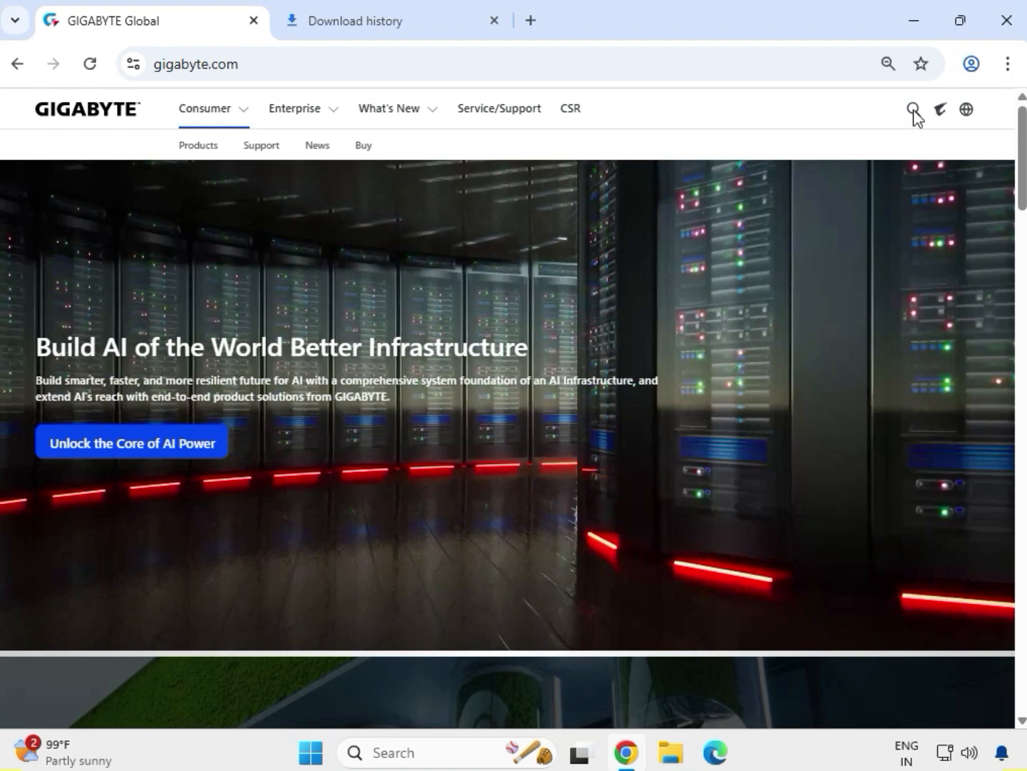
- Search the GIGABYTE site for W480 VISION D
left_click(915, 108)
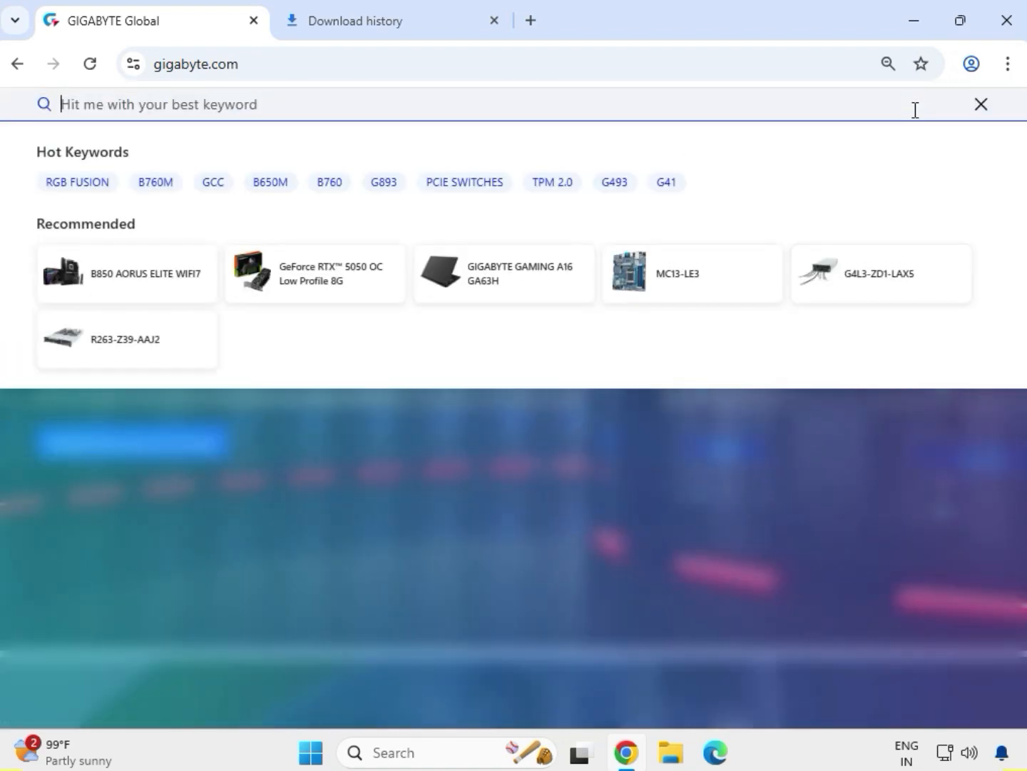
type("W480")
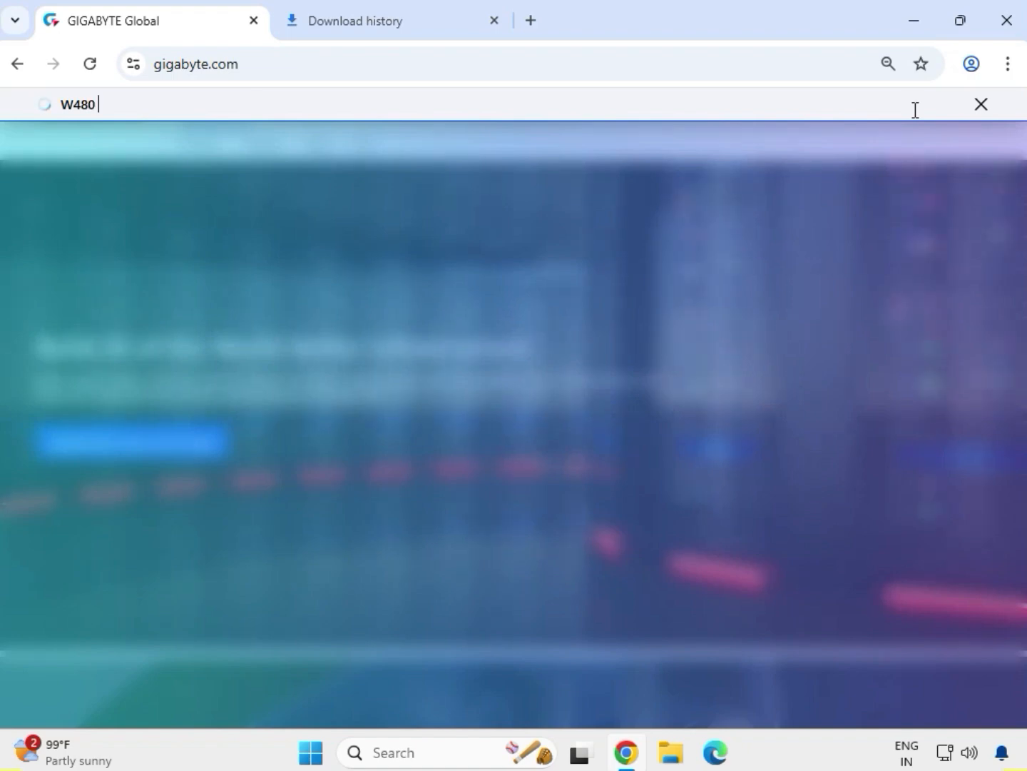
type(" VISIO")
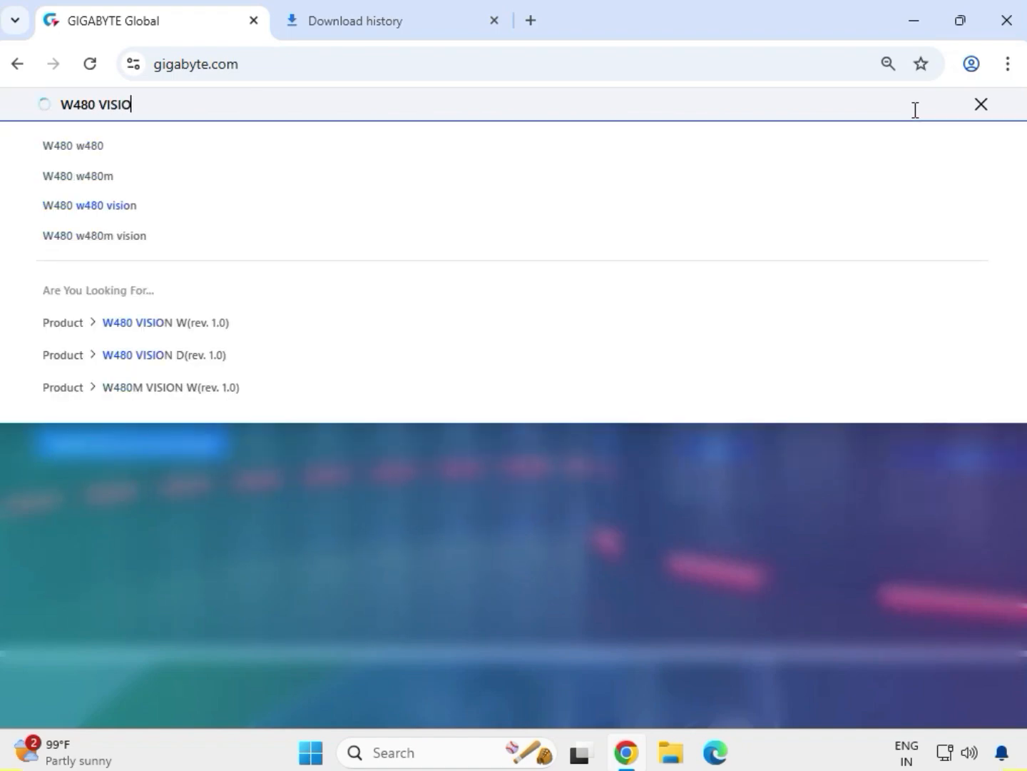
type("N")
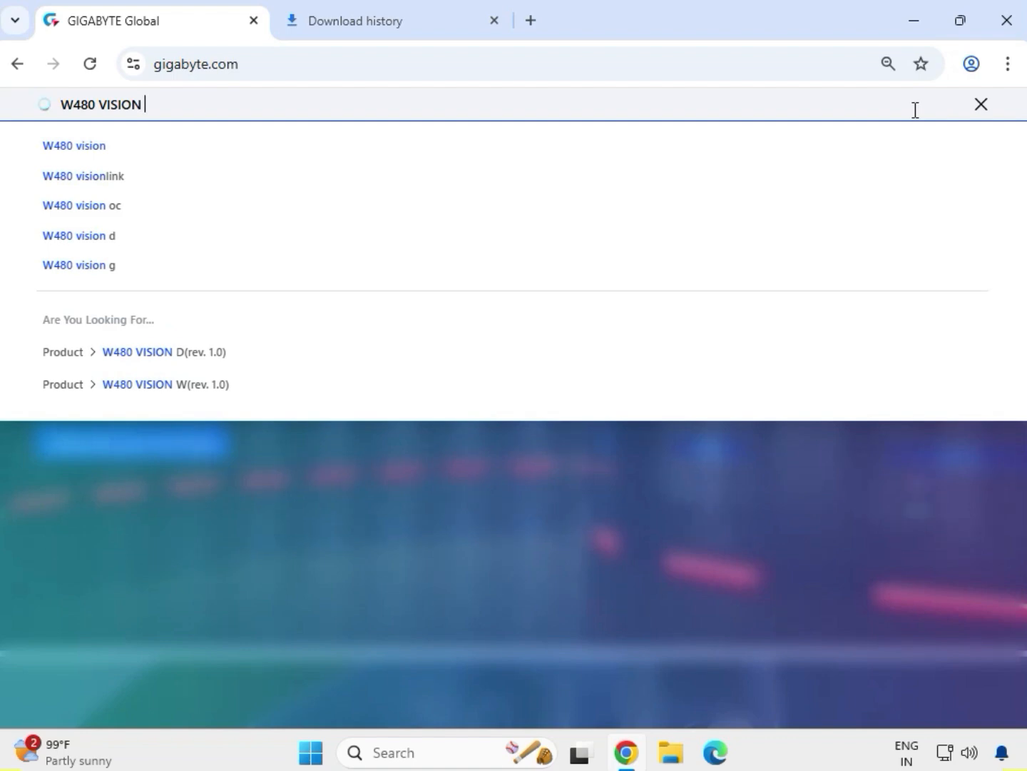
type(" D")
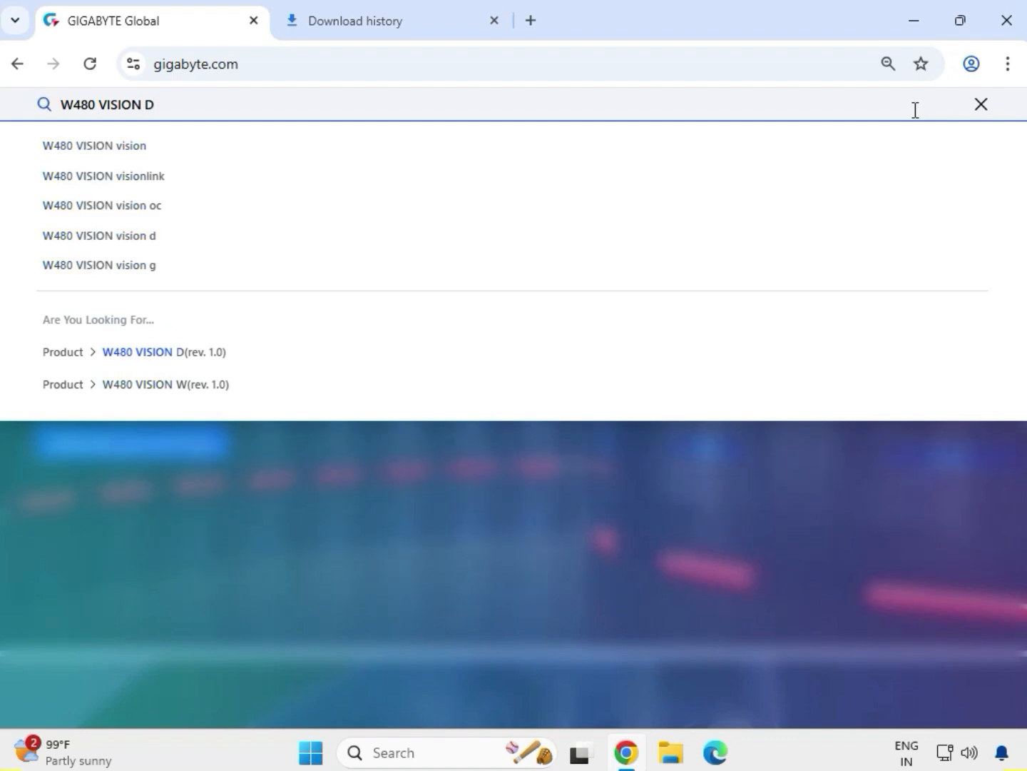
key("Return")
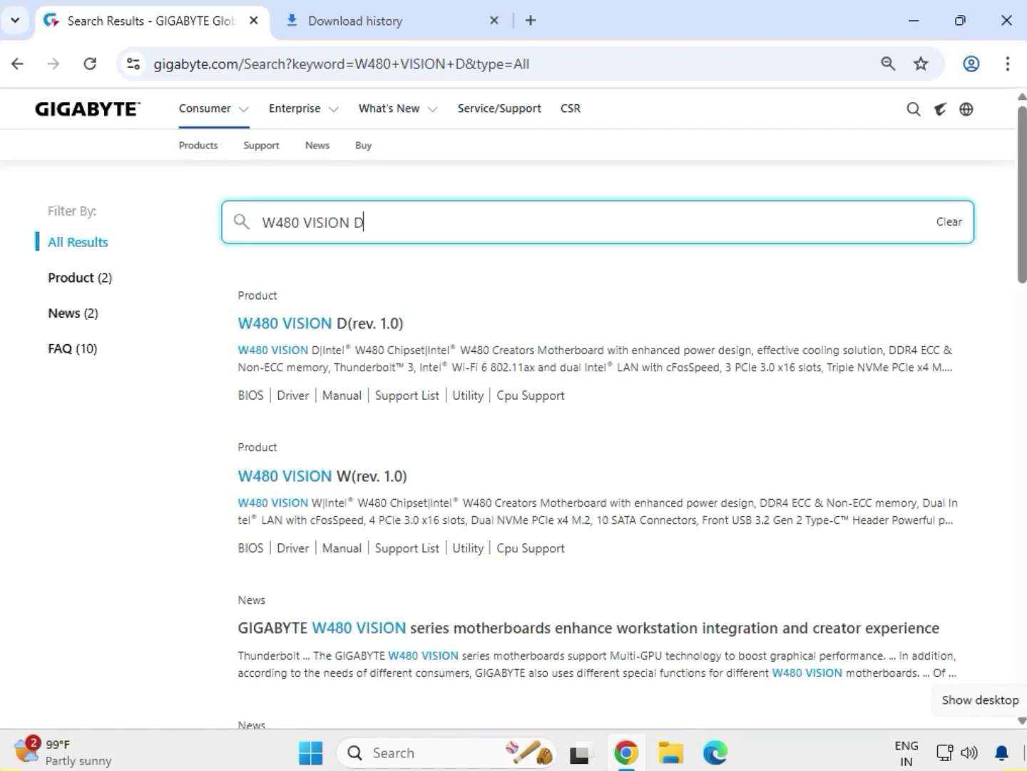
- Filter the results to products, open W480 VISION D (rev. 1.0), and set its support downloads' driver OS to Windows 11 64bit
left_click(80, 280)
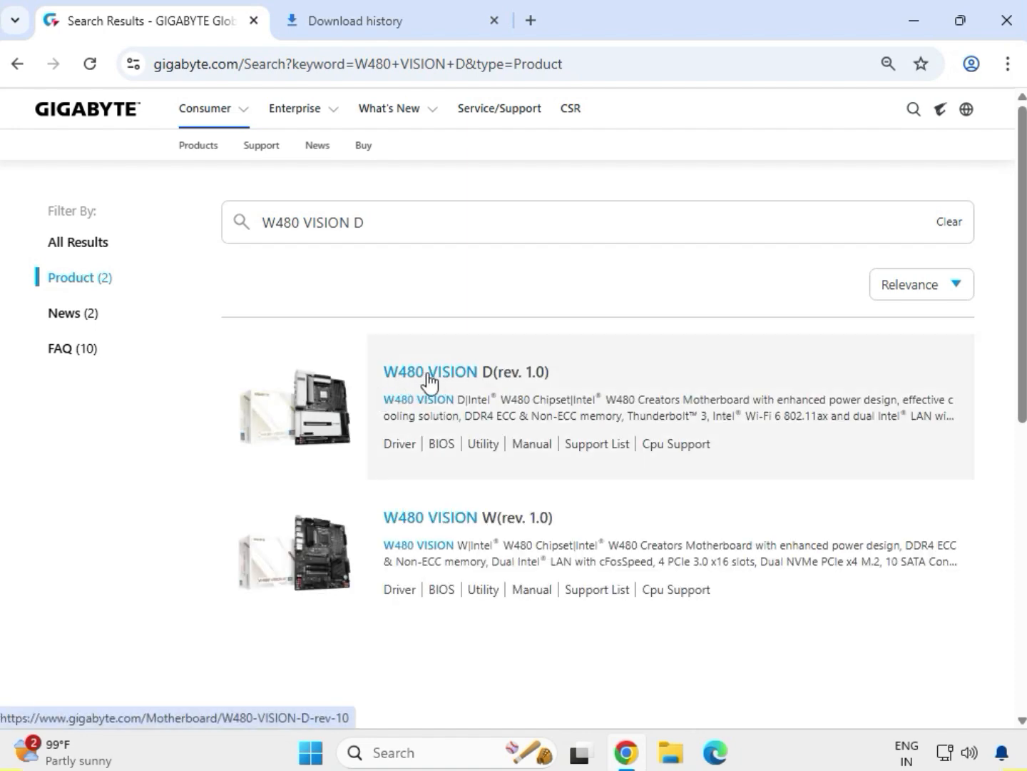
left_click(429, 382)
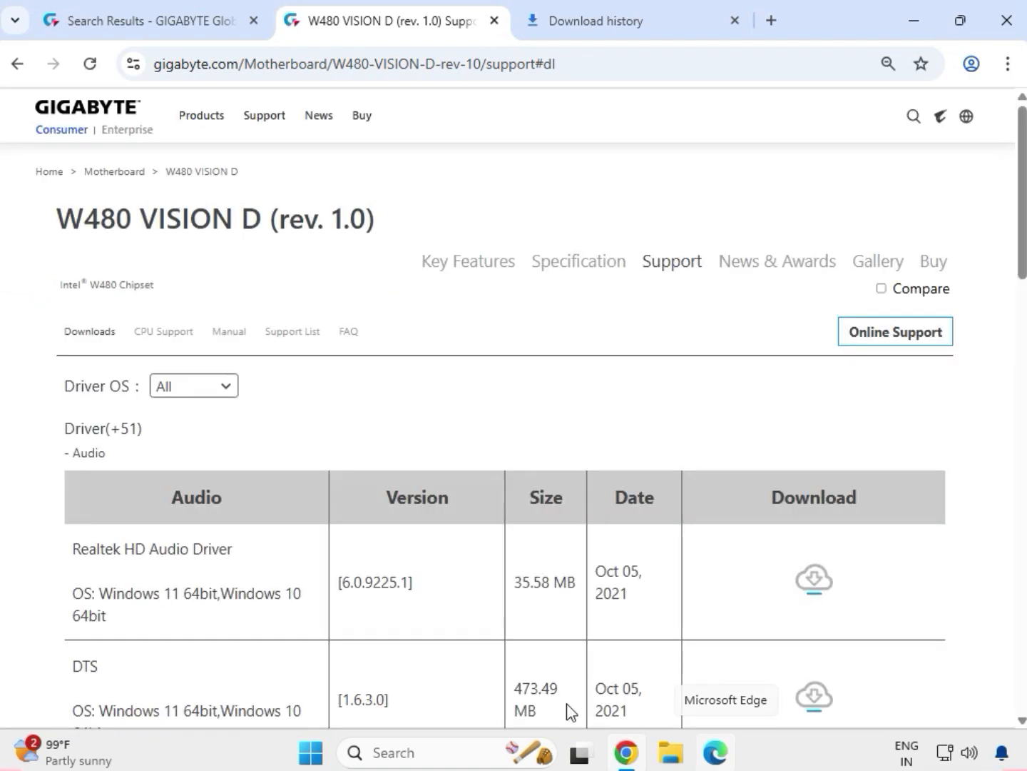
left_click(202, 386)
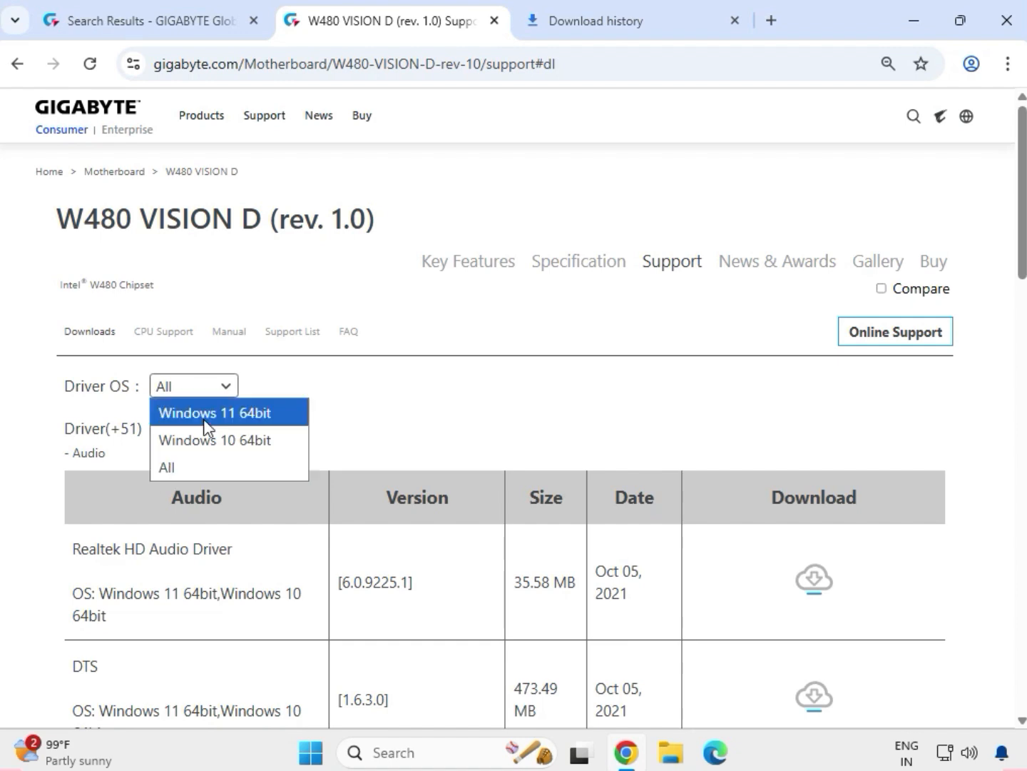
left_click(218, 420)
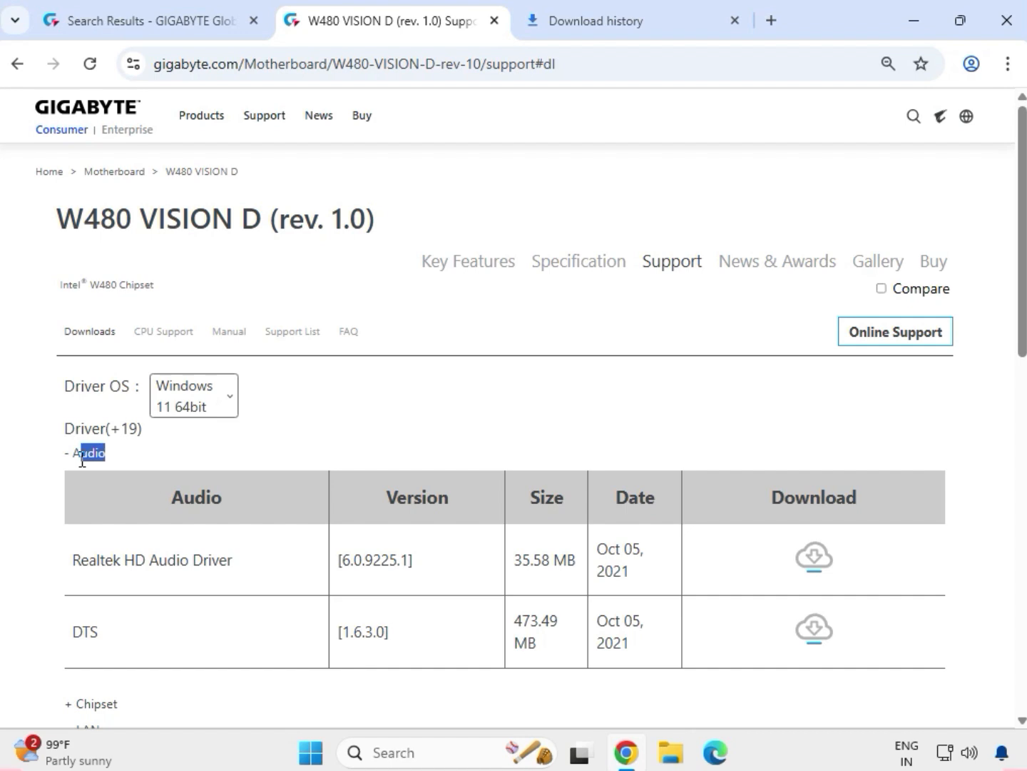
- Download the Realtek HD Audio Driver version 6.0.9225.1 from the audio drivers and check the download's progress
left_click(38, 531)
scroll(37, 531, "down", 2)
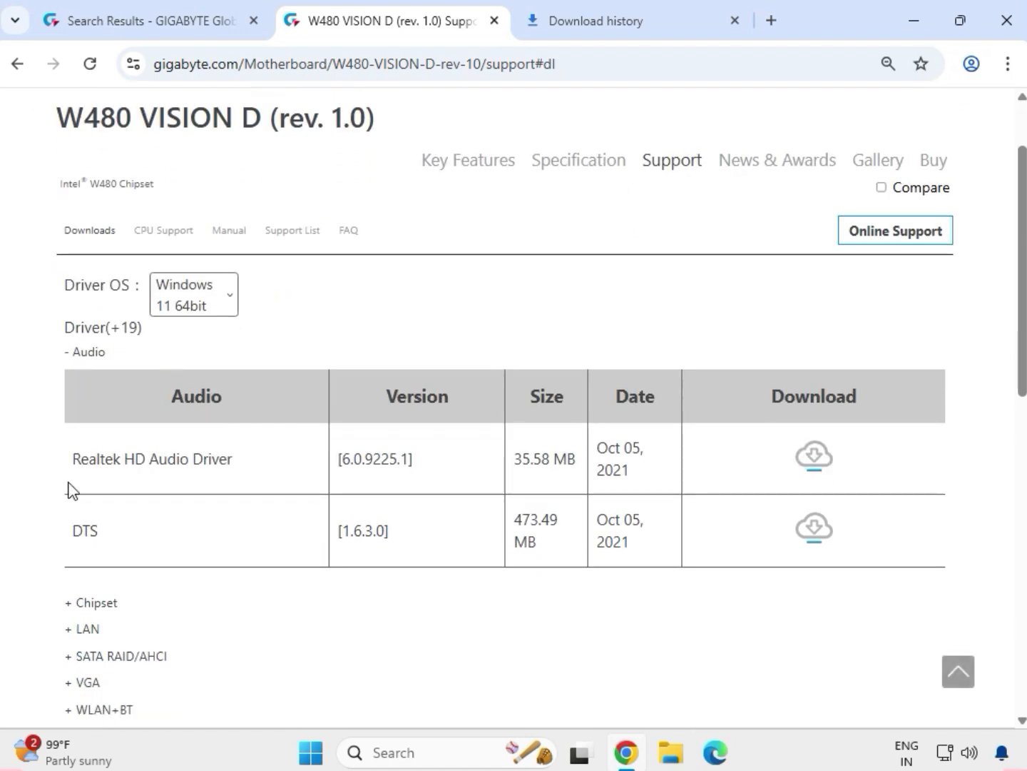
left_click_drag(86, 463, 228, 456)
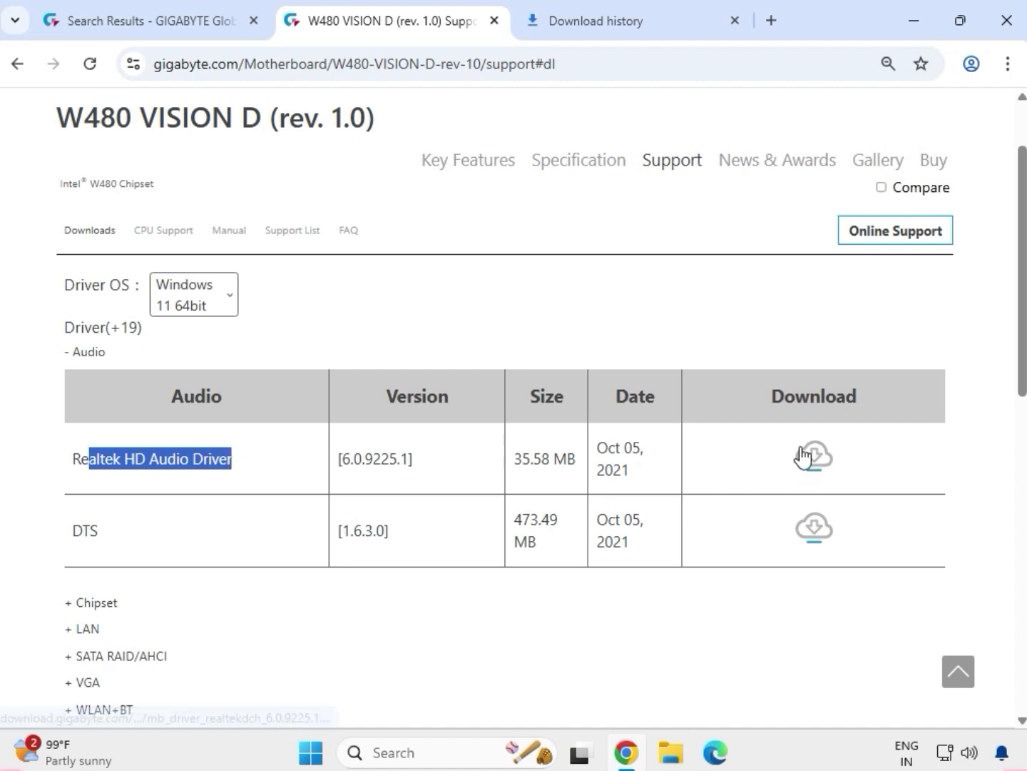
left_click_drag(774, 457, 836, 450)
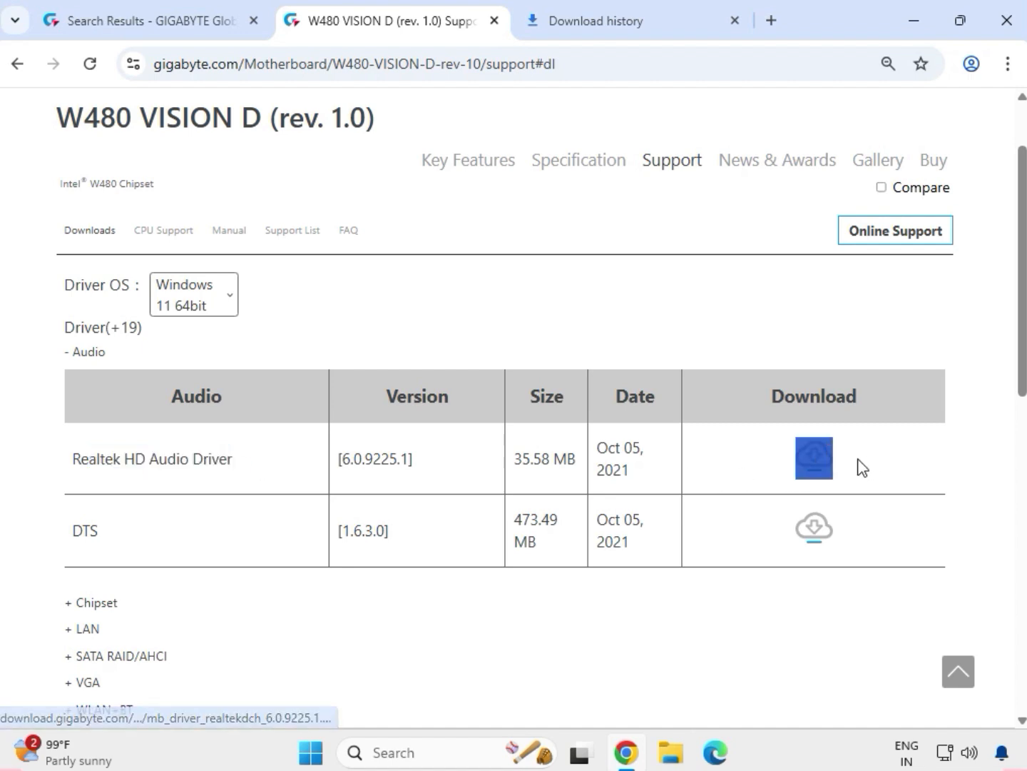
left_click(821, 462)
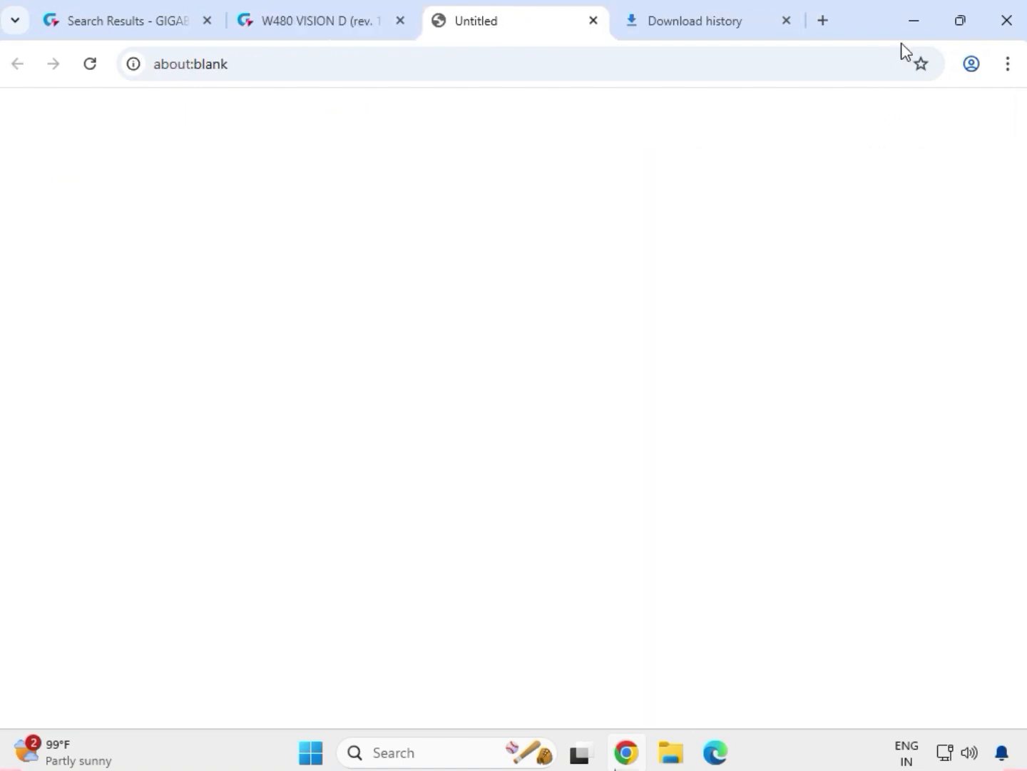
left_click(935, 63)
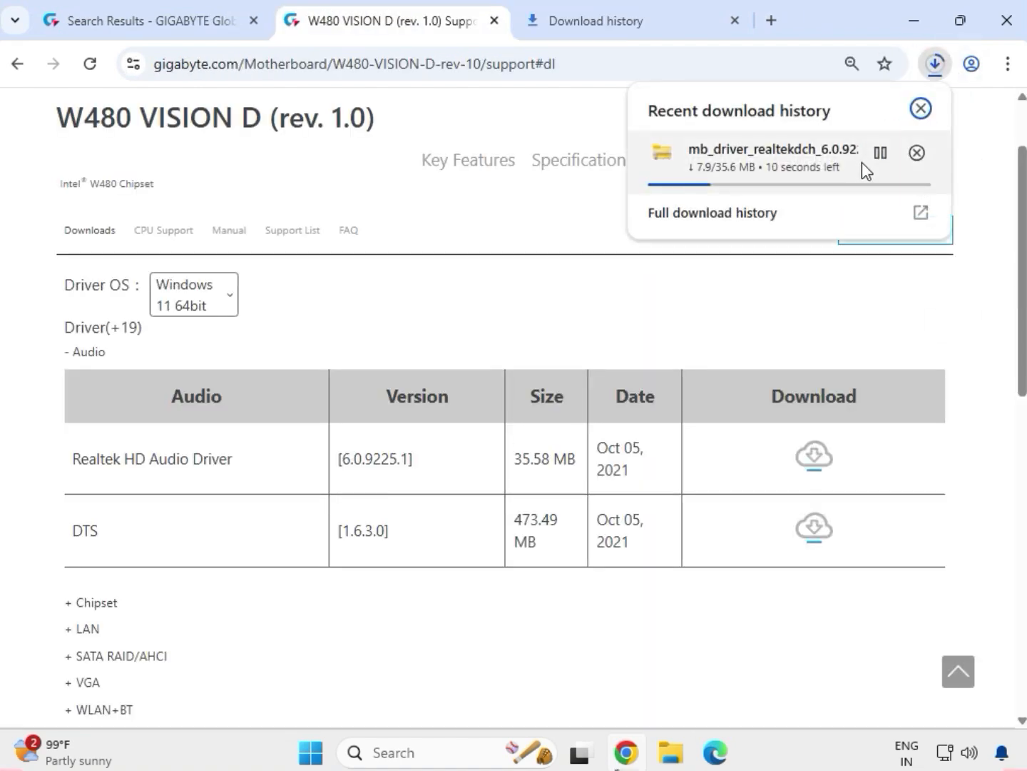
left_click(355, 331)
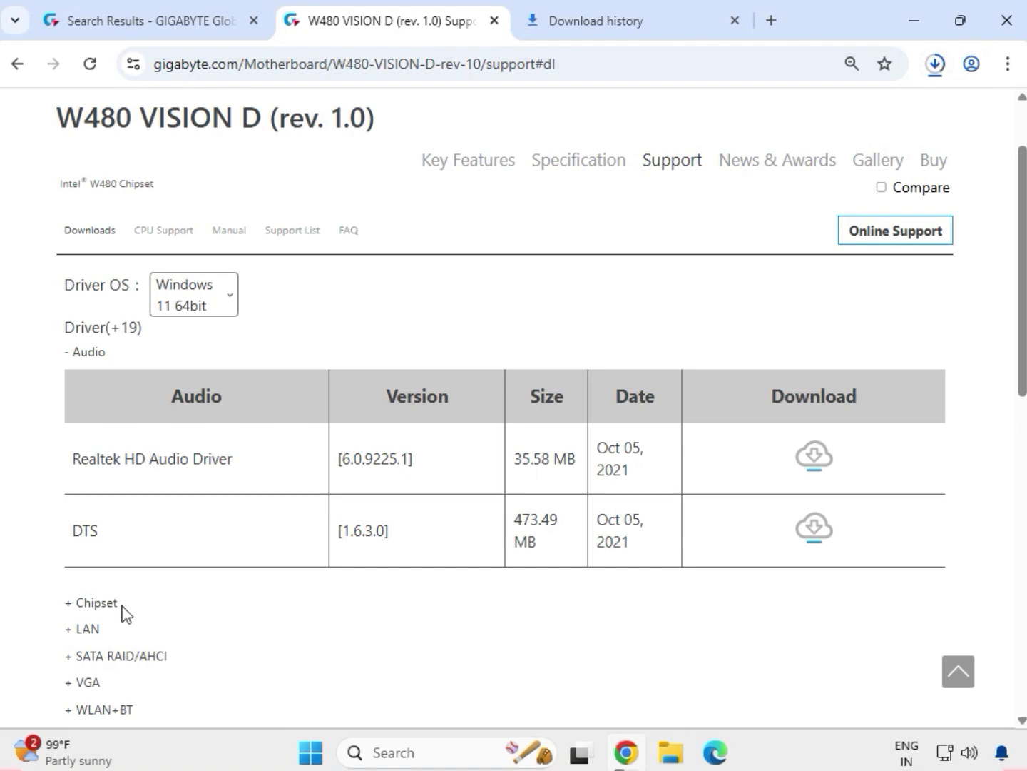
- Expand the chipset drivers and download Intel INF installation version 10.1.18836.8283
left_click(81, 606)
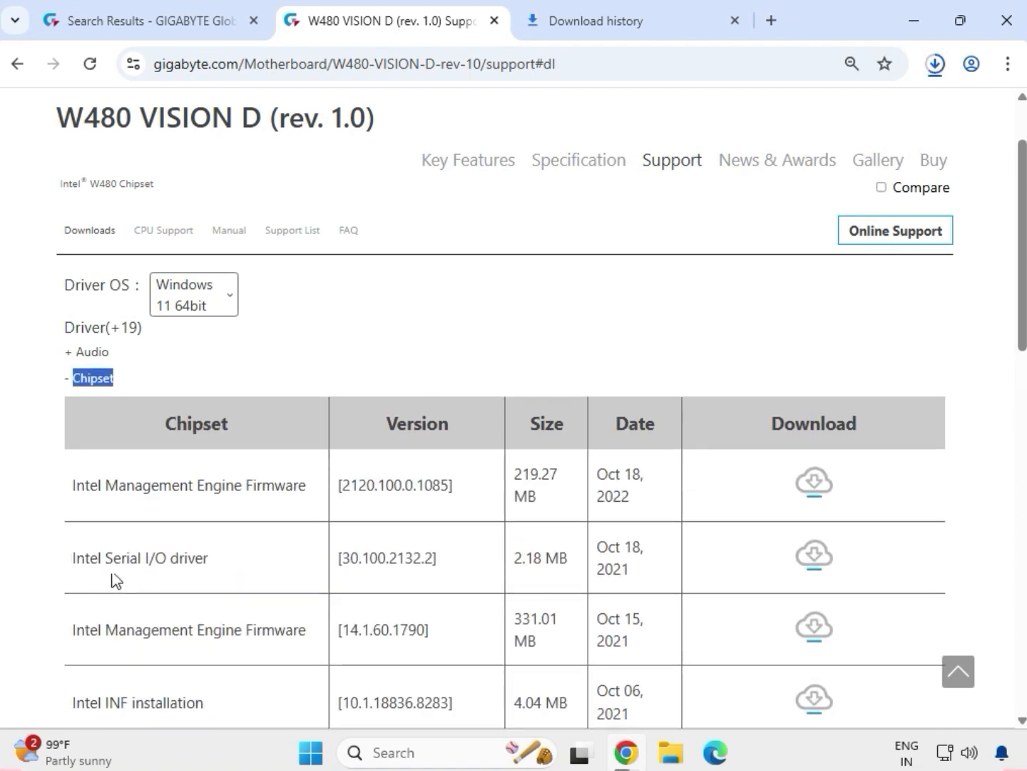
left_click_drag(72, 561, 232, 565)
scroll(222, 601, "down", 1)
scroll(224, 601, "down", 2)
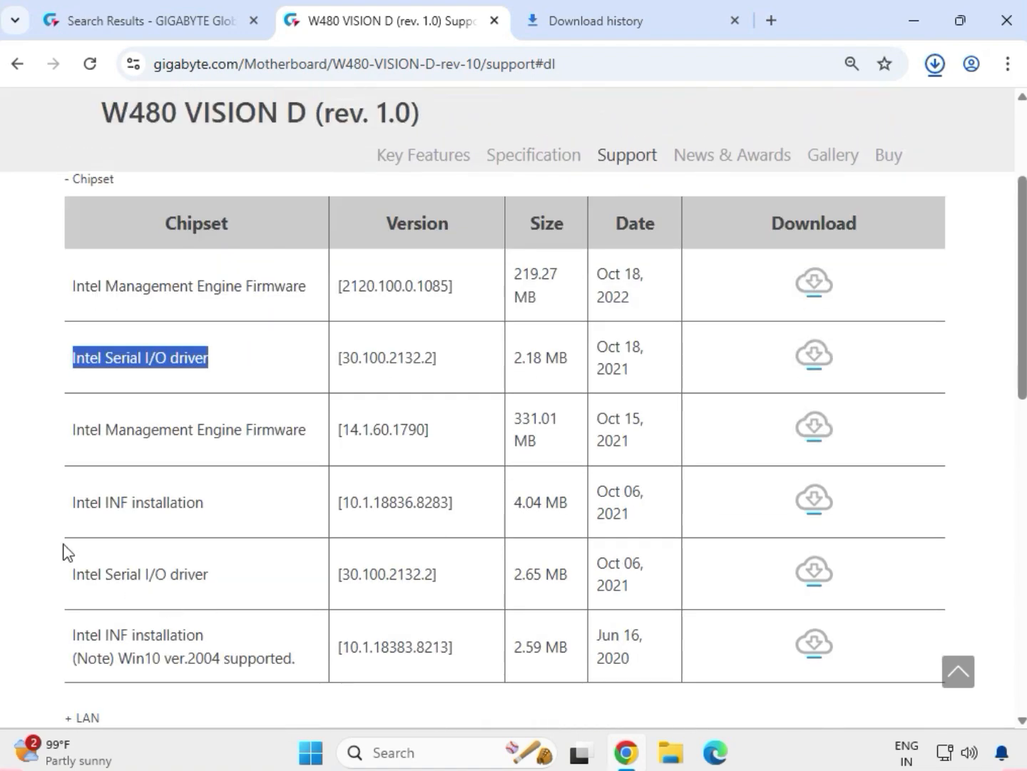
left_click_drag(75, 509, 228, 509)
left_click(814, 501)
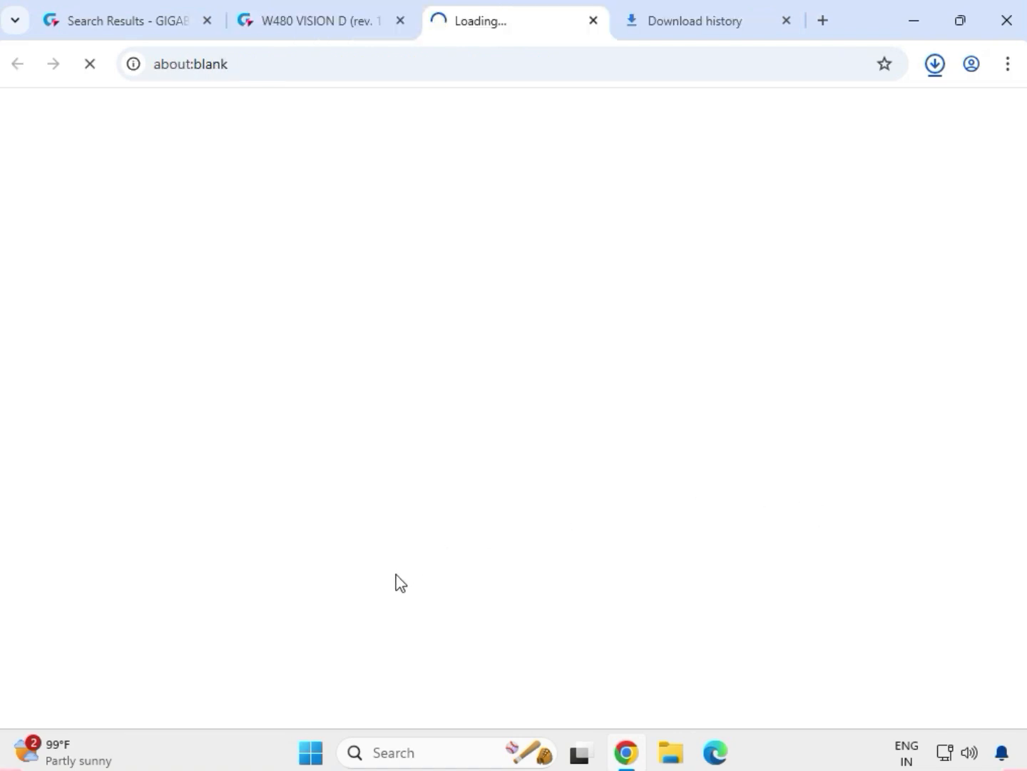
- Expand the LAN drivers and download the Intel i225 LAN driver version 2.1.1.7
scroll(211, 600, "down", 1)
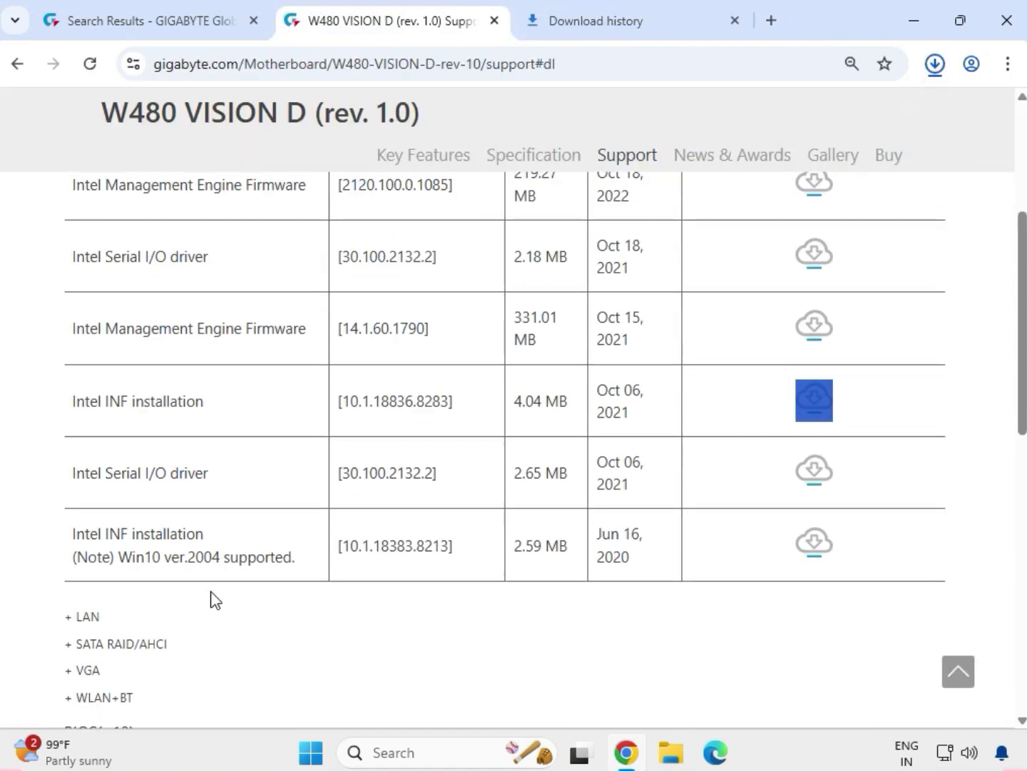
left_click(81, 619)
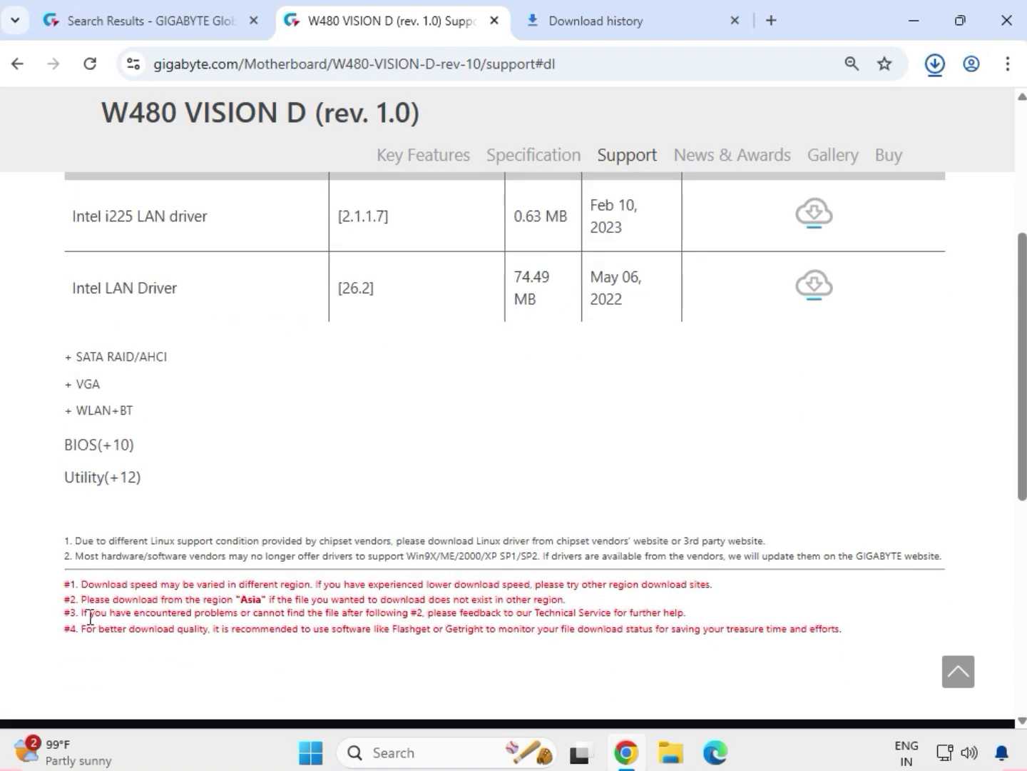
mouse_move(626, 754)
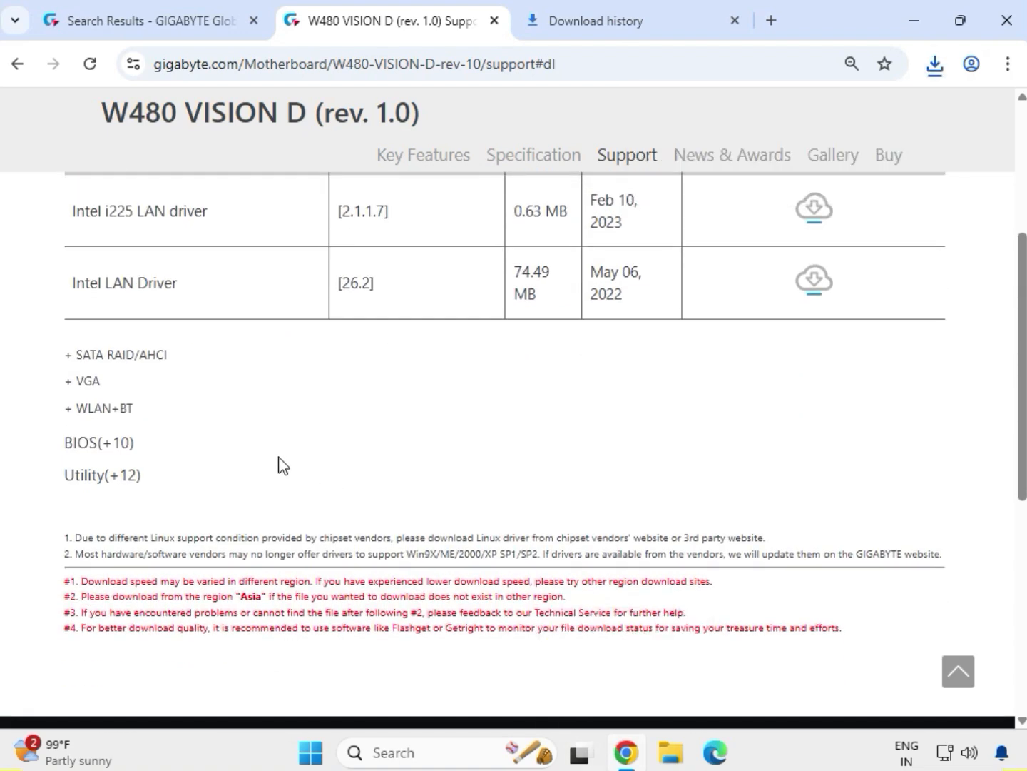
scroll(163, 416, "up", 1)
left_click_drag(73, 311, 226, 331)
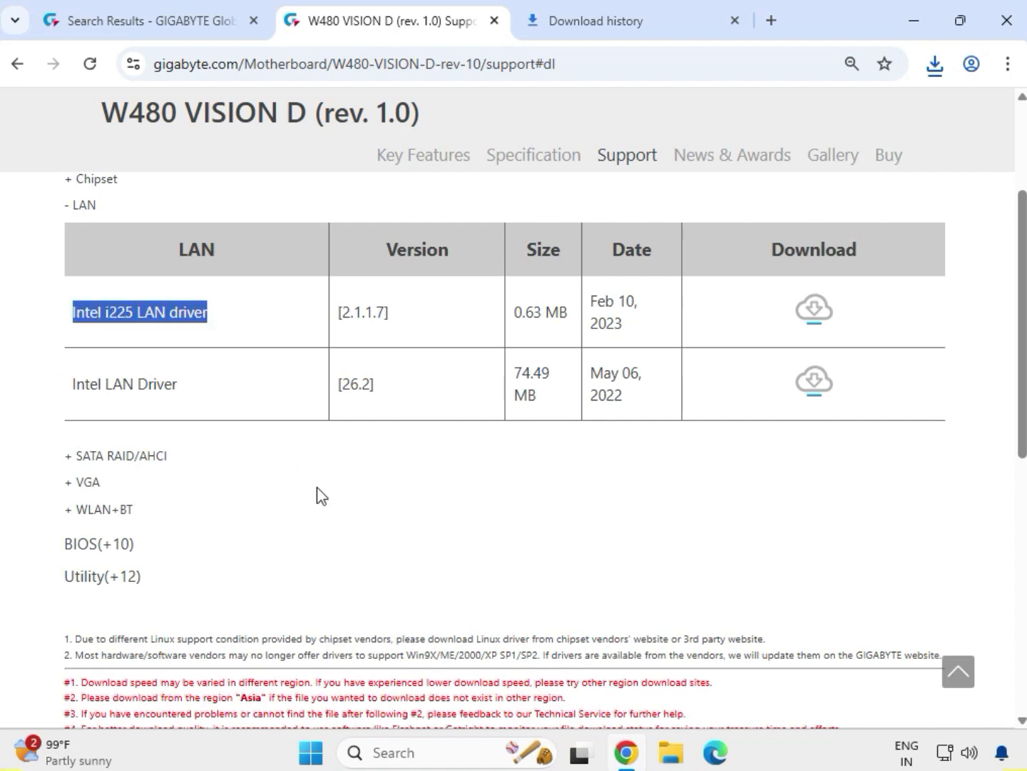
scroll(317, 495, "up", 3)
left_click_drag(770, 619, 824, 614)
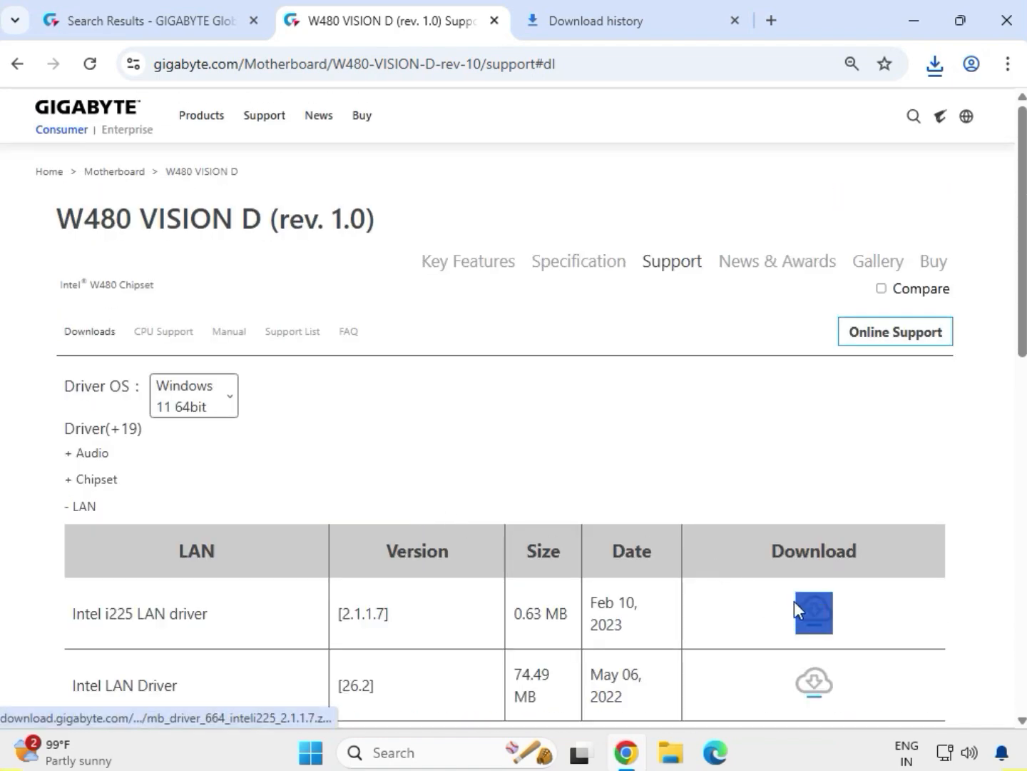
left_click(814, 612)
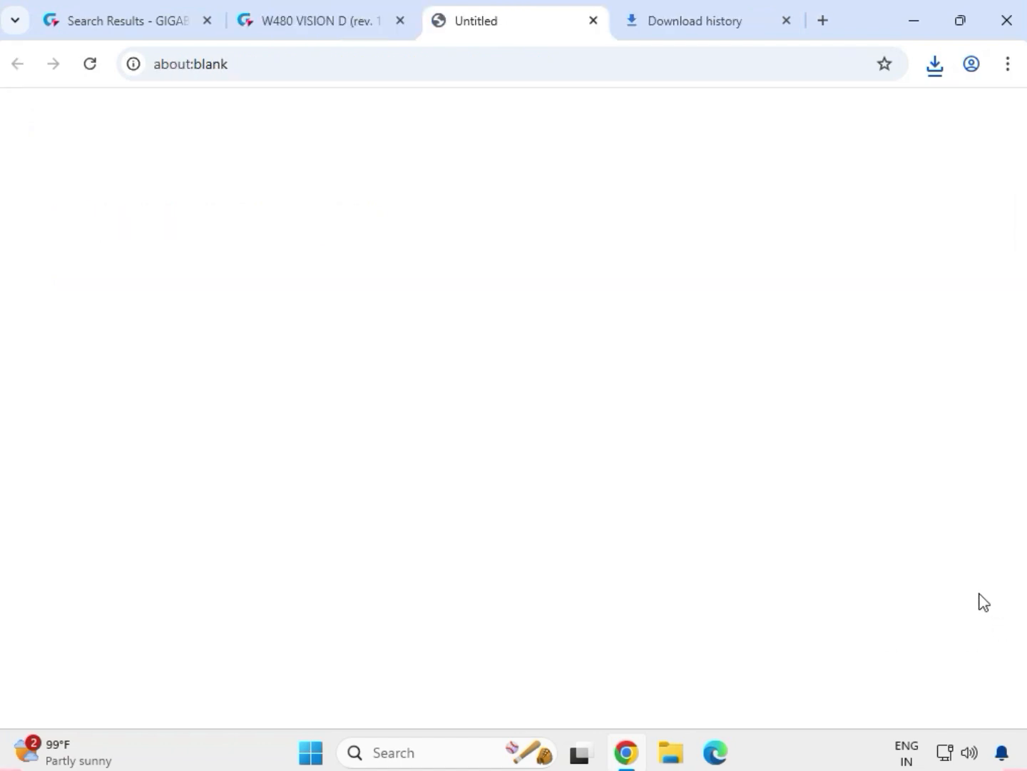
- Expand the VGA drivers and download the Intel Graphics Driver version 30.0.101.1273
scroll(977, 599, "down", 1)
scroll(978, 600, "down", 3)
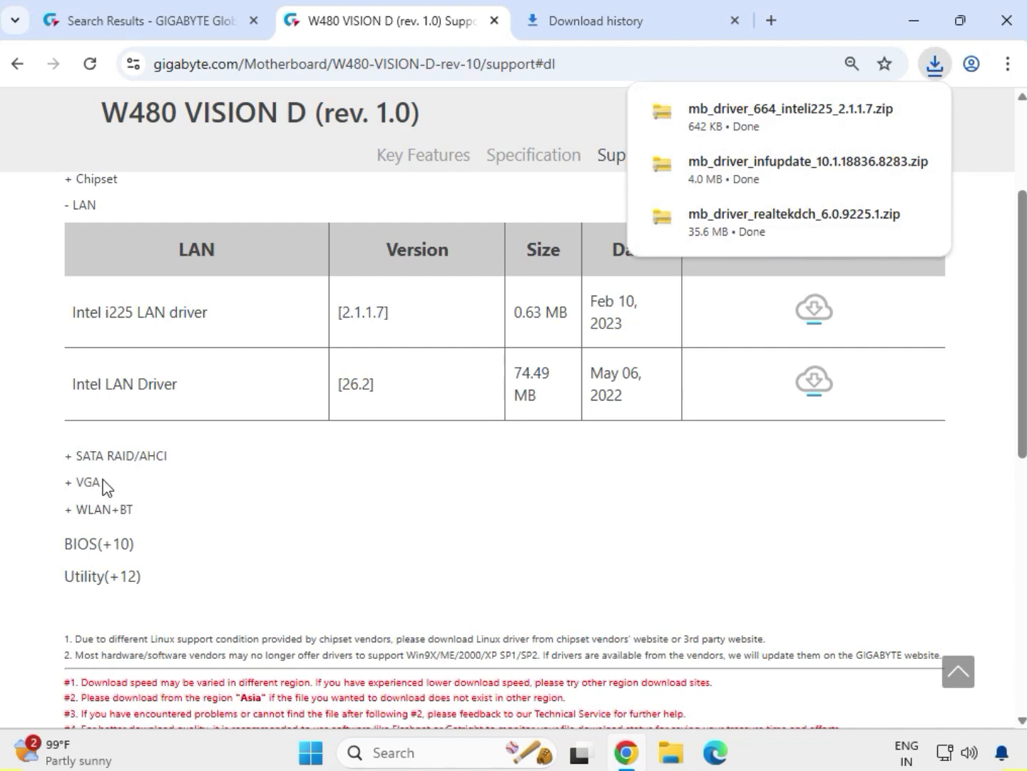
double_click(100, 487)
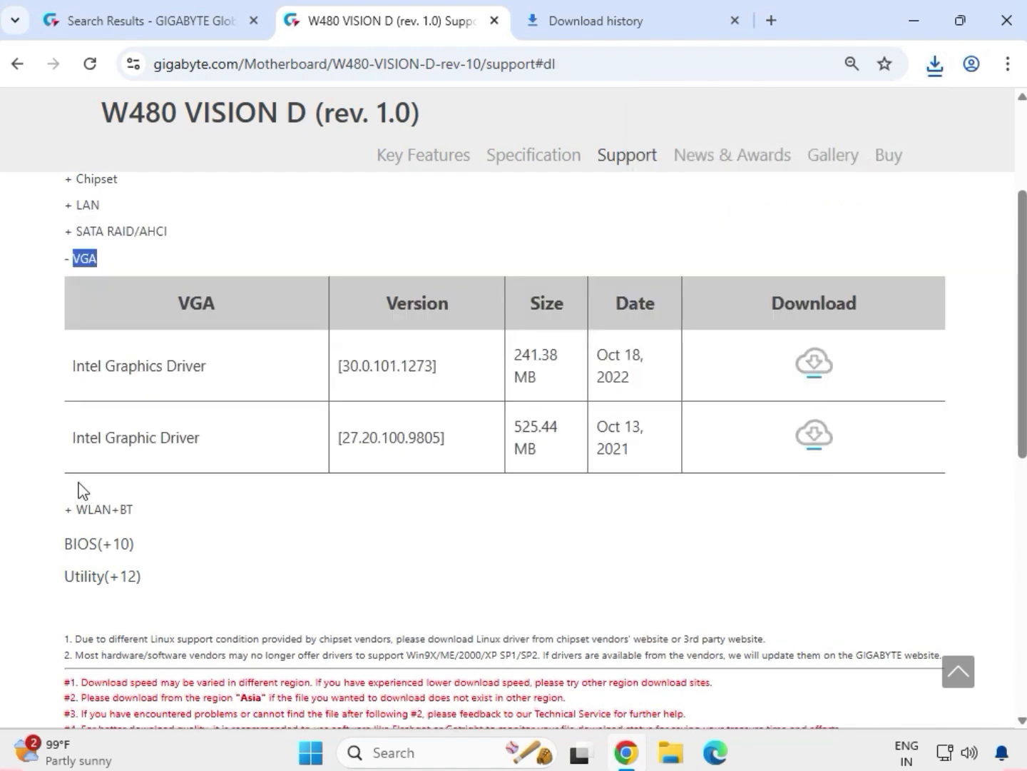
left_click_drag(74, 367, 794, 393)
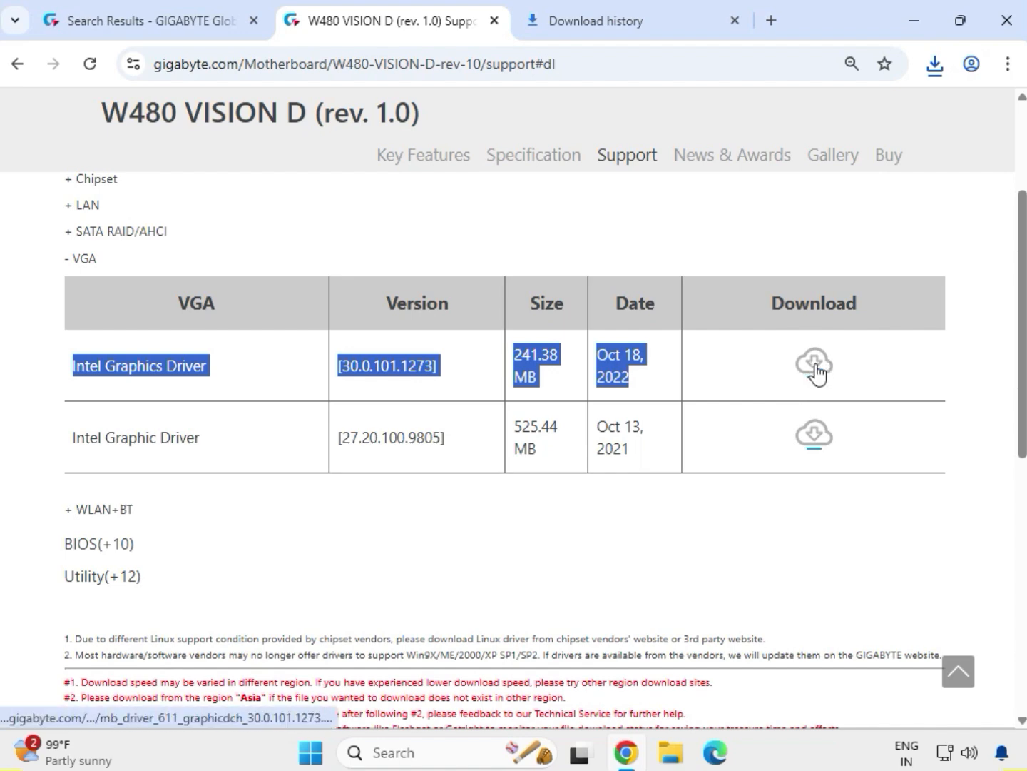
left_click(816, 368)
left_click(906, 380)
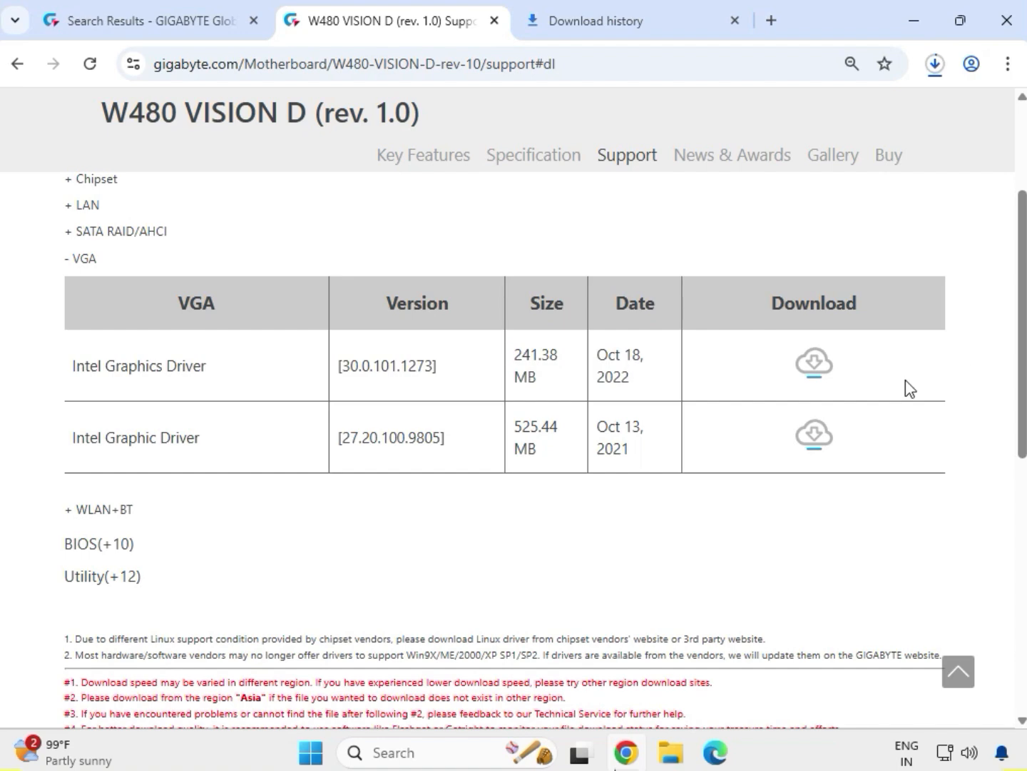
- Expand the WLAN+BT drivers and download the Intel Bluetooth Driver version 22.170.0.2
left_click_drag(145, 518, 82, 520)
left_click(80, 517)
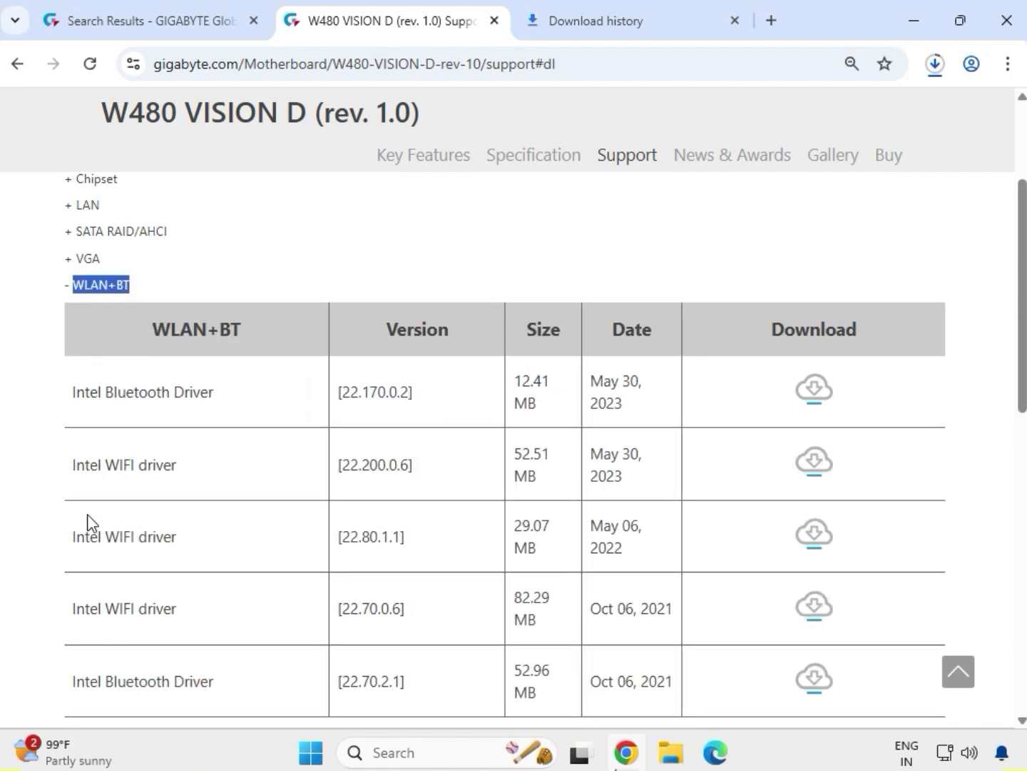
left_click_drag(70, 394, 213, 395)
left_click_drag(790, 397, 837, 397)
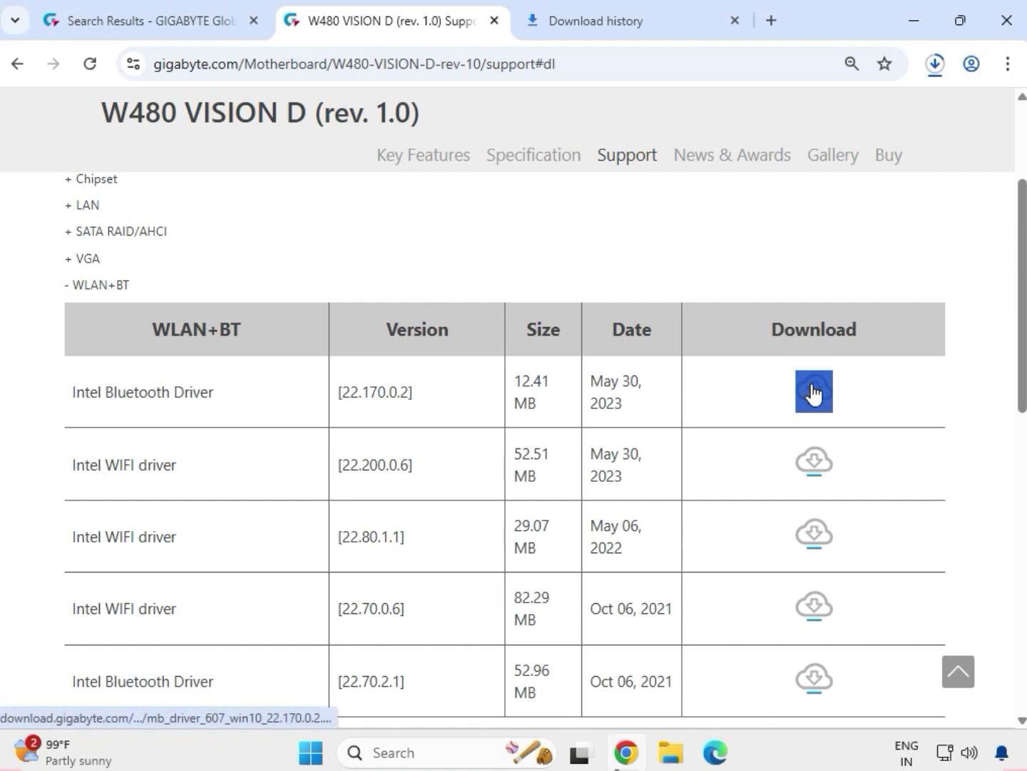
left_click(813, 393)
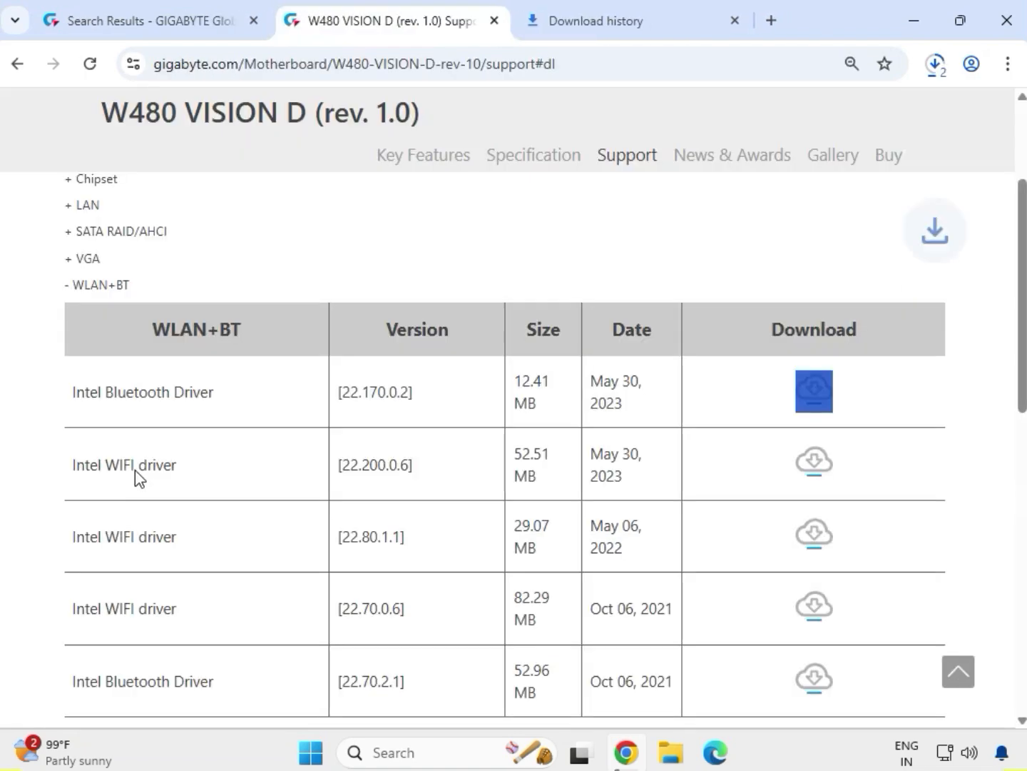
- Download the Intel WIFI driver version 22.200.0.6 and open the list of recent downloads
left_click_drag(109, 460, 174, 463)
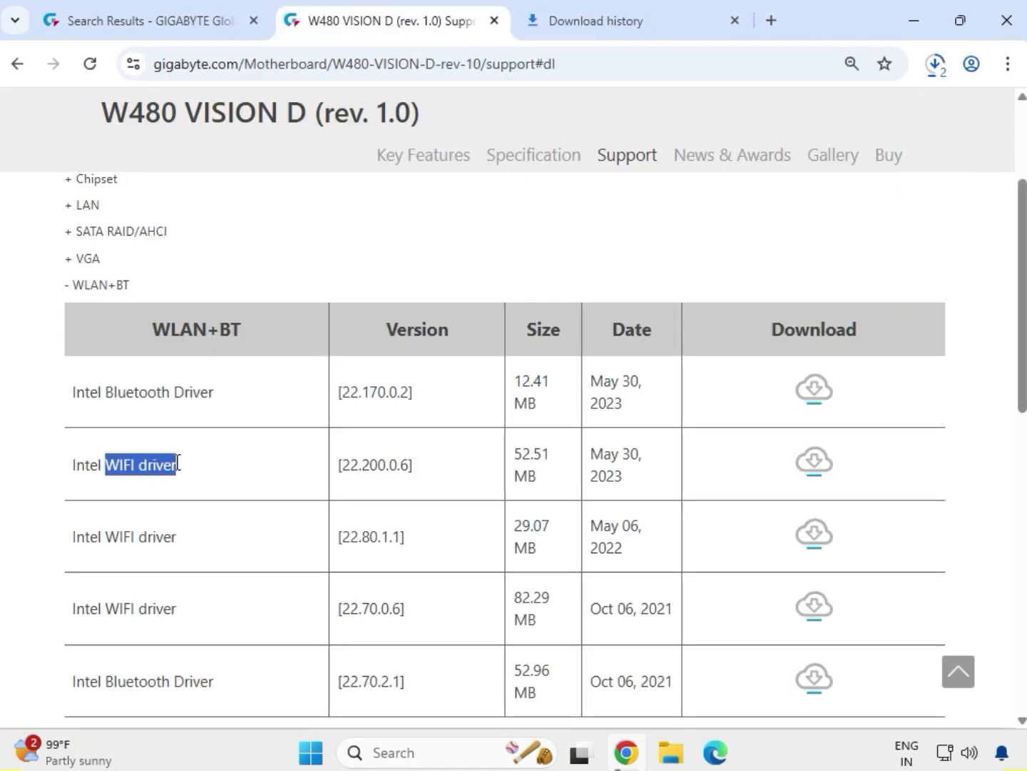
left_click(815, 468)
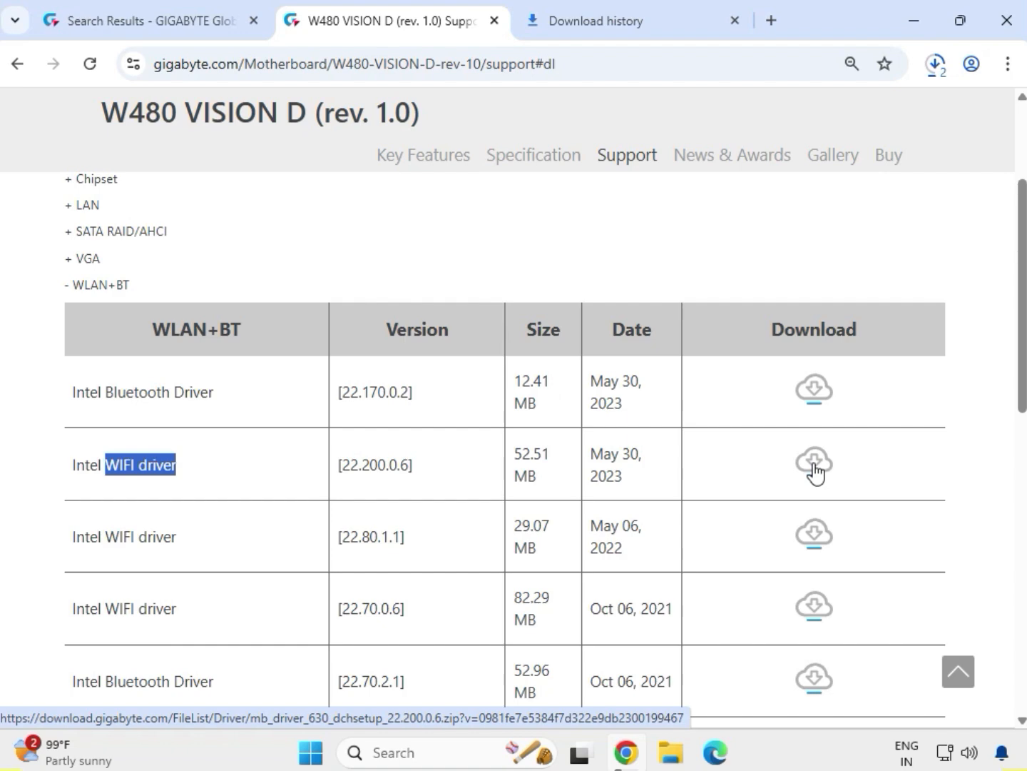
left_click(929, 74)
mouse_move(879, 308)
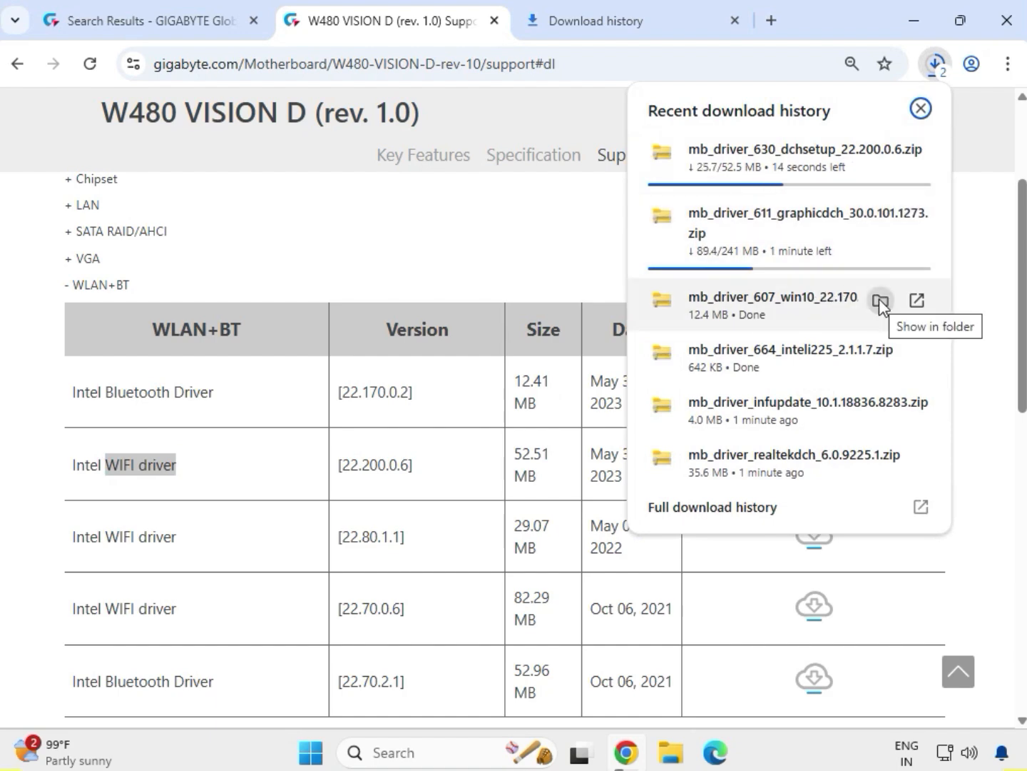
- Show the downloaded files in File Explorer and extract the mb_driver_611_graphicdch_30.0.101.1273 archive to its default folder, closing the extracted folder's window
left_click(880, 300)
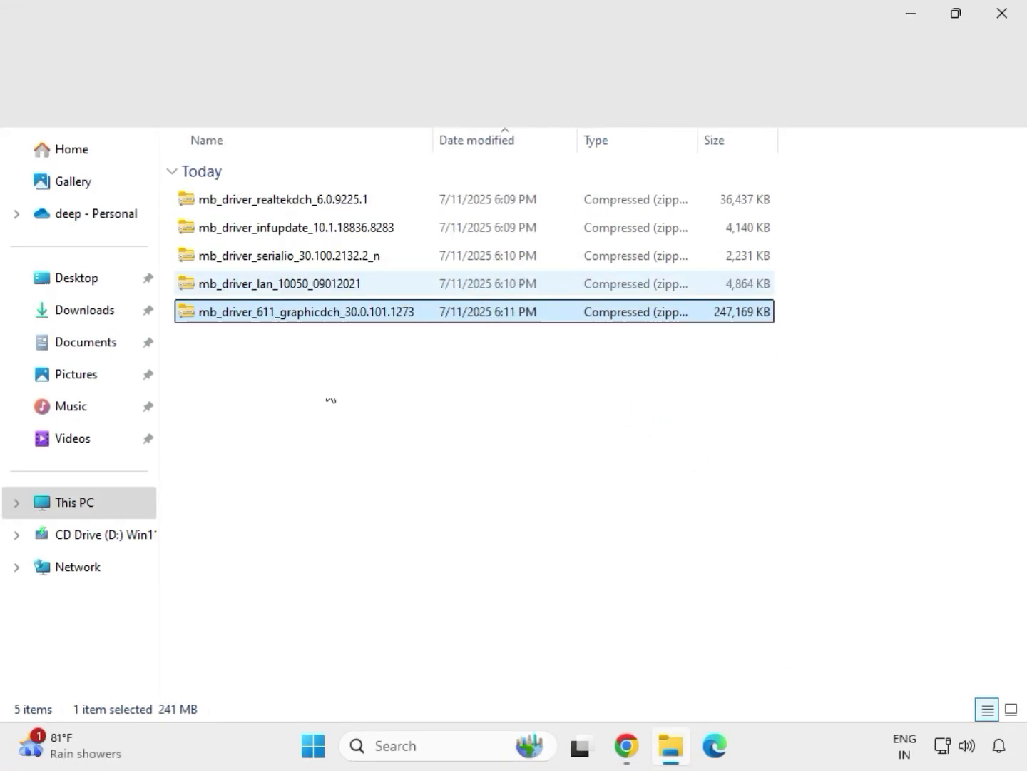
left_click_drag(373, 355, 318, 188)
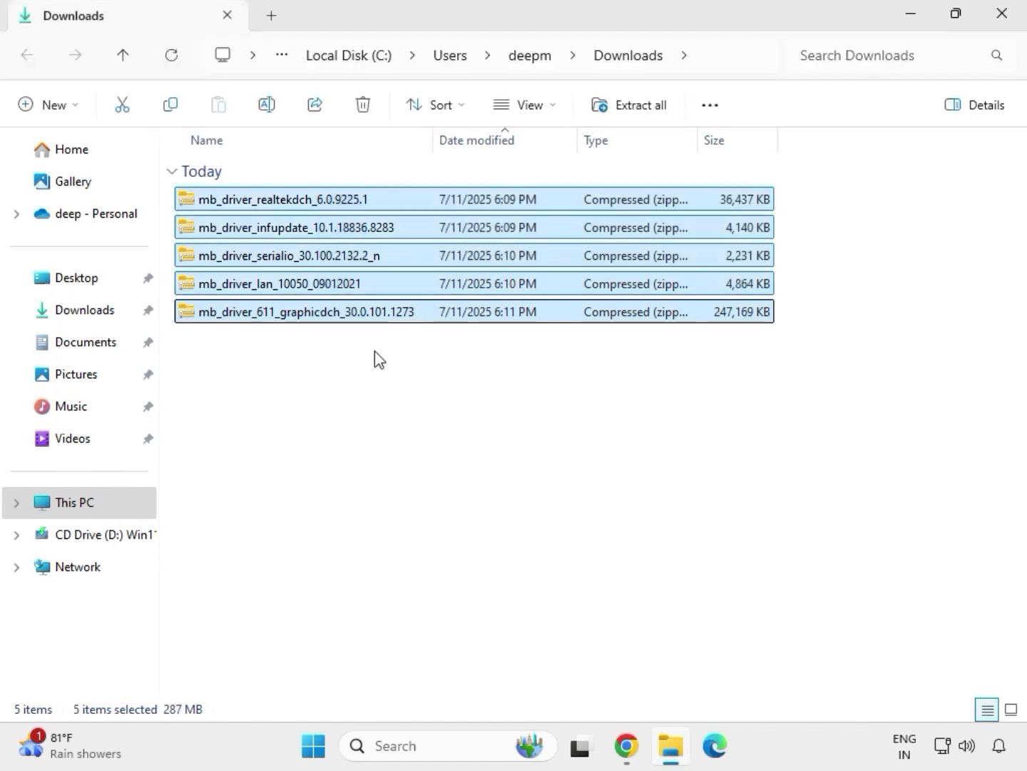
left_click(359, 317)
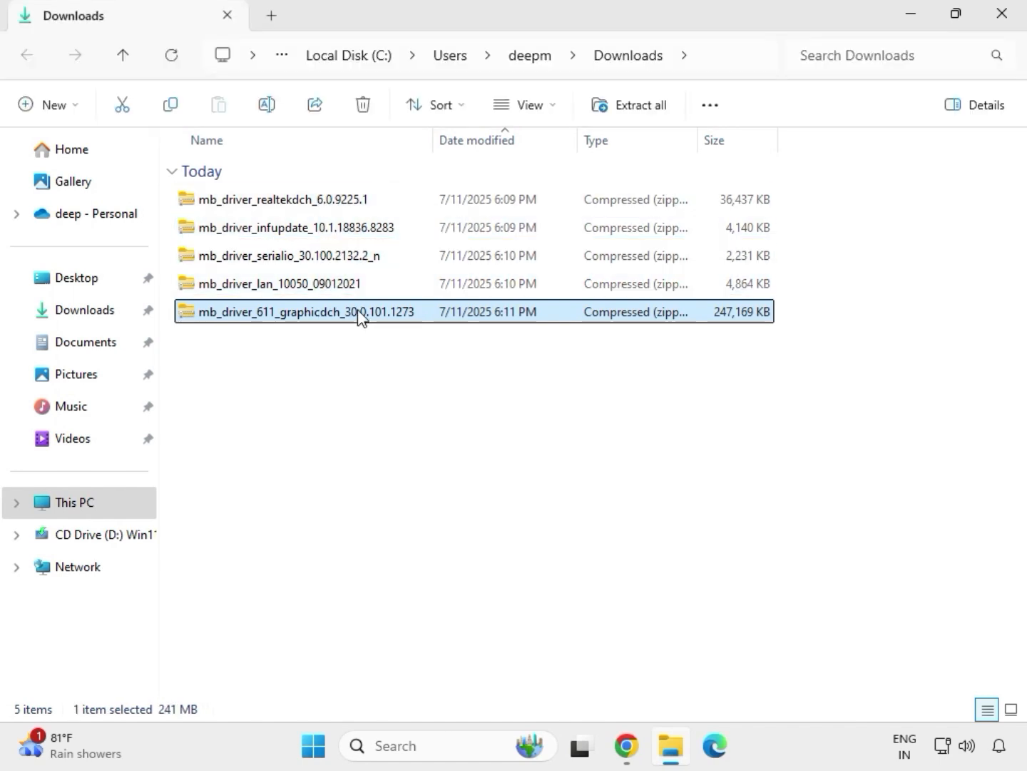
right_click(359, 316)
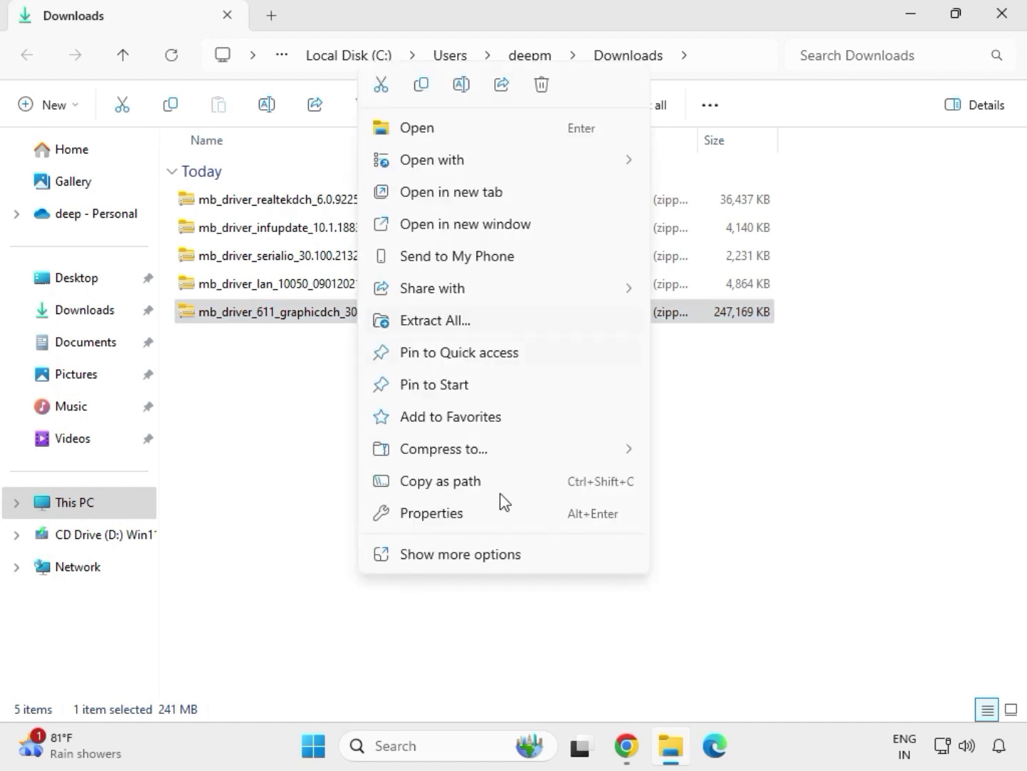
left_click(461, 555)
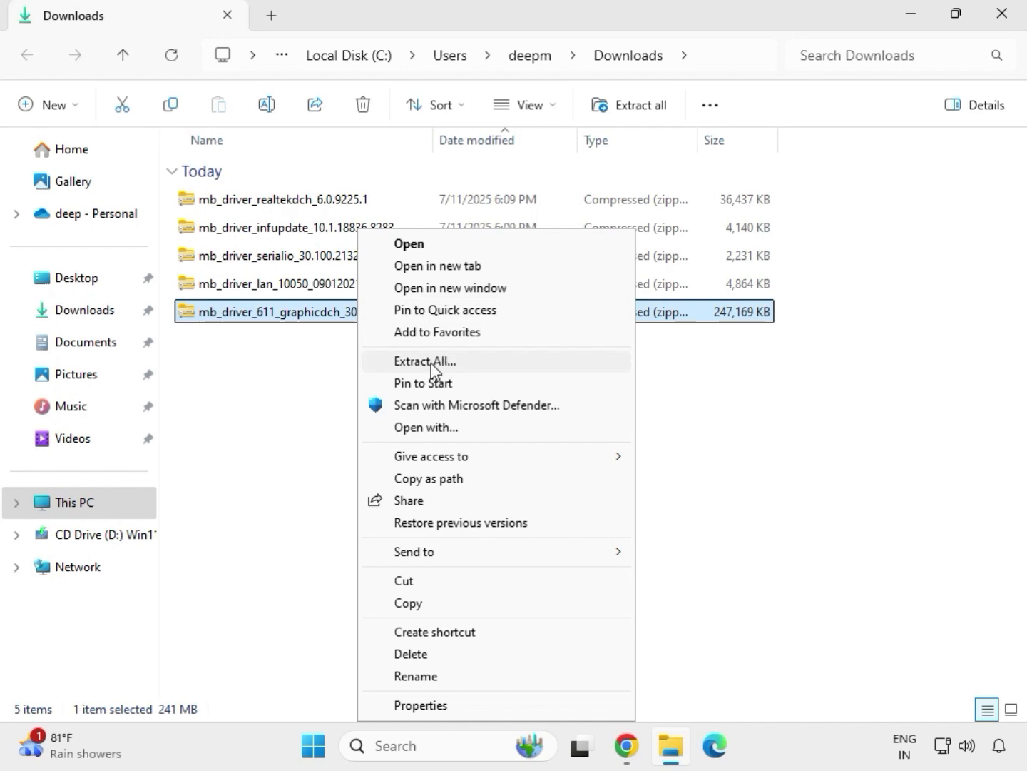
left_click(434, 363)
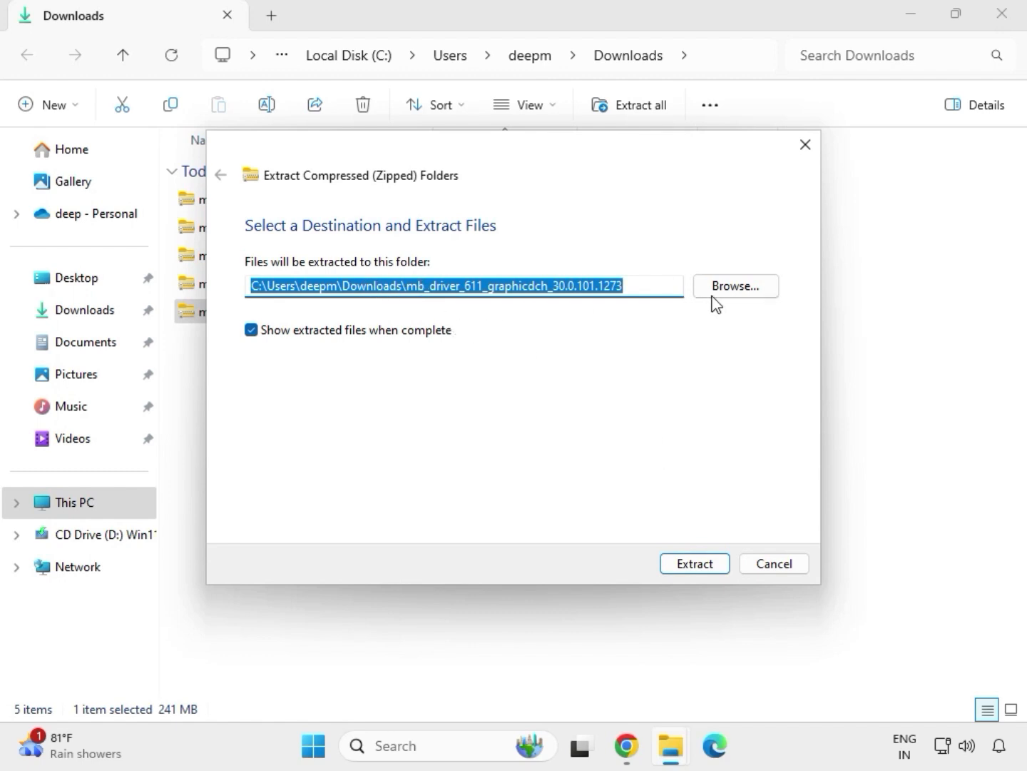
left_click(696, 563)
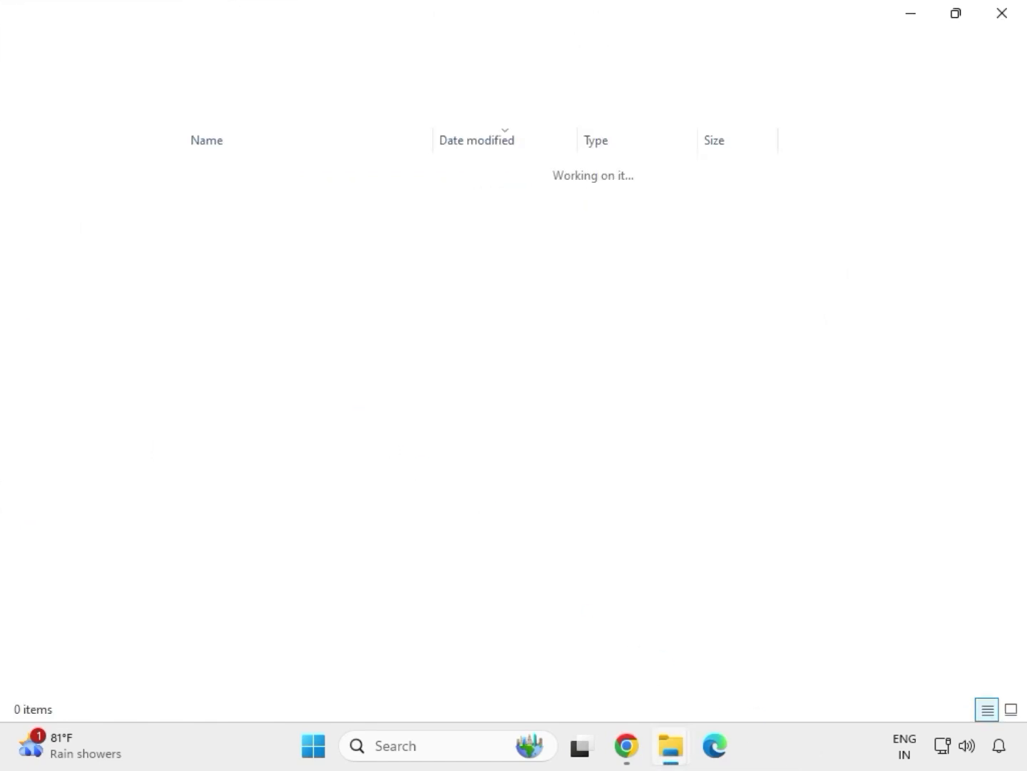
left_click(1001, 22)
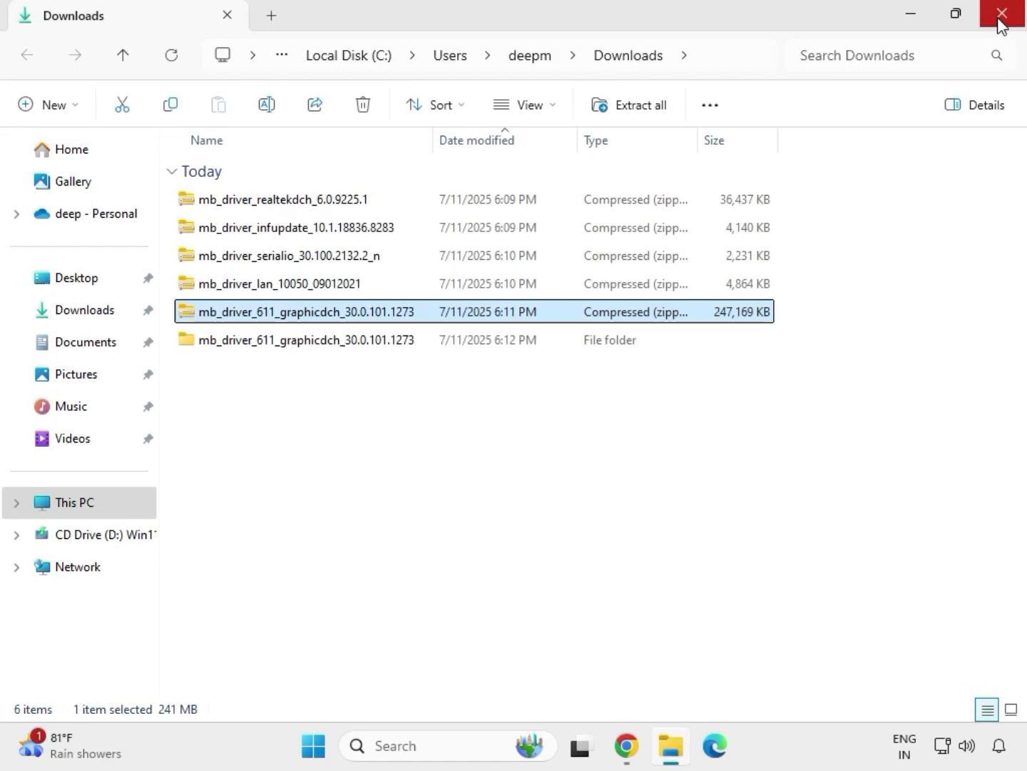
- Extract the mb_driver_lan_10050_09012021 archive to its default folder in Downloads and close the extracted folder's window
left_click(259, 287)
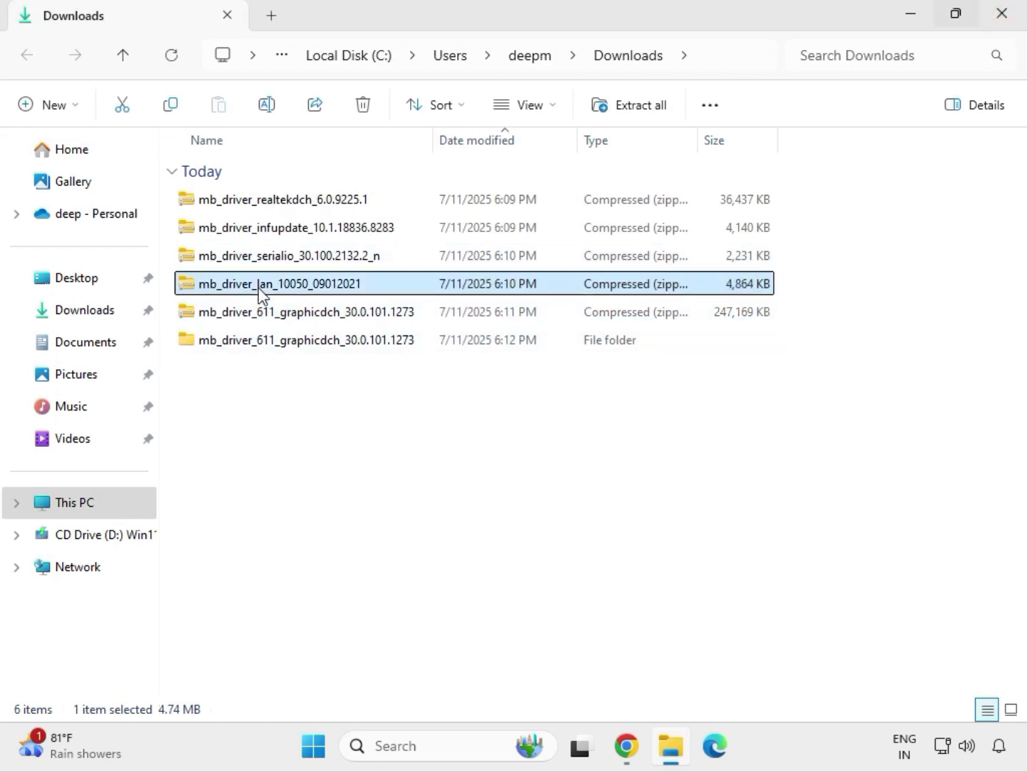
right_click(258, 287)
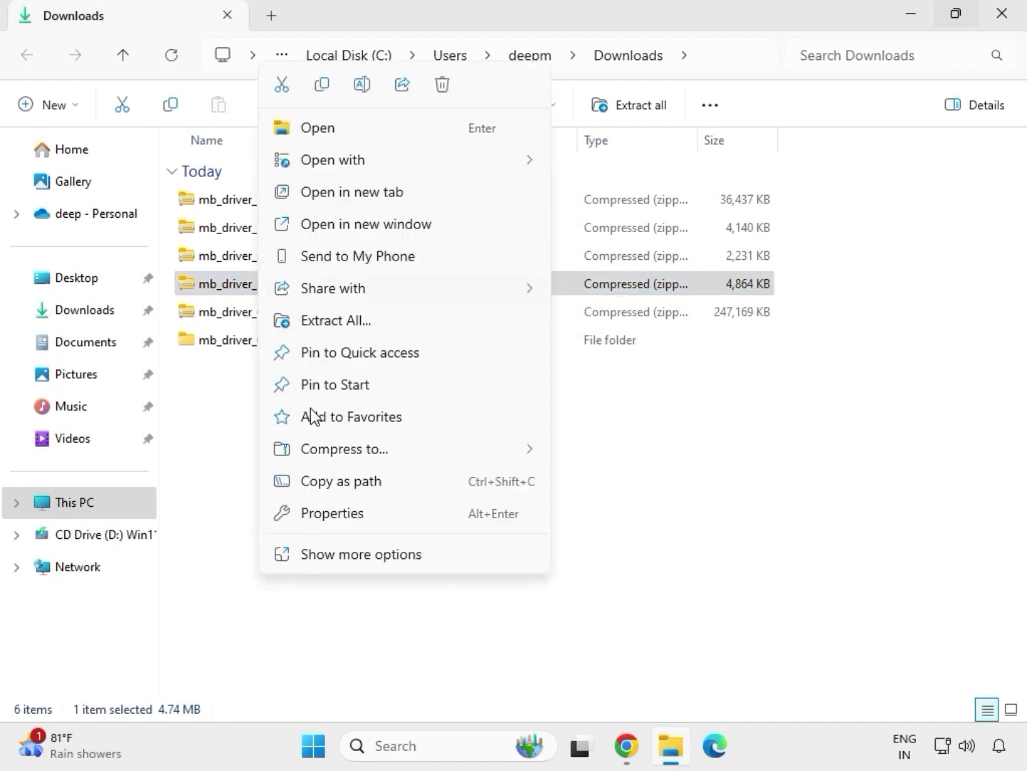
left_click(341, 555)
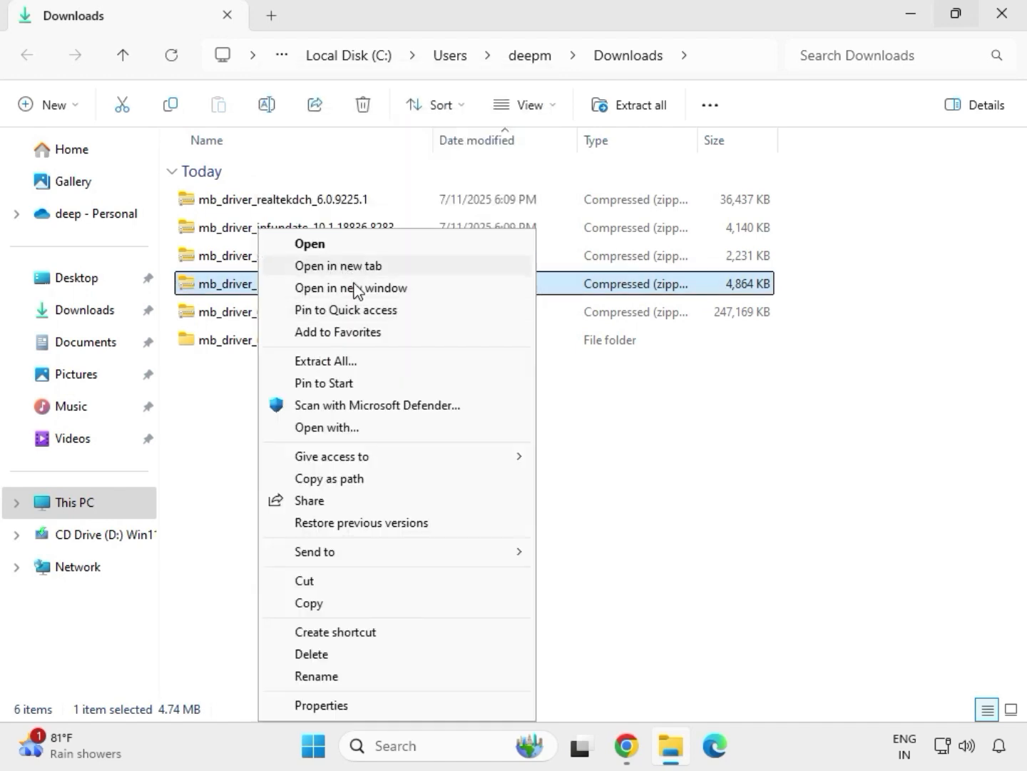
left_click(324, 362)
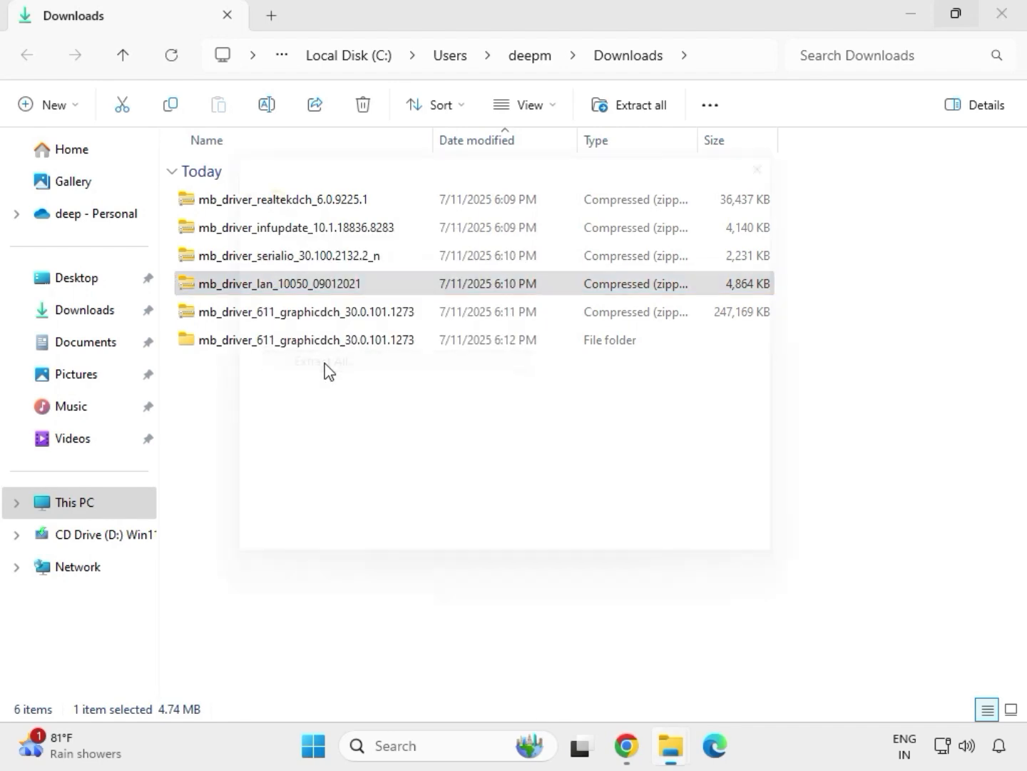
left_click(689, 563)
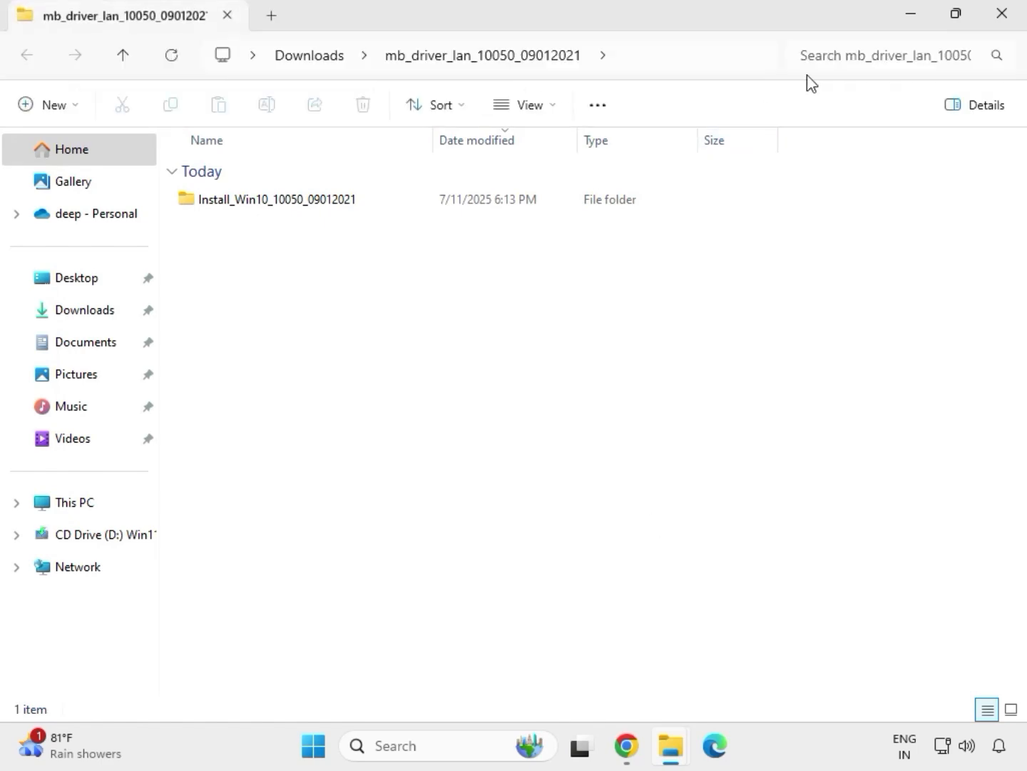
left_click(1002, 14)
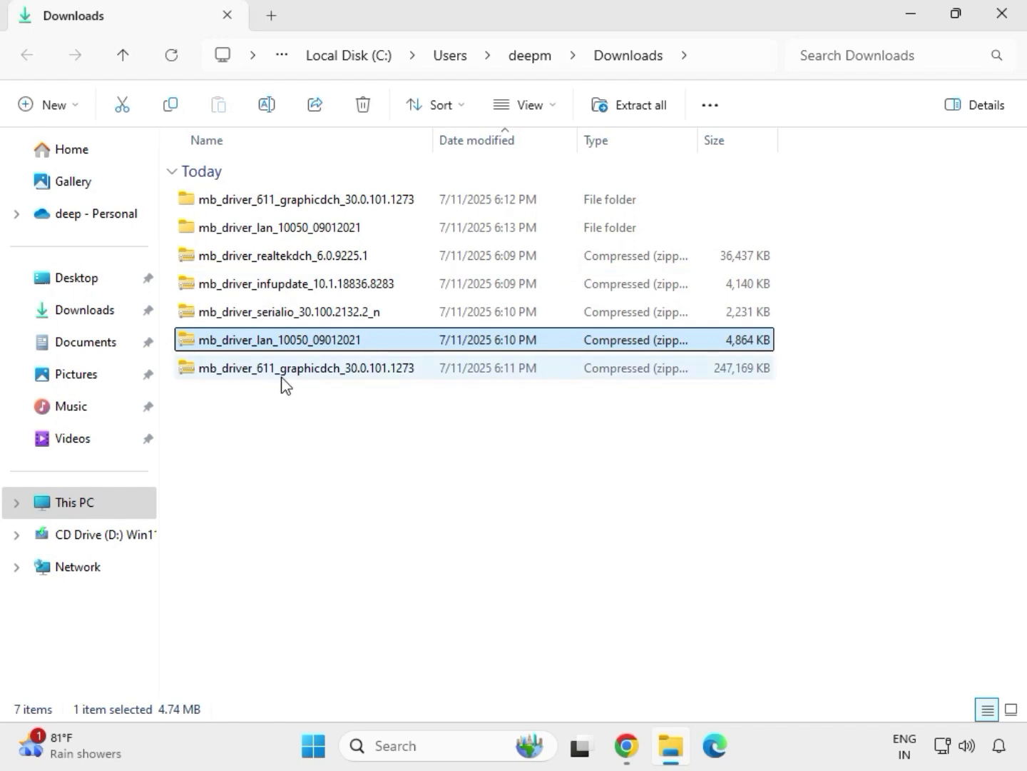
- Extract the mb_driver_serialio_30.100.2132.2_n archive to its default folder in Downloads and close the extracted folder's window
left_click(254, 316)
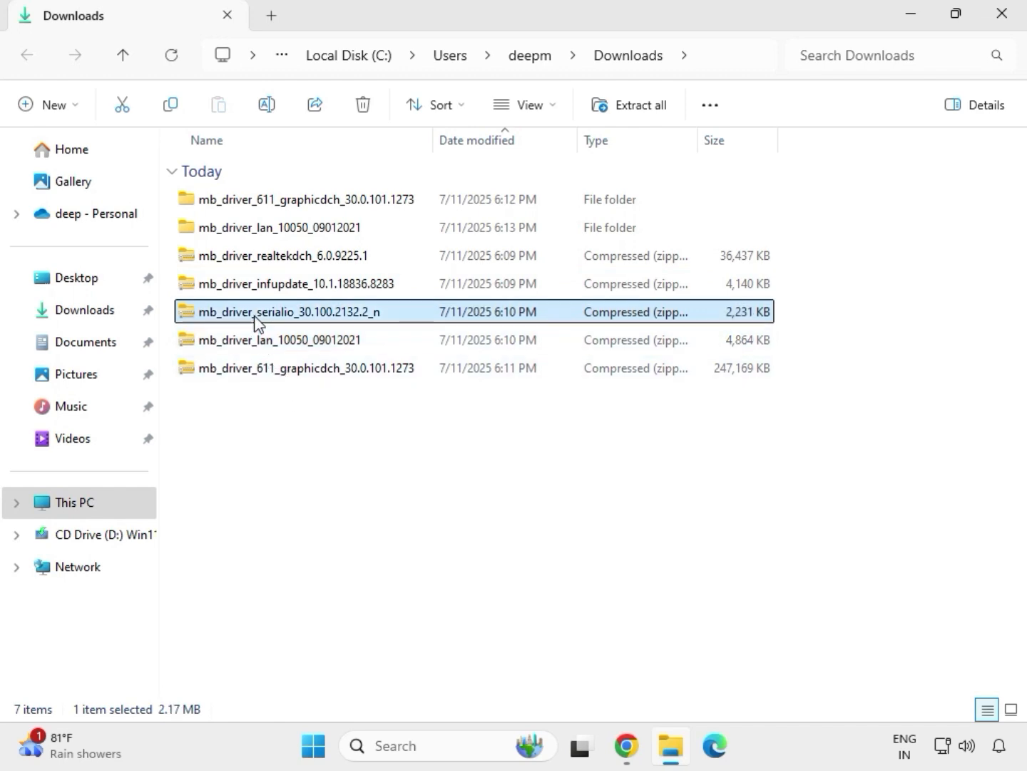
right_click(258, 323)
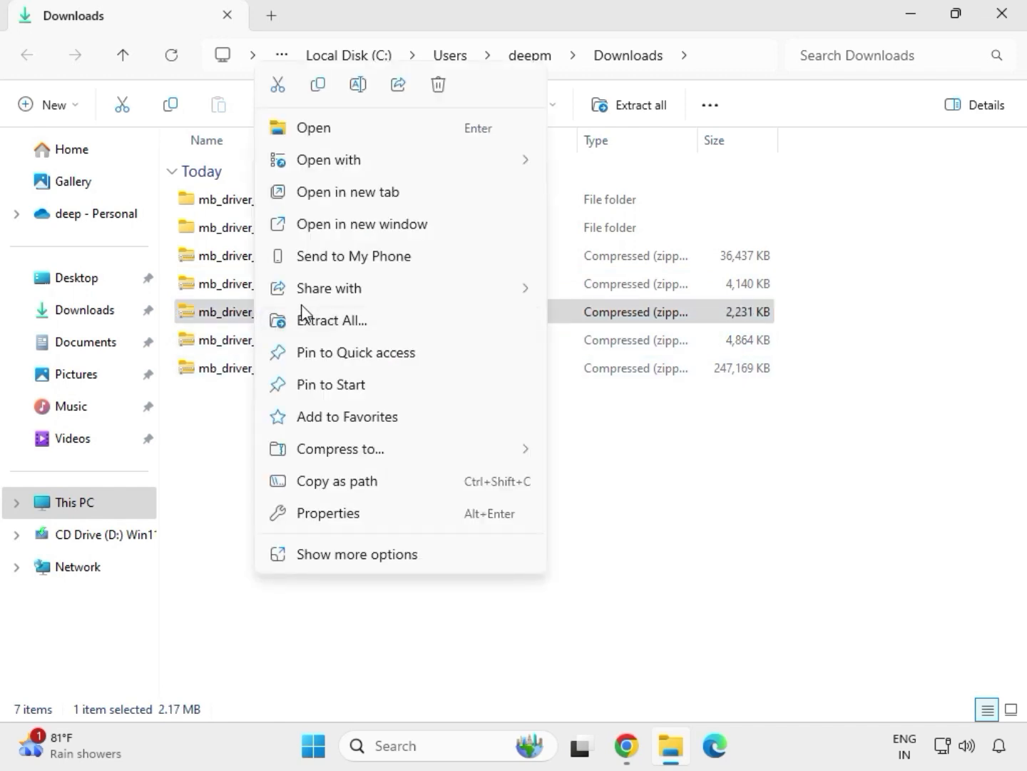
left_click(313, 321)
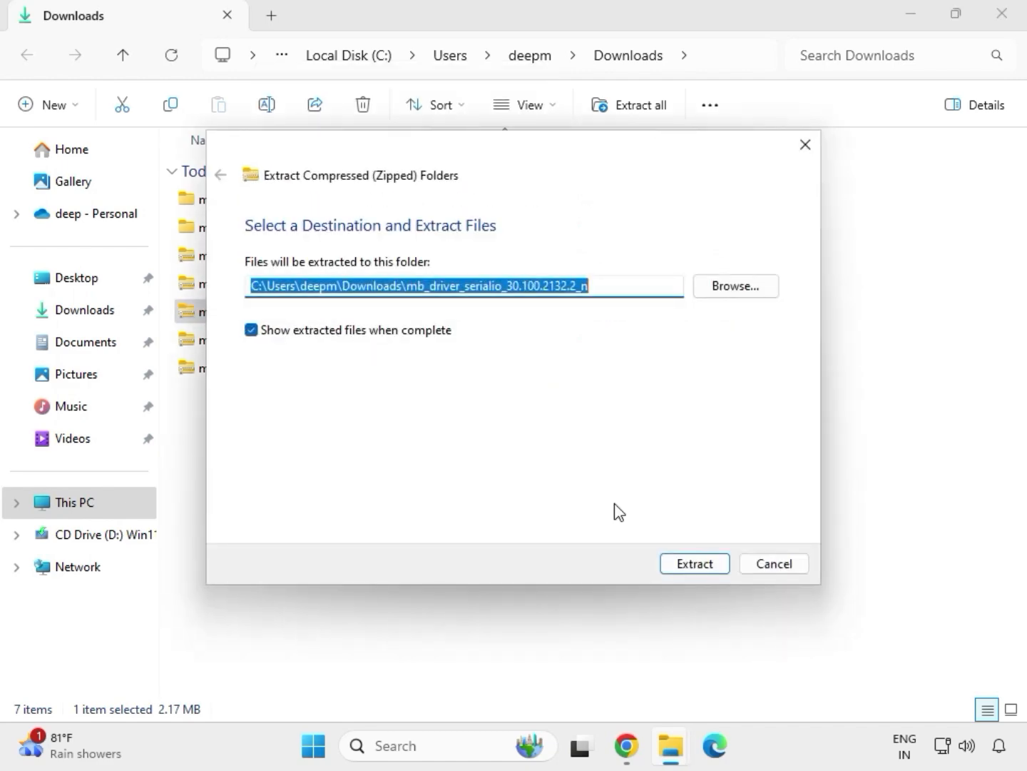
left_click(687, 561)
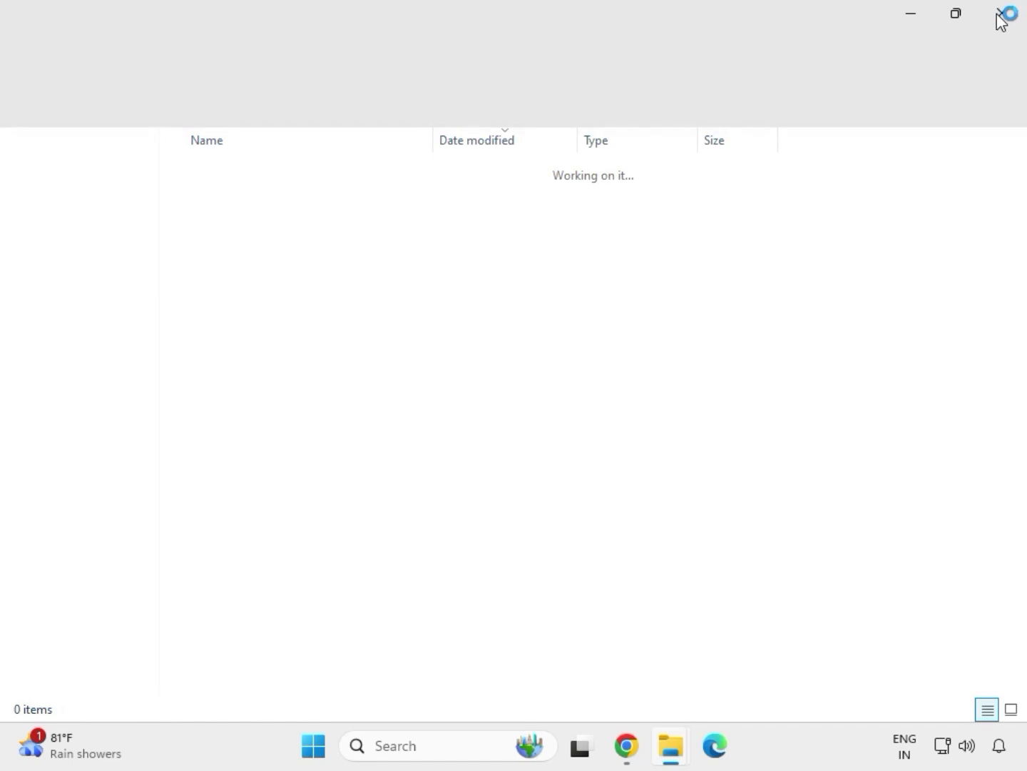
left_click(1001, 17)
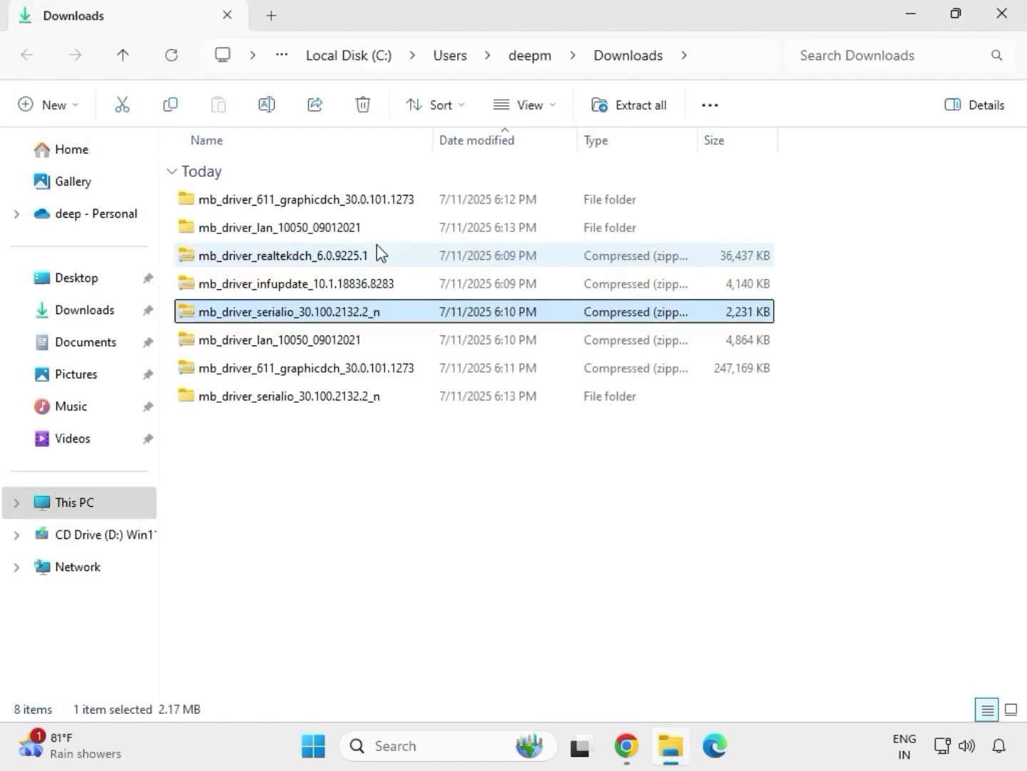
- Extract the mb_driver_infupdate_10.1.18836.8283 chipset archive to its default folder in Downloads and close the extracted folder's window
left_click(266, 289)
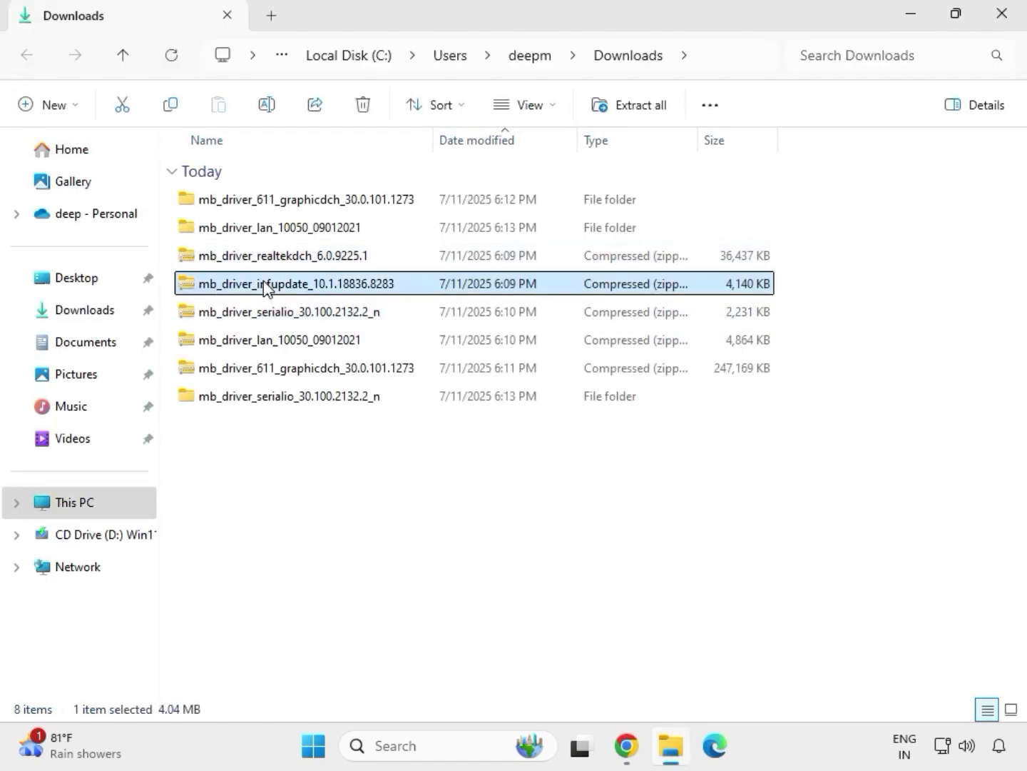
right_click(266, 286)
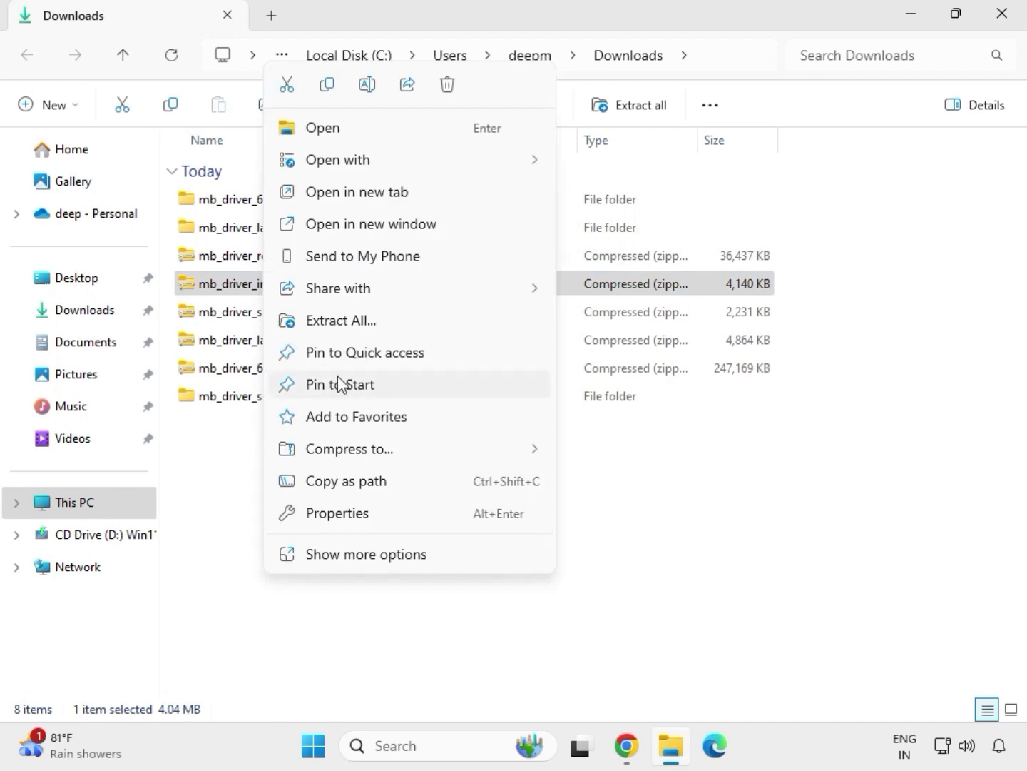
left_click(363, 321)
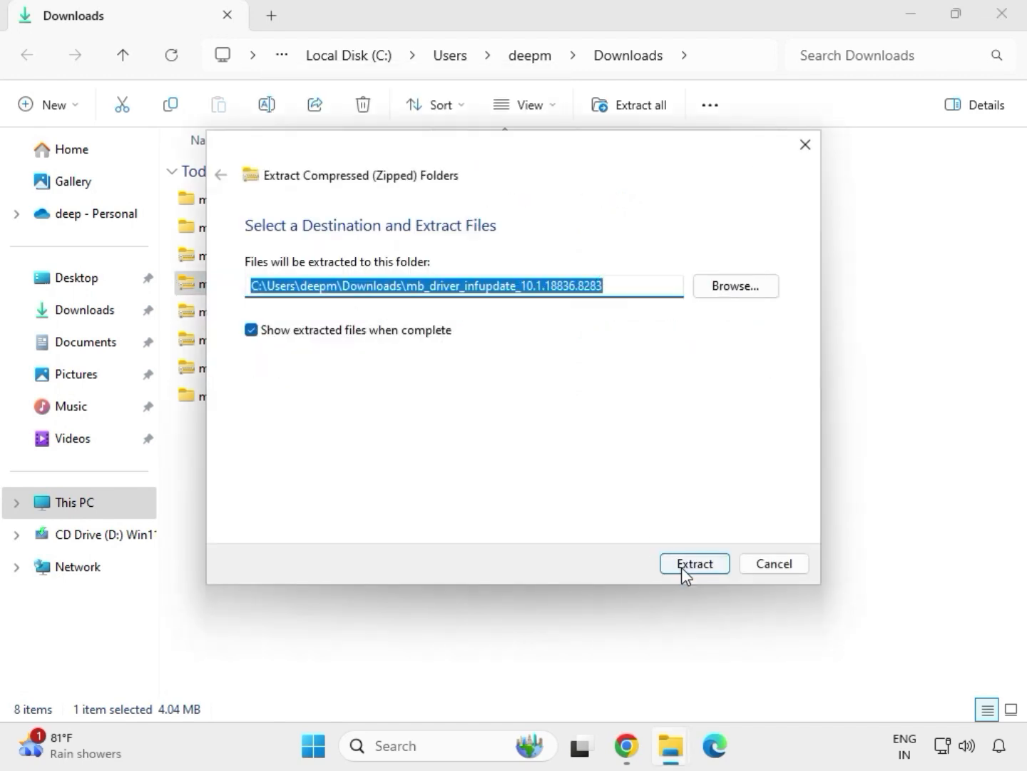
left_click(684, 565)
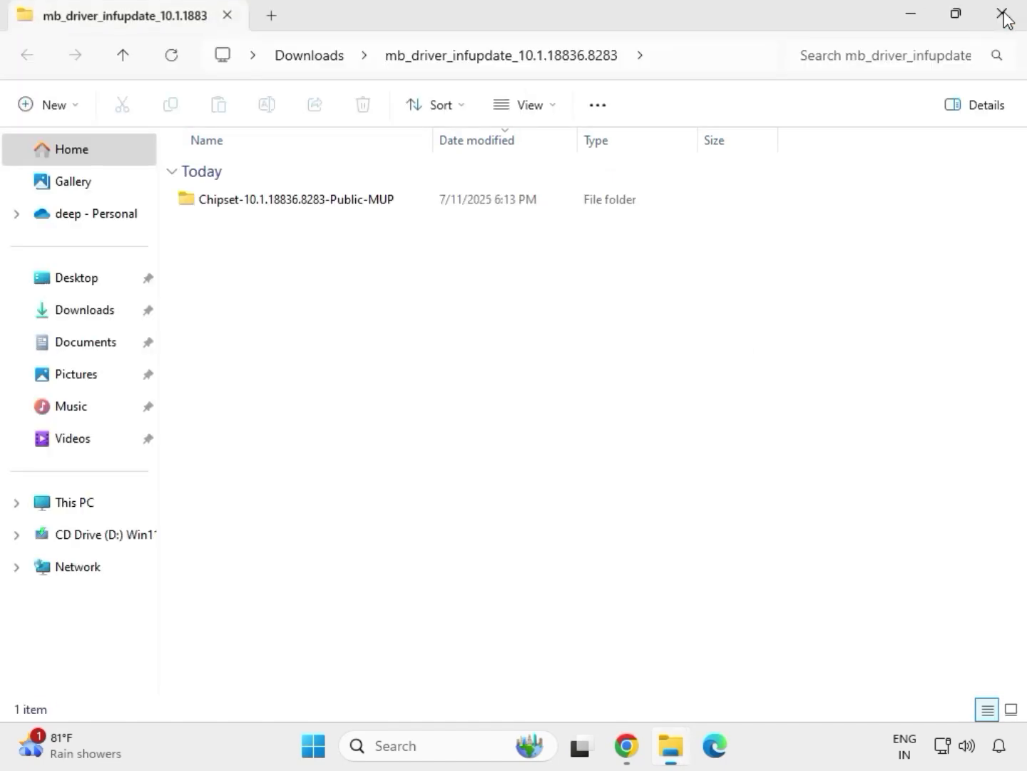
left_click(1004, 20)
- Extract the mb_driver_realtekdch_6.0.9225.1 audio archive to its default folder in Downloads and close the extracted folder's window
left_click(275, 260)
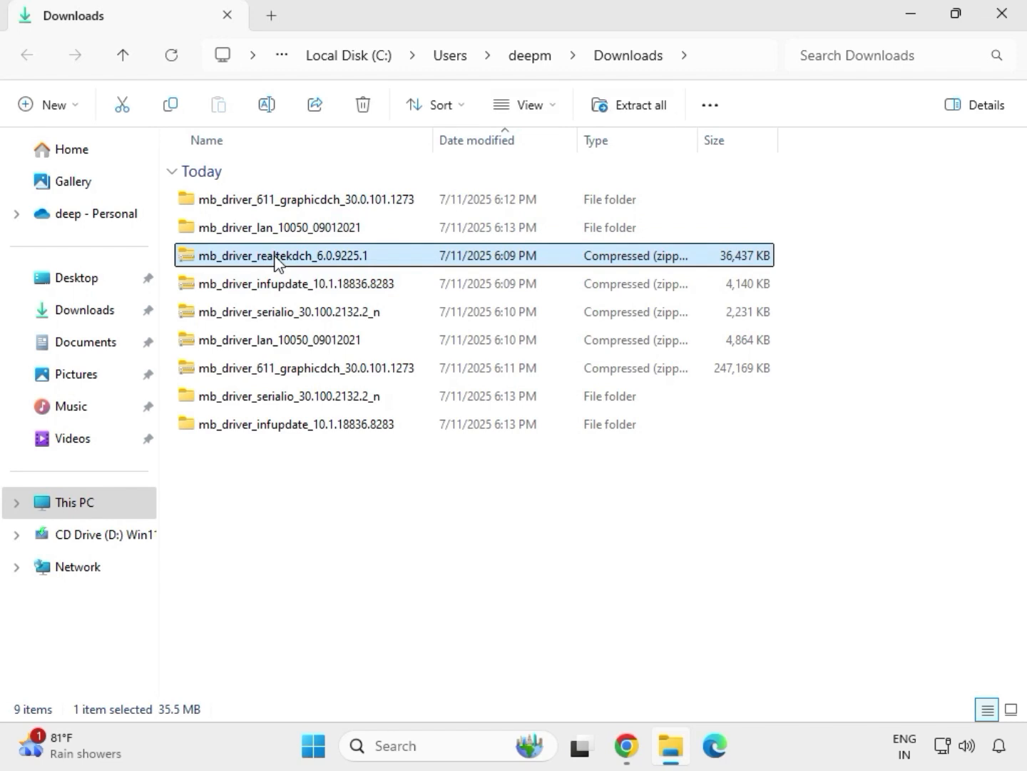
right_click(275, 260)
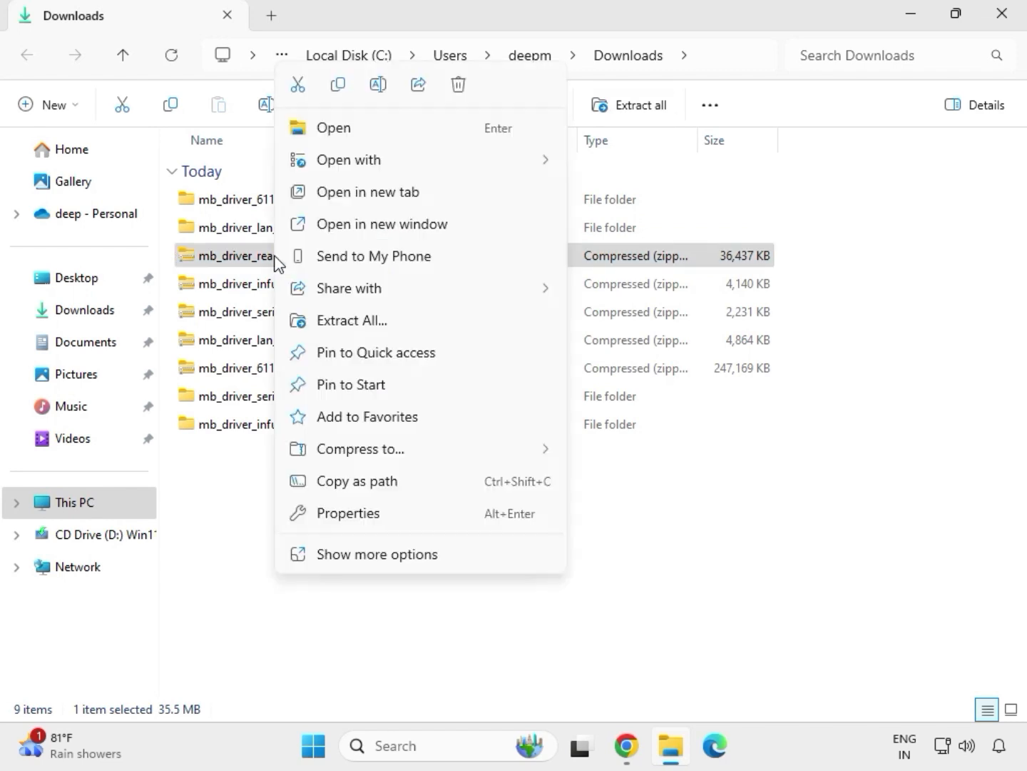
left_click(338, 324)
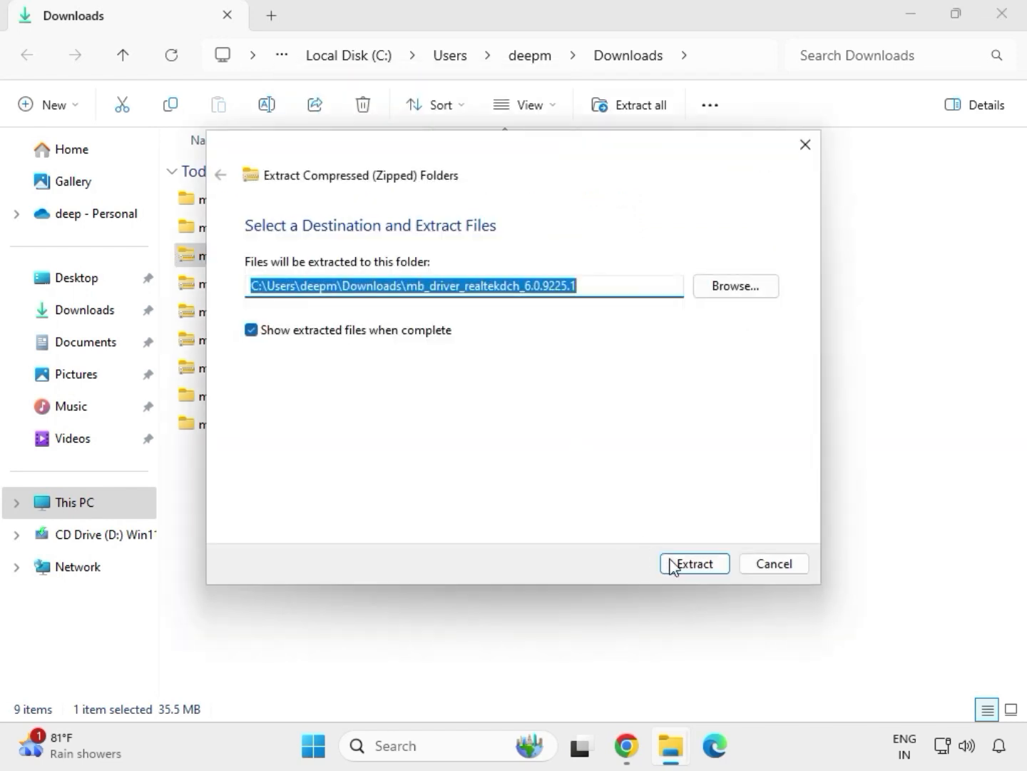
left_click(694, 562)
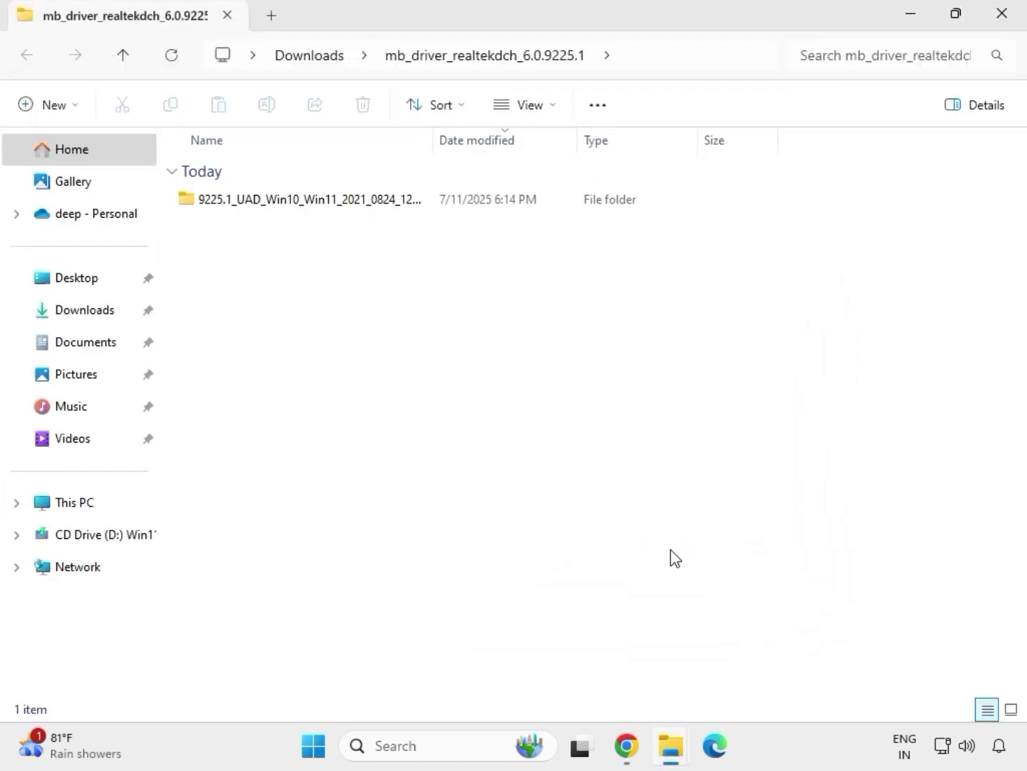
left_click(1006, 21)
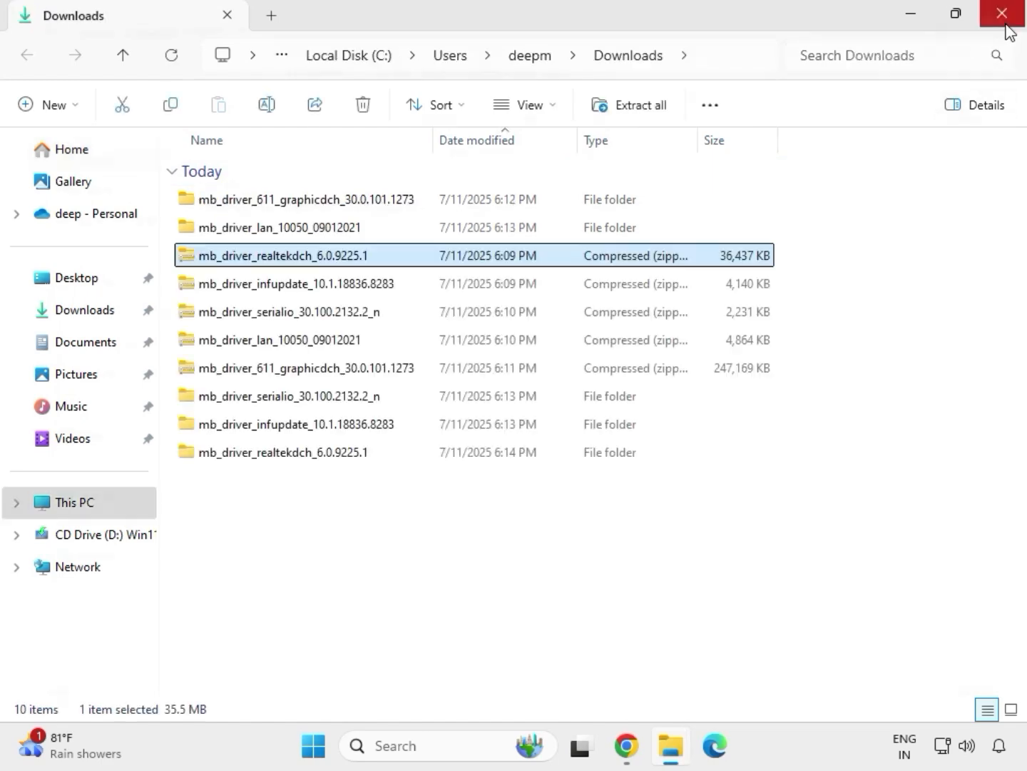
- Refresh the Downloads folder listing and select the extracted mb_driver_611_graphicdch_30.0.101.1273 folder
left_click(510, 569)
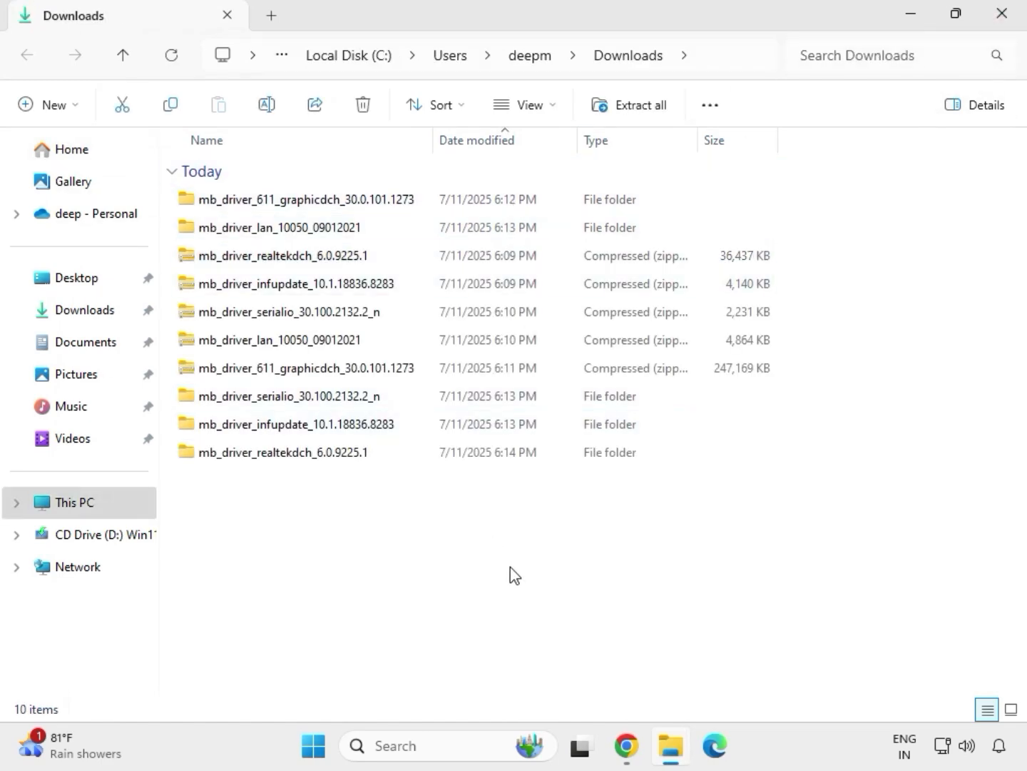
right_click(484, 562)
right_click(456, 527)
right_click(431, 524)
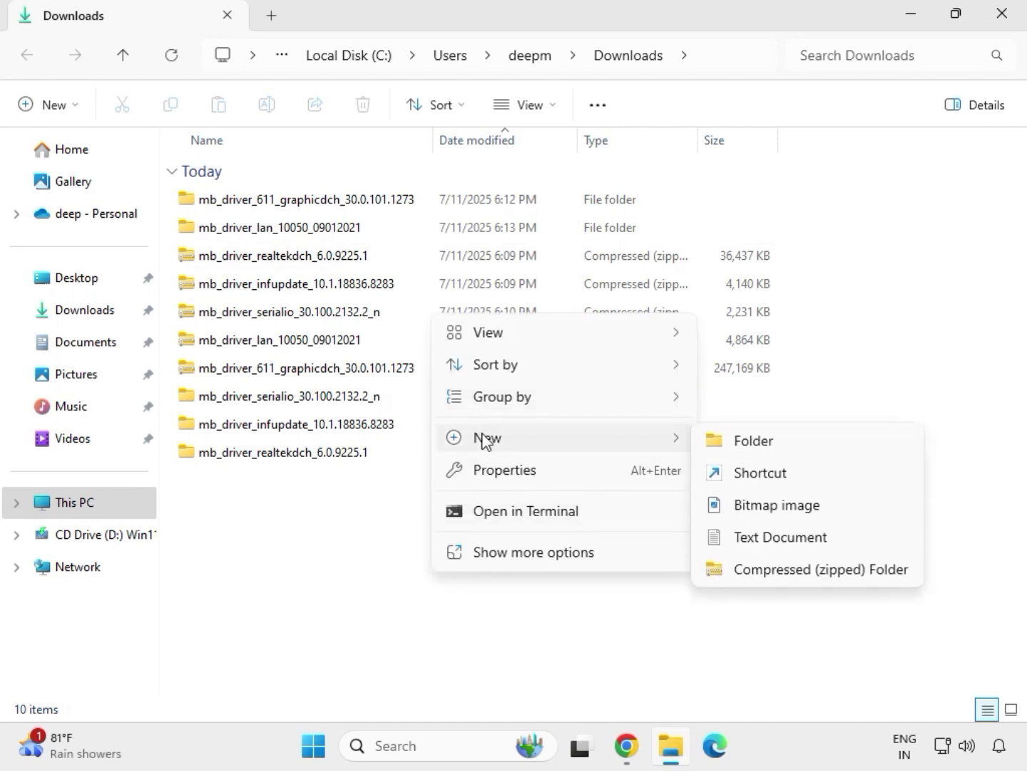
left_click(408, 509)
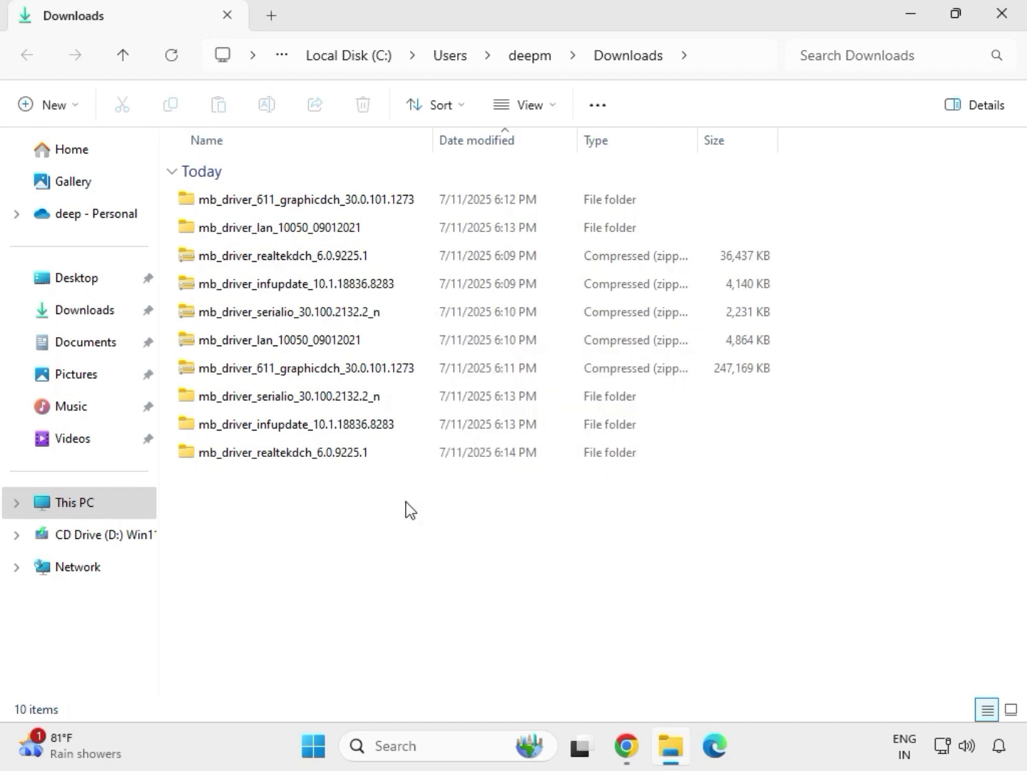
right_click(407, 510)
left_click(470, 528)
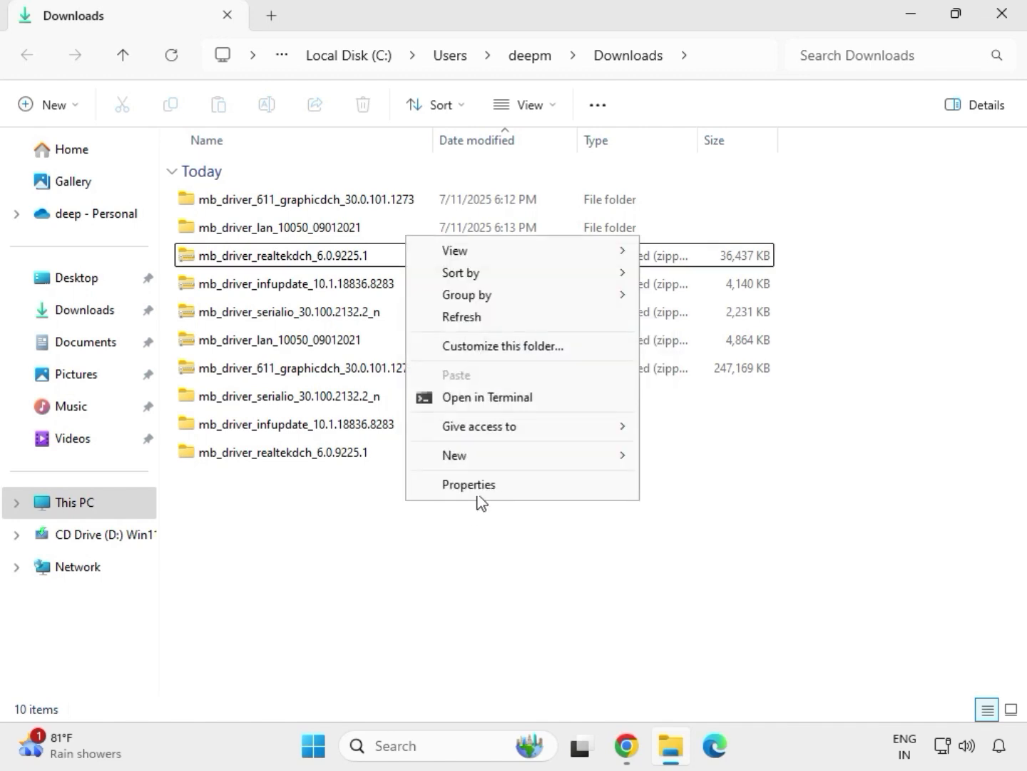
left_click(472, 318)
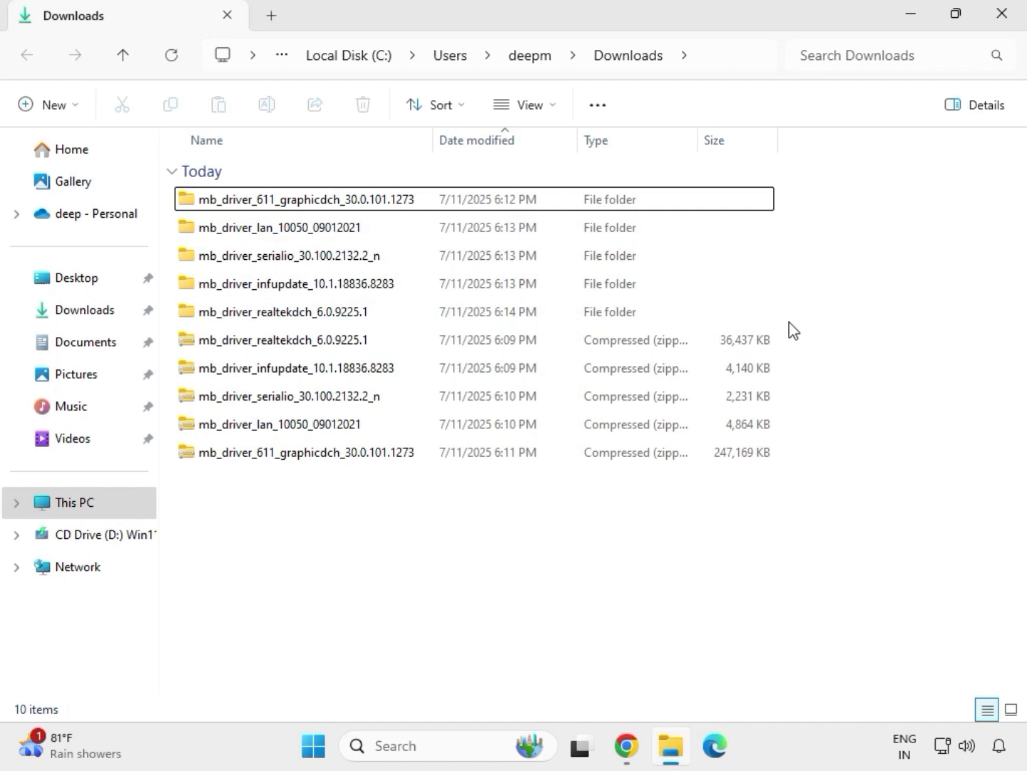
left_click_drag(789, 322, 510, 207)
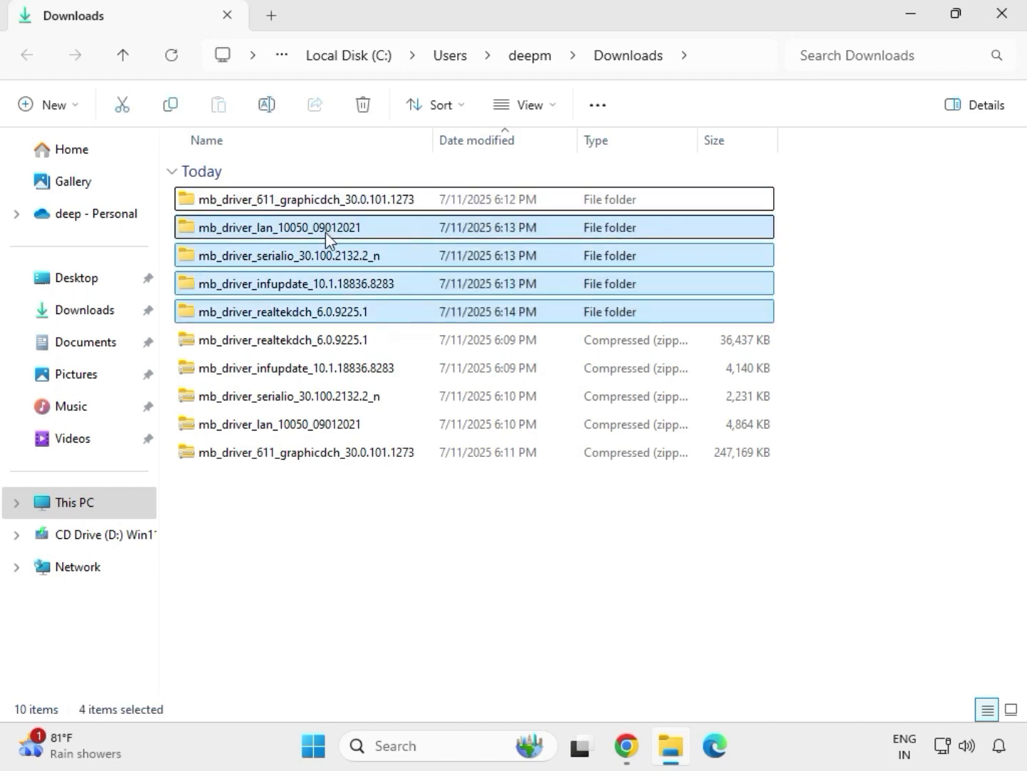
left_click(303, 208)
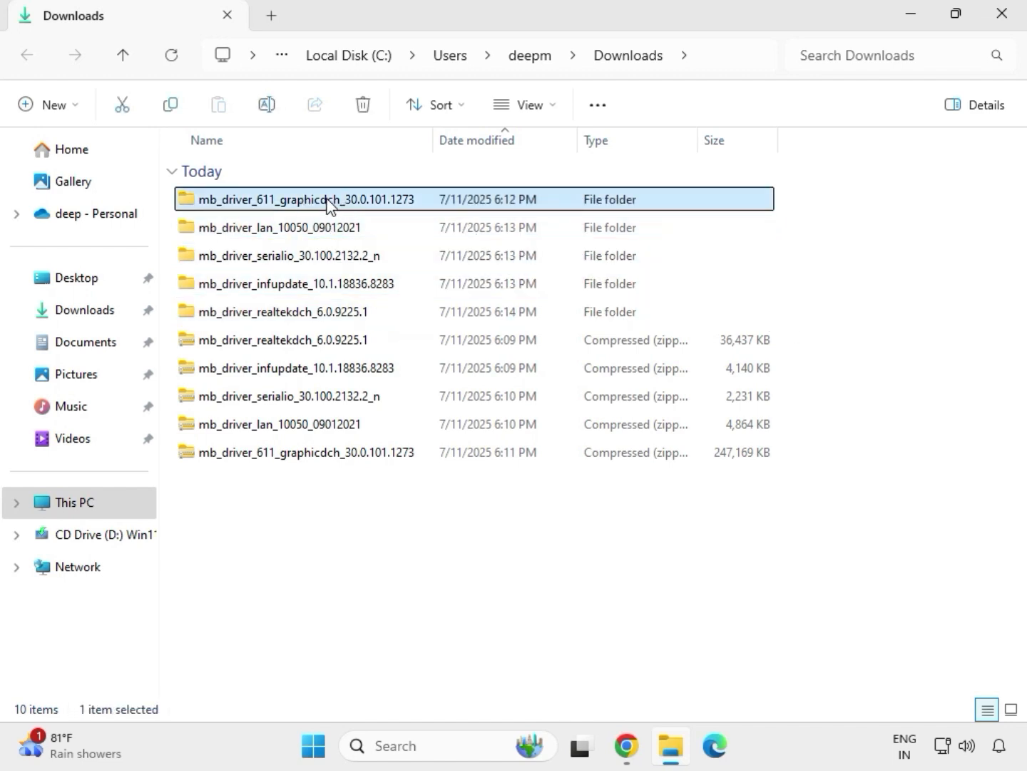
- Run the mb_driver_611_graphicdch_30.0.101.1273 installer from its extracted folder as administrator, allow its changes, and close the folder's window
double_click(327, 203)
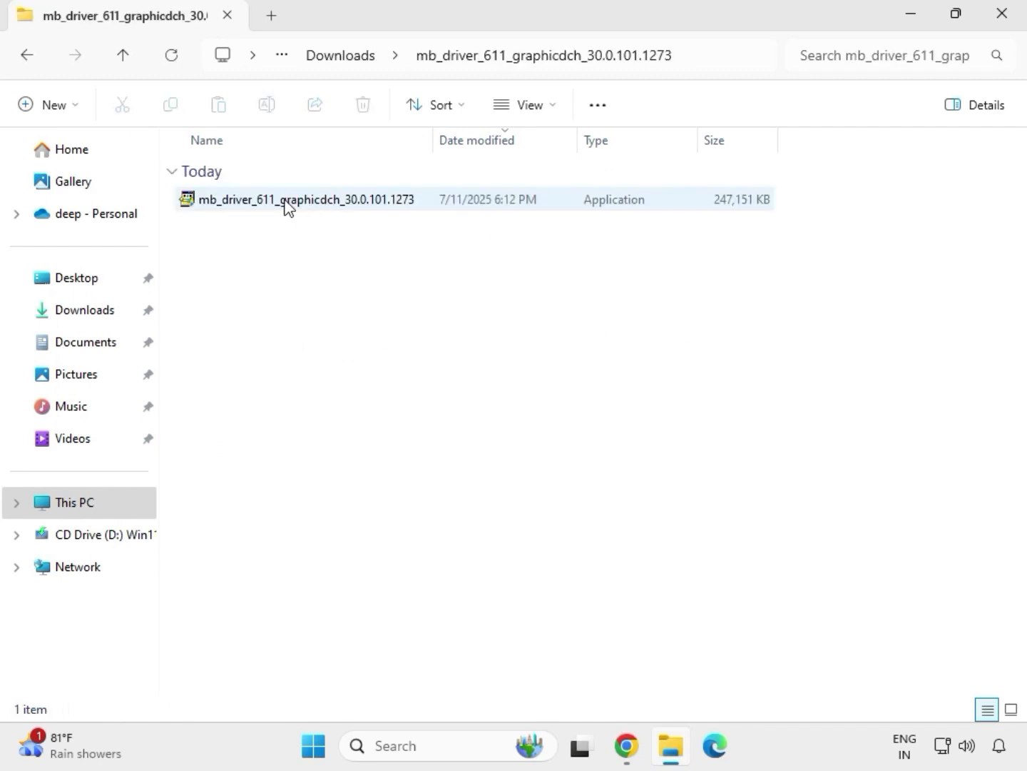
left_click(287, 205)
right_click(287, 205)
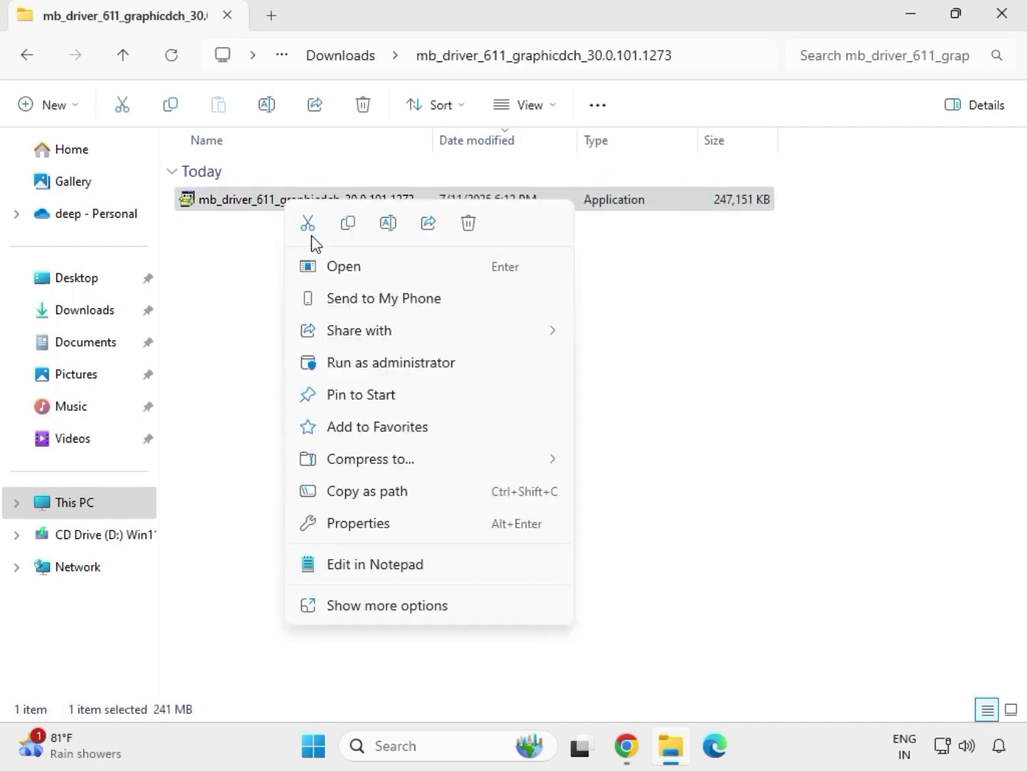
left_click(378, 367)
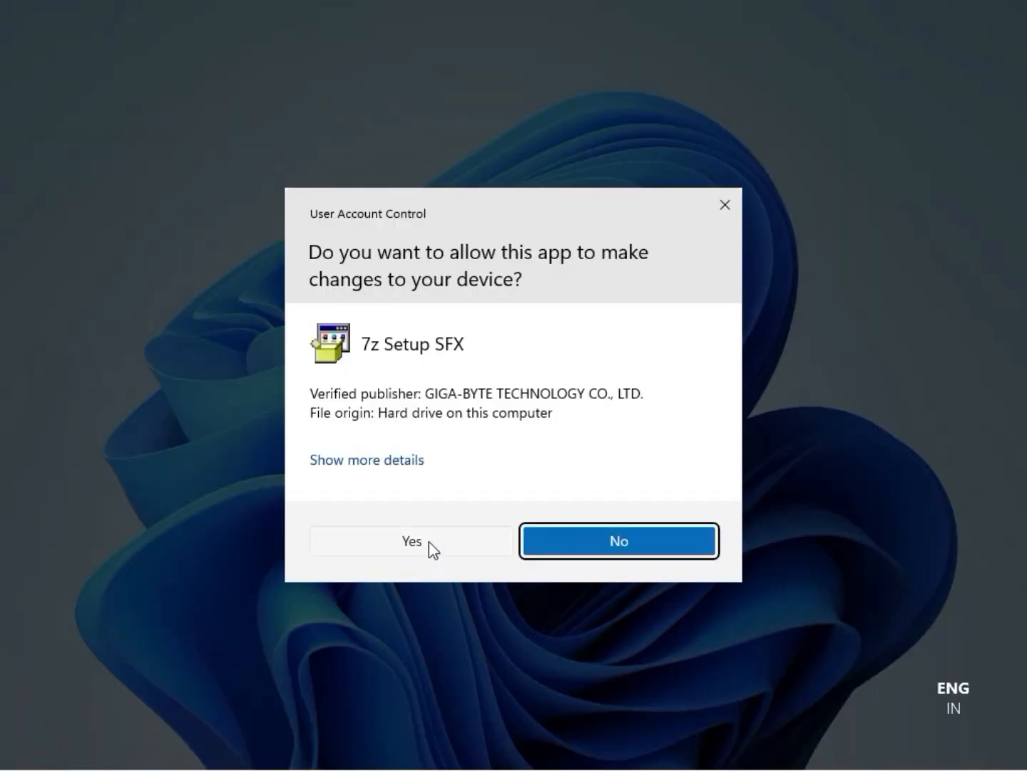
left_click(420, 542)
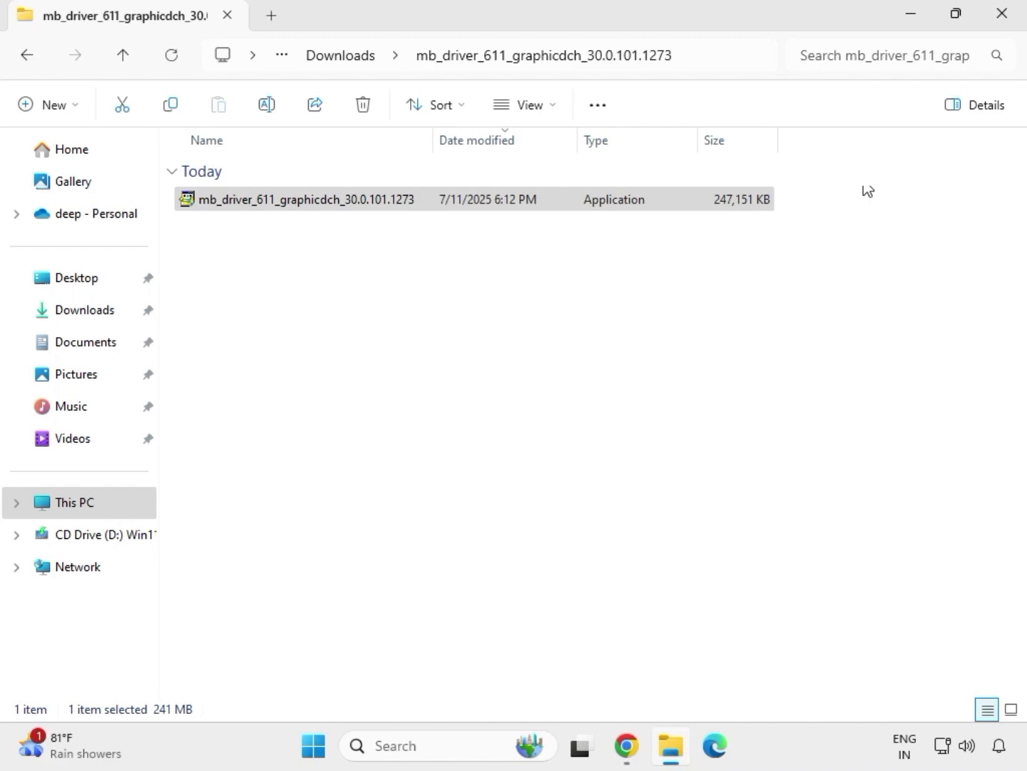
left_click(1011, 23)
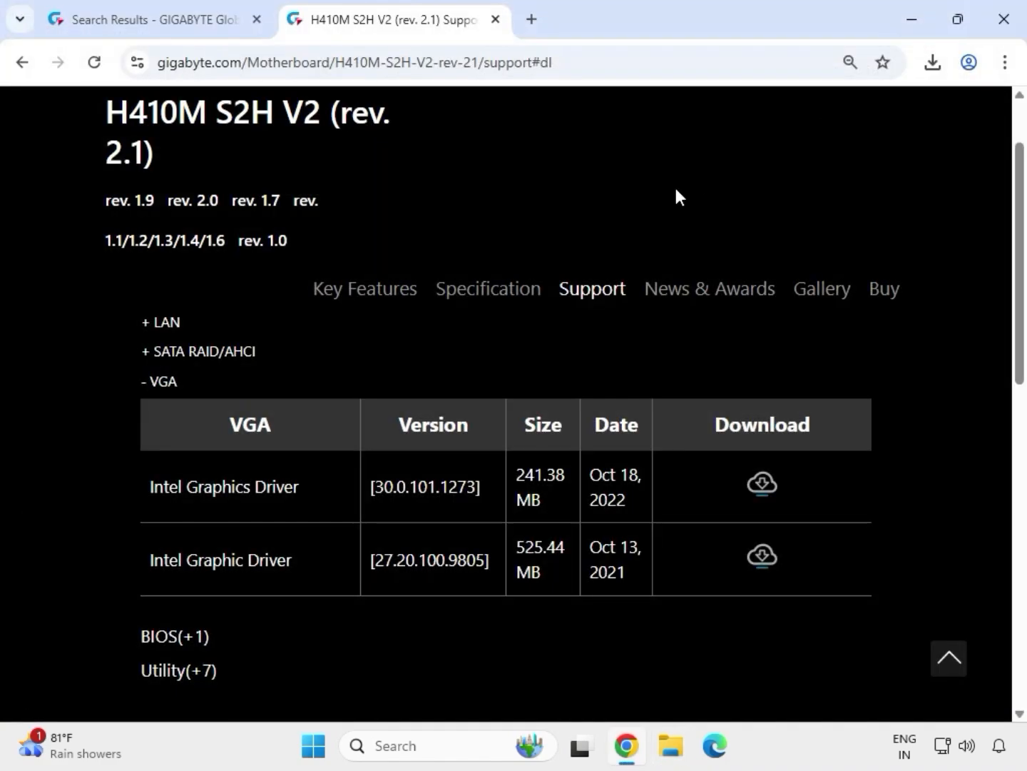
- Open the Downloads folder again in a new File Explorer window and select the extracted mb_driver_611_graphicdch_30.0.101.1273 folder
left_click(673, 756)
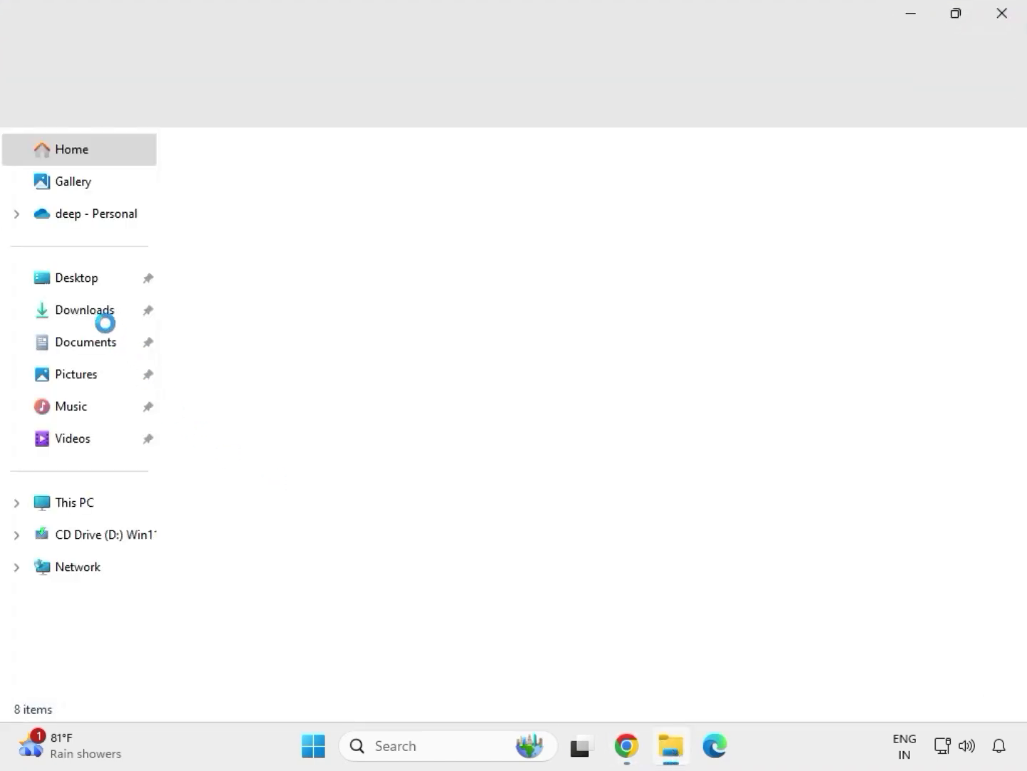
left_click(97, 319)
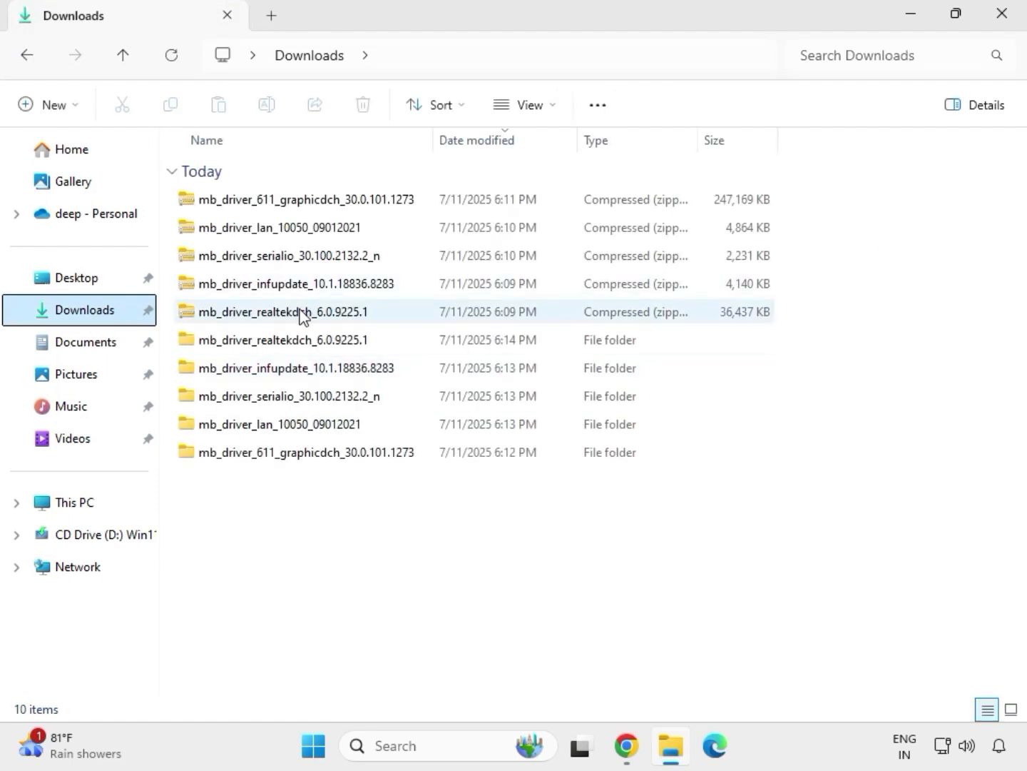
left_click(292, 346)
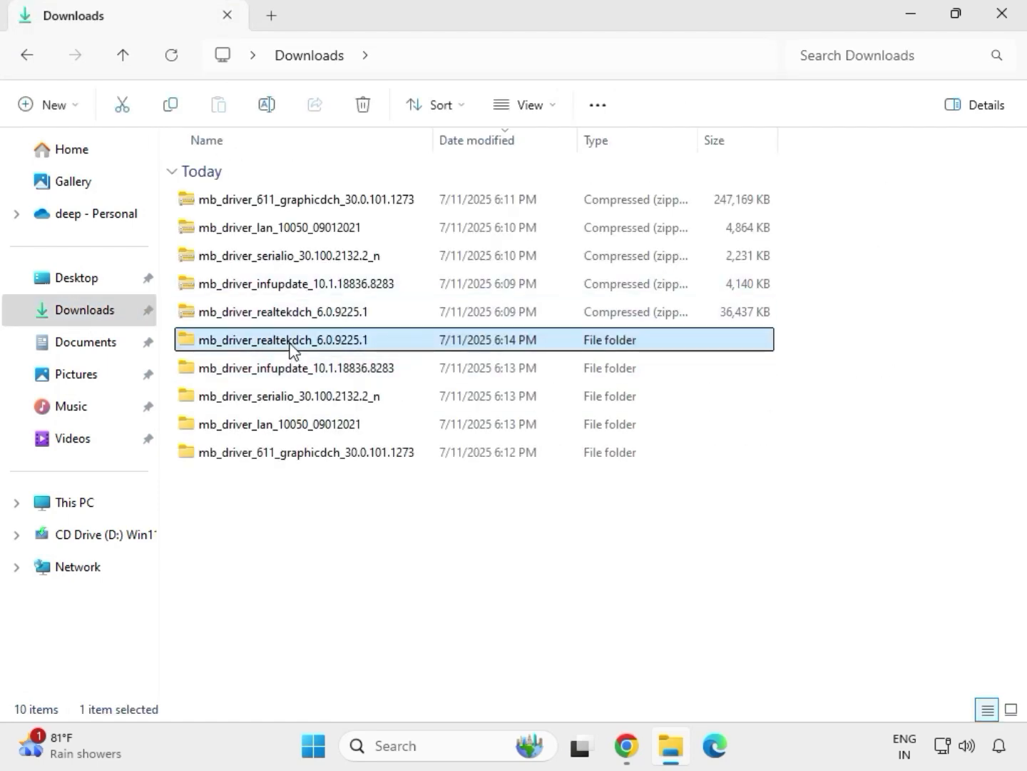
left_click(335, 456)
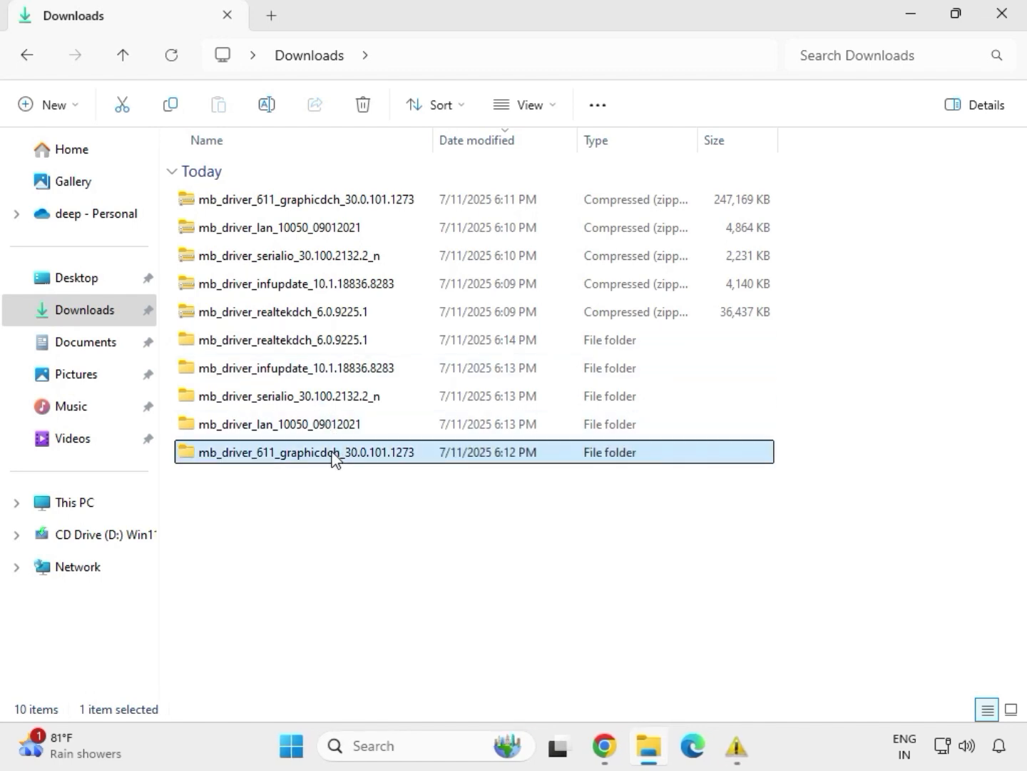
- Launch the Install_Win10_10050_09012021 application from the extracted mb_driver_lan_10050_09012021 folder and allow it to make changes
left_click(318, 425)
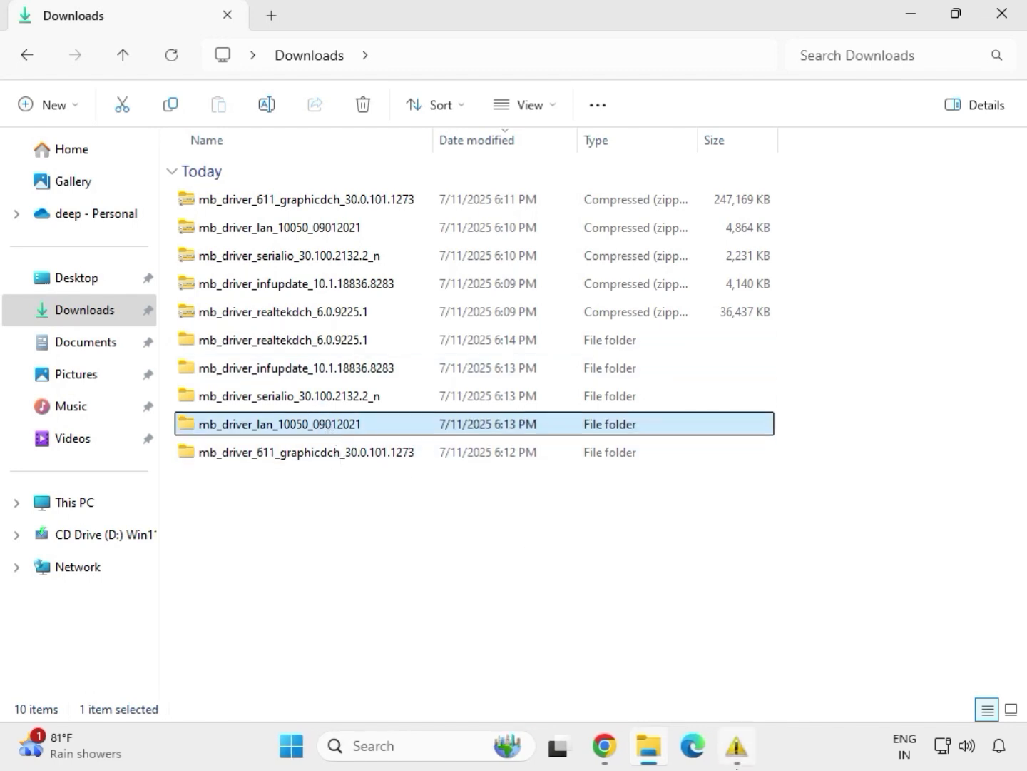
double_click(319, 427)
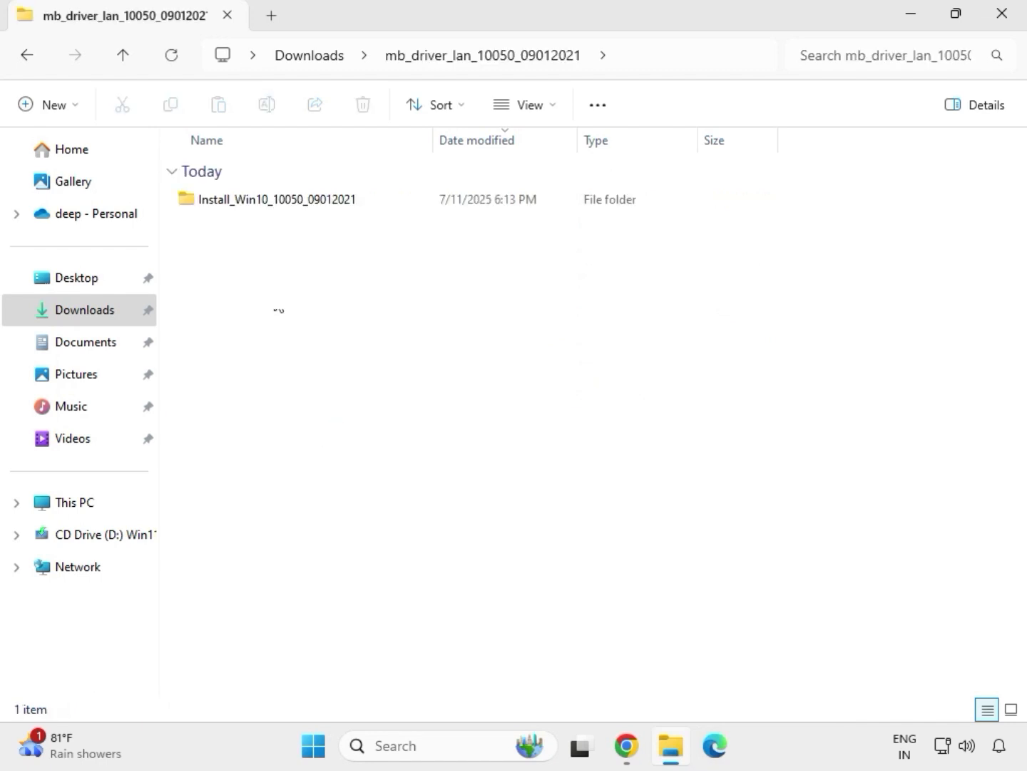
double_click(258, 203)
left_click(257, 203)
double_click(259, 203)
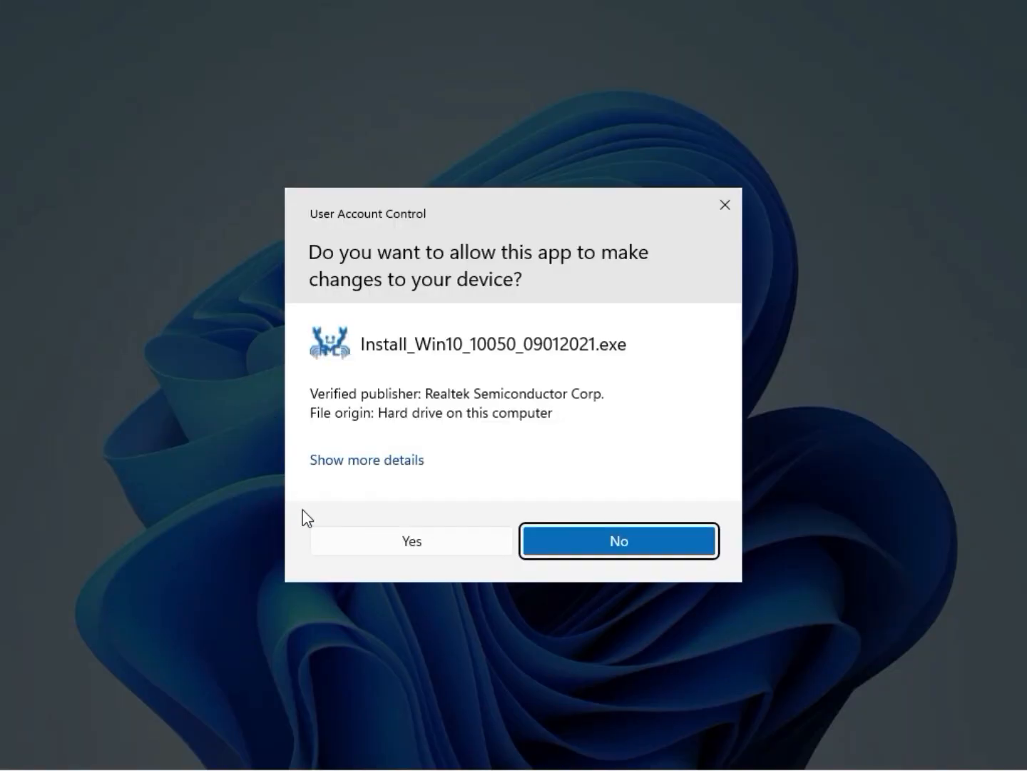
left_click(401, 541)
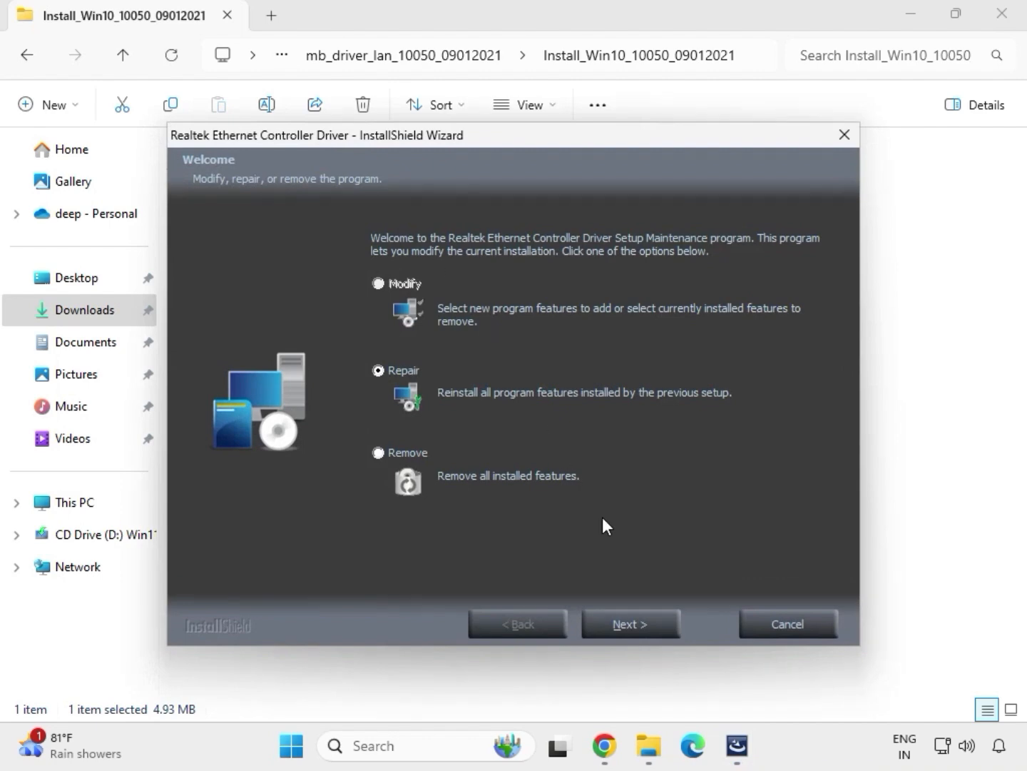
- Run the Realtek Ethernet Controller Driver setup with the Repair option, finish the wizard, and return to the Downloads folder
left_click(655, 626)
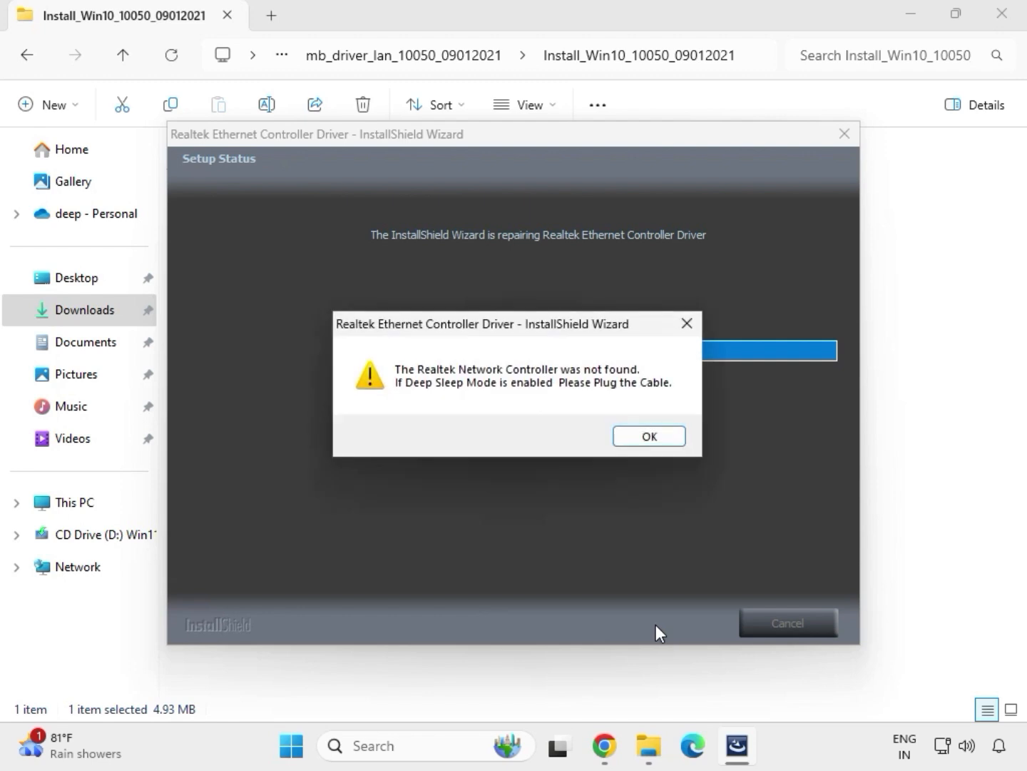
left_click(626, 431)
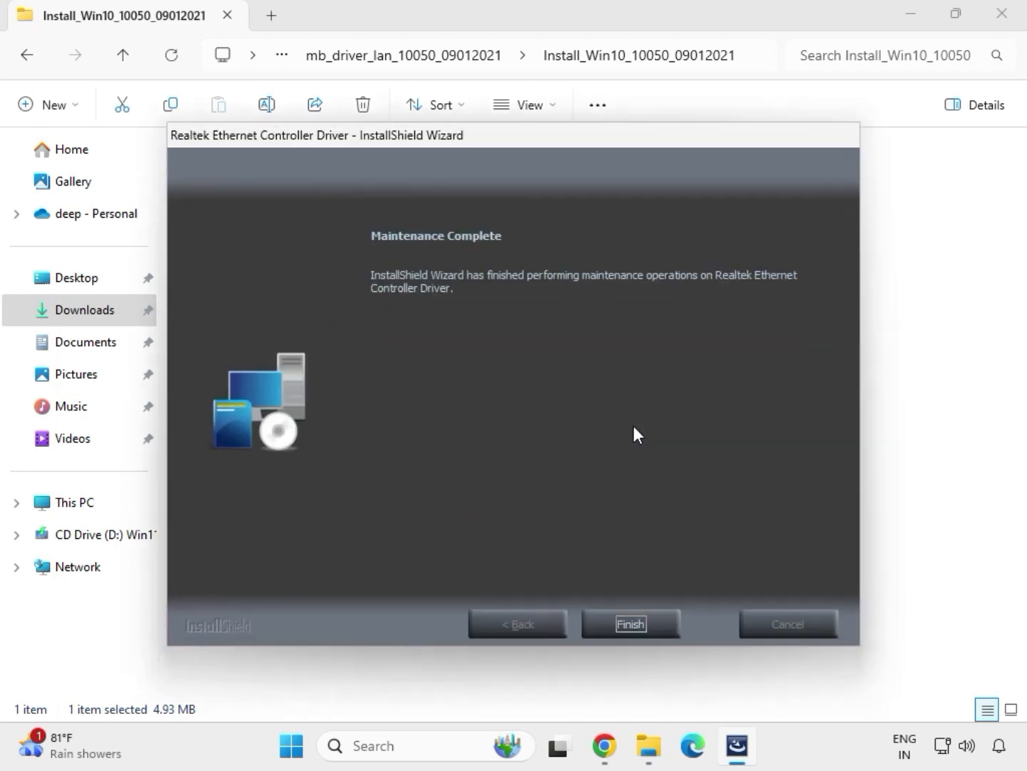
left_click(631, 624)
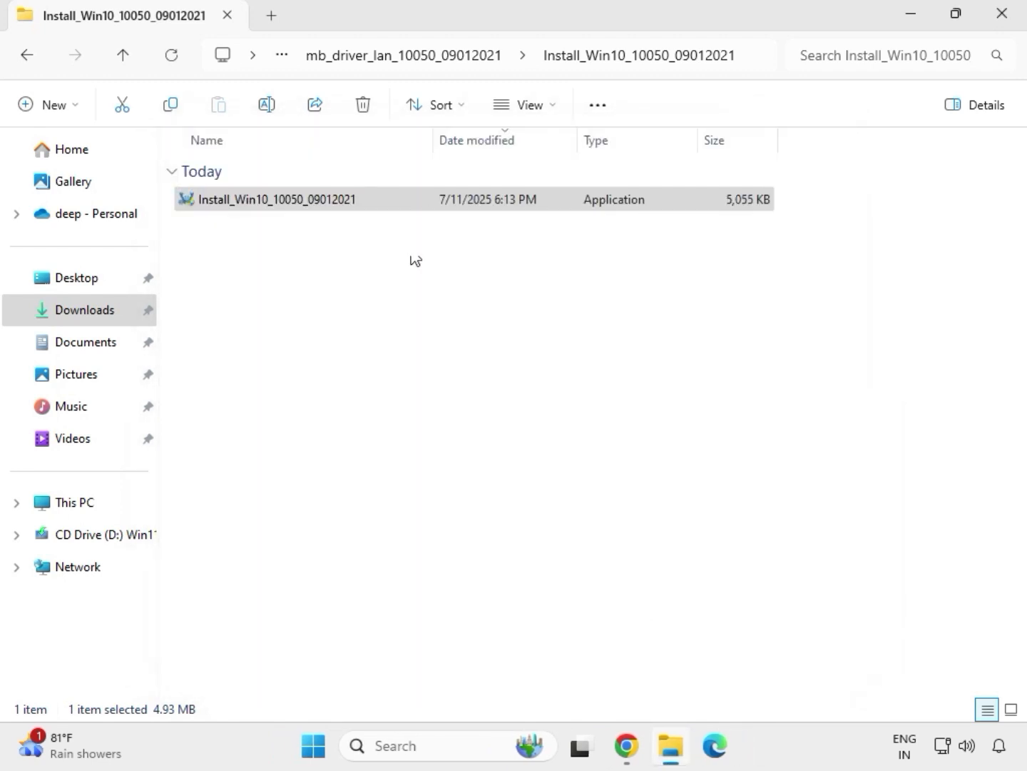
left_click(29, 57)
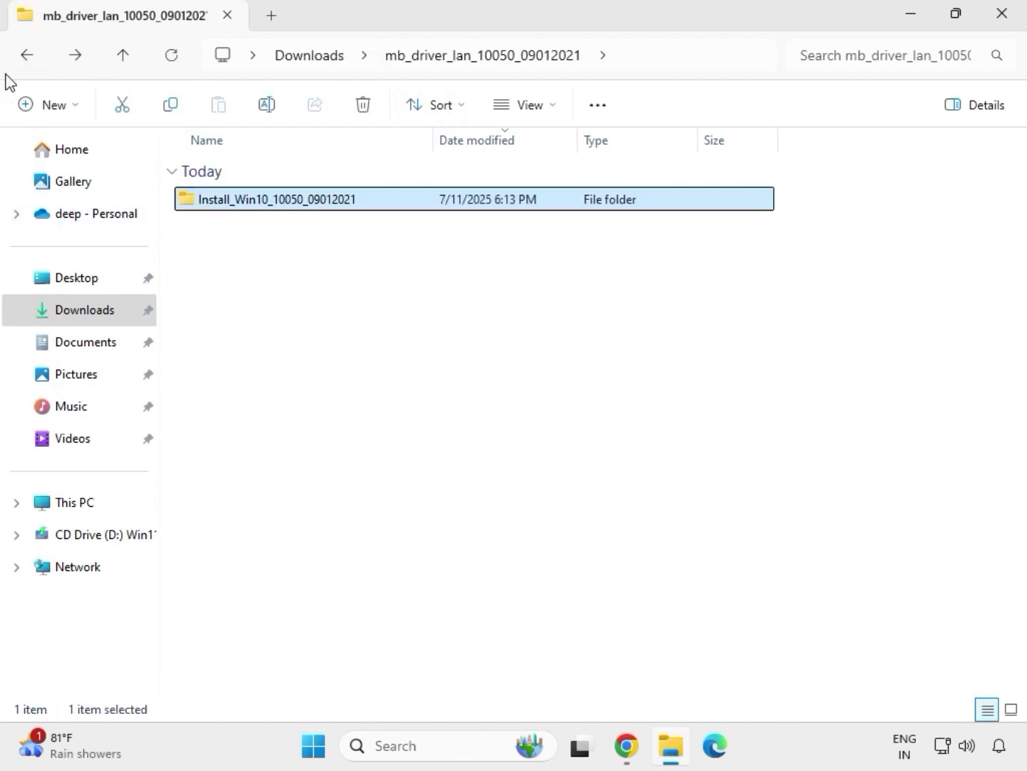
left_click(23, 56)
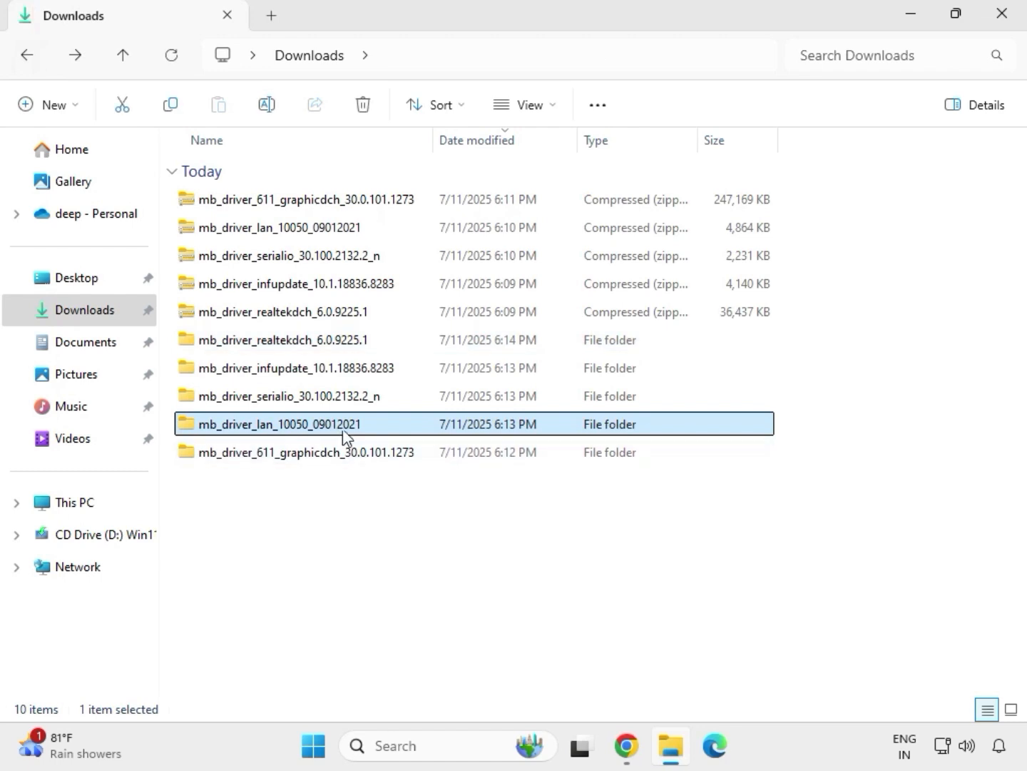
- Try to install the Intel Serial IO driver by running SetupSerialIO as administrator, close the setup, and return to Downloads
double_click(289, 396)
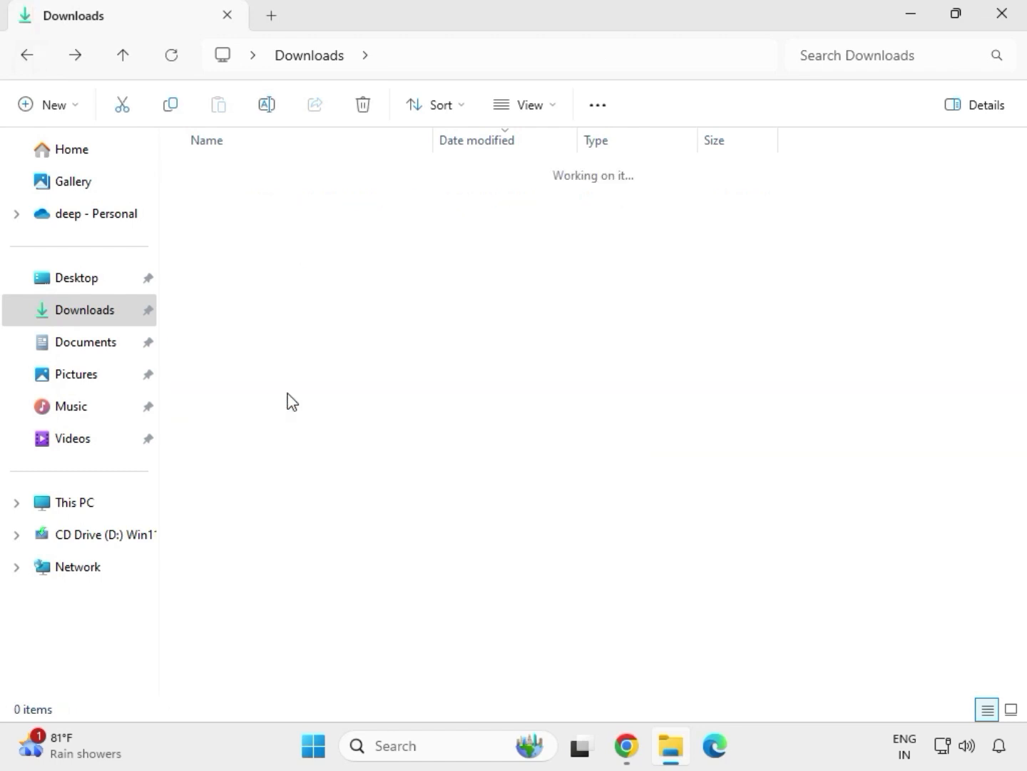
double_click(307, 202)
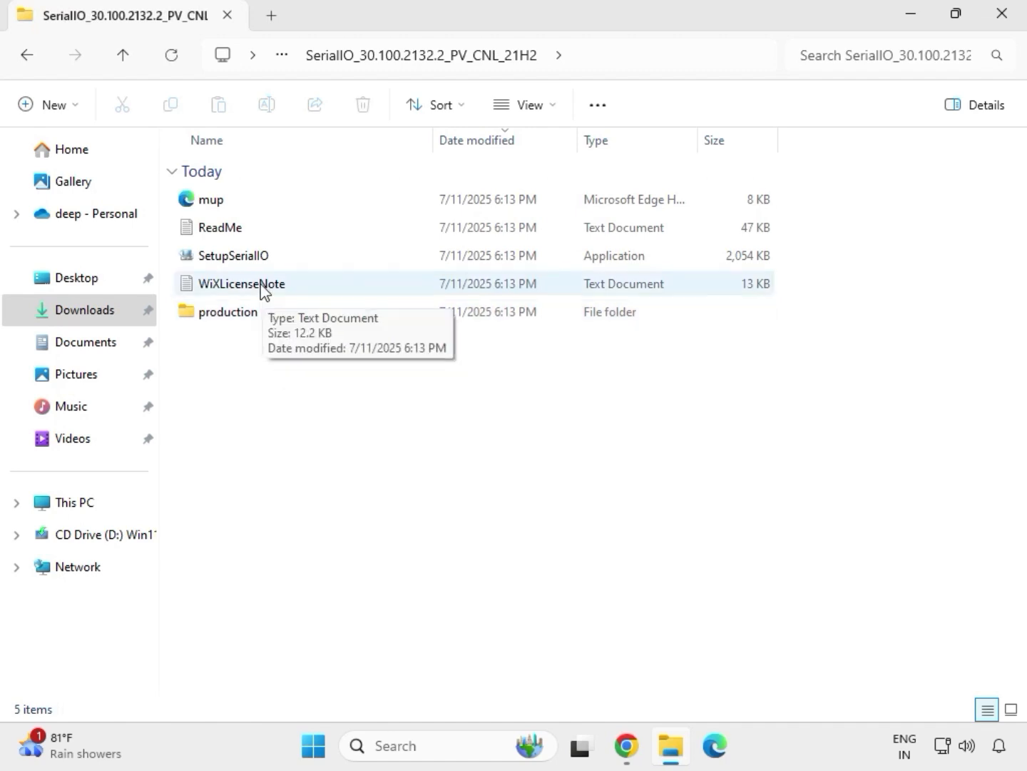
left_click(259, 262)
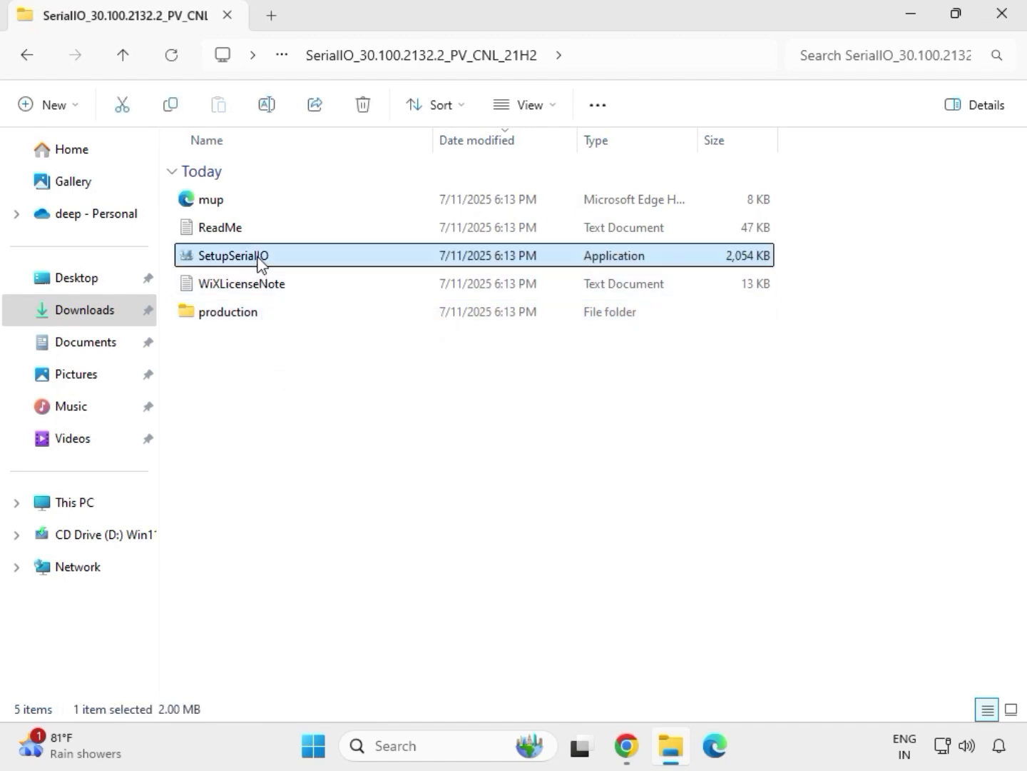
right_click(259, 260)
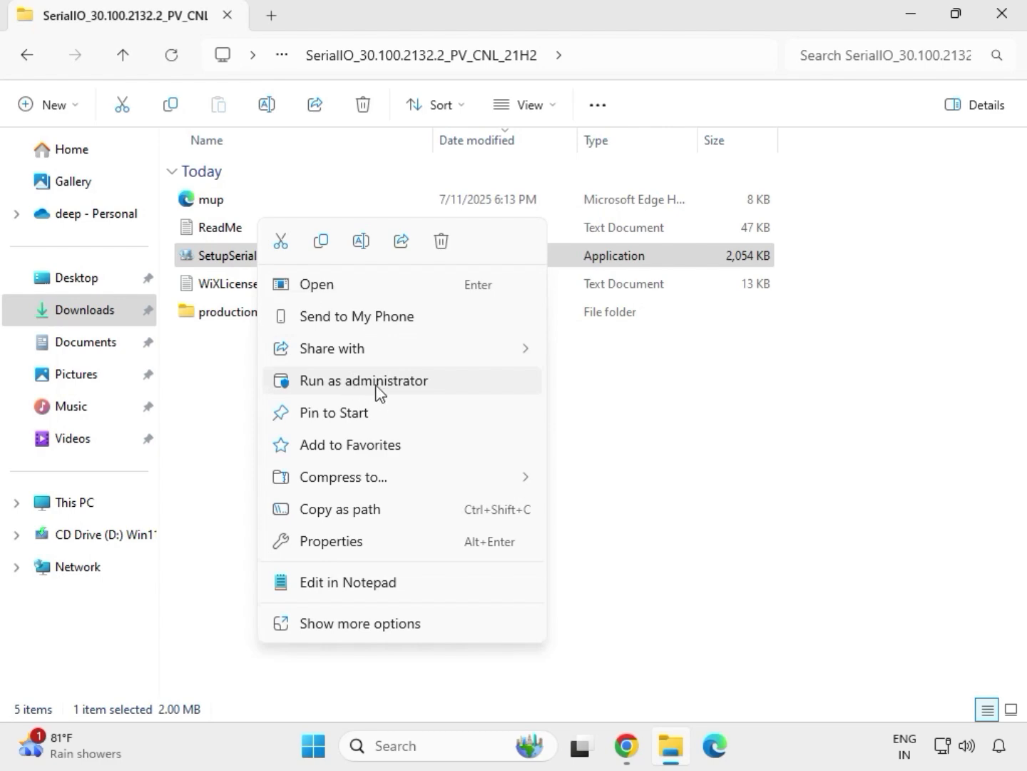
left_click(355, 379)
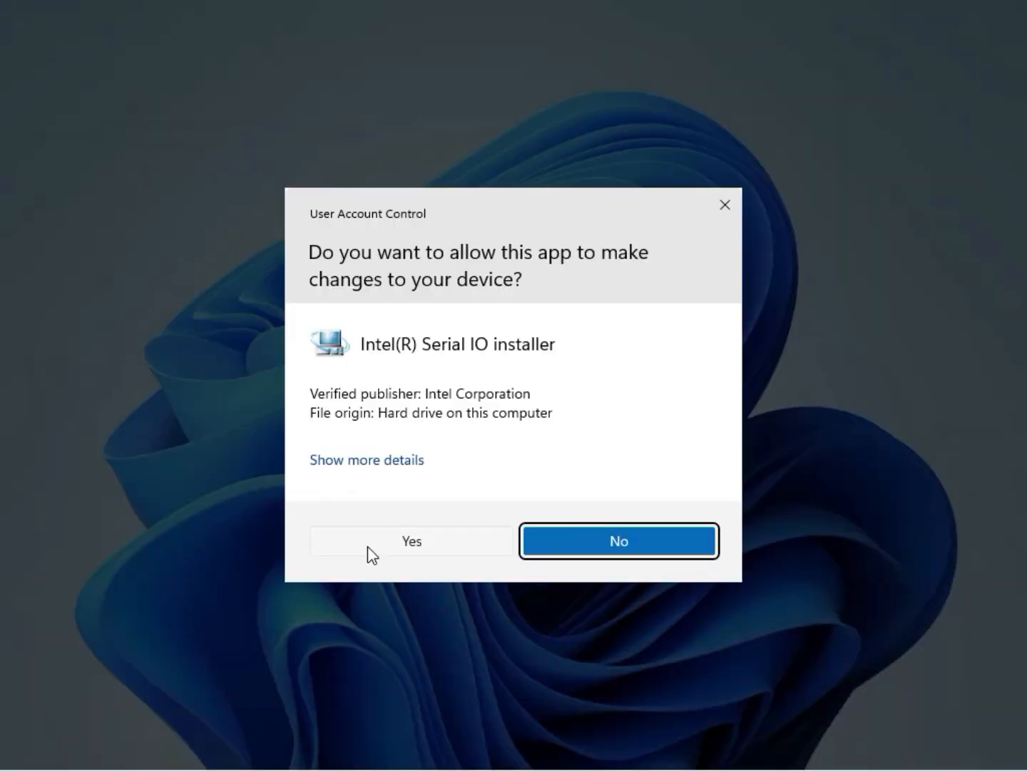
left_click(407, 545)
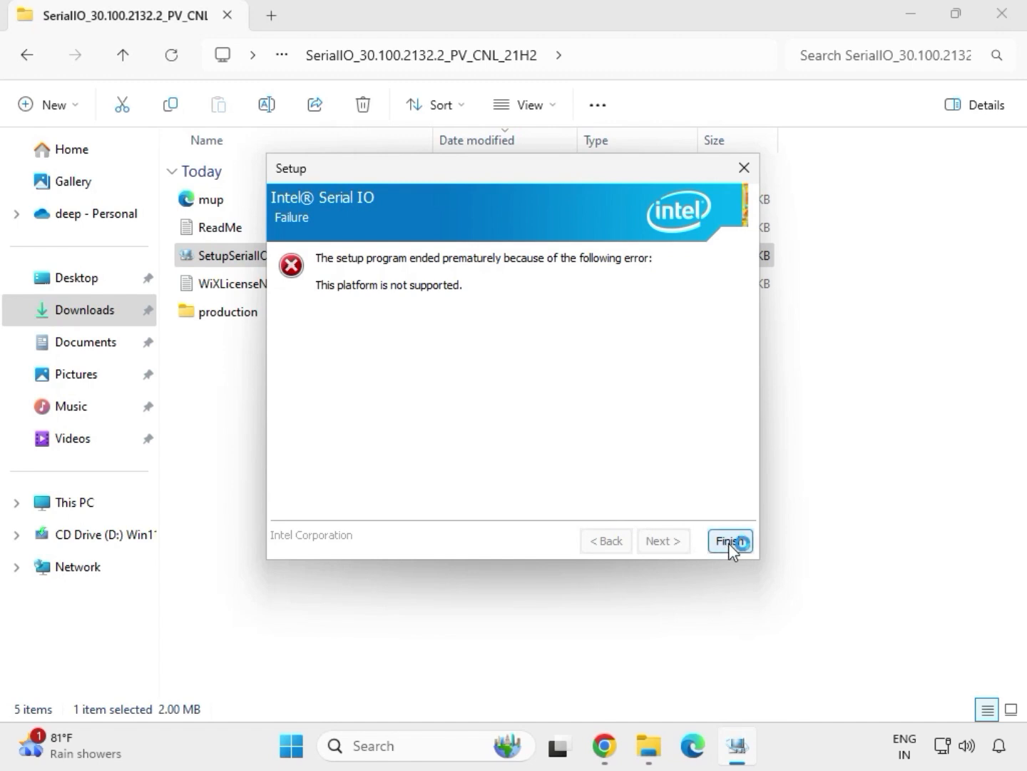
left_click(728, 542)
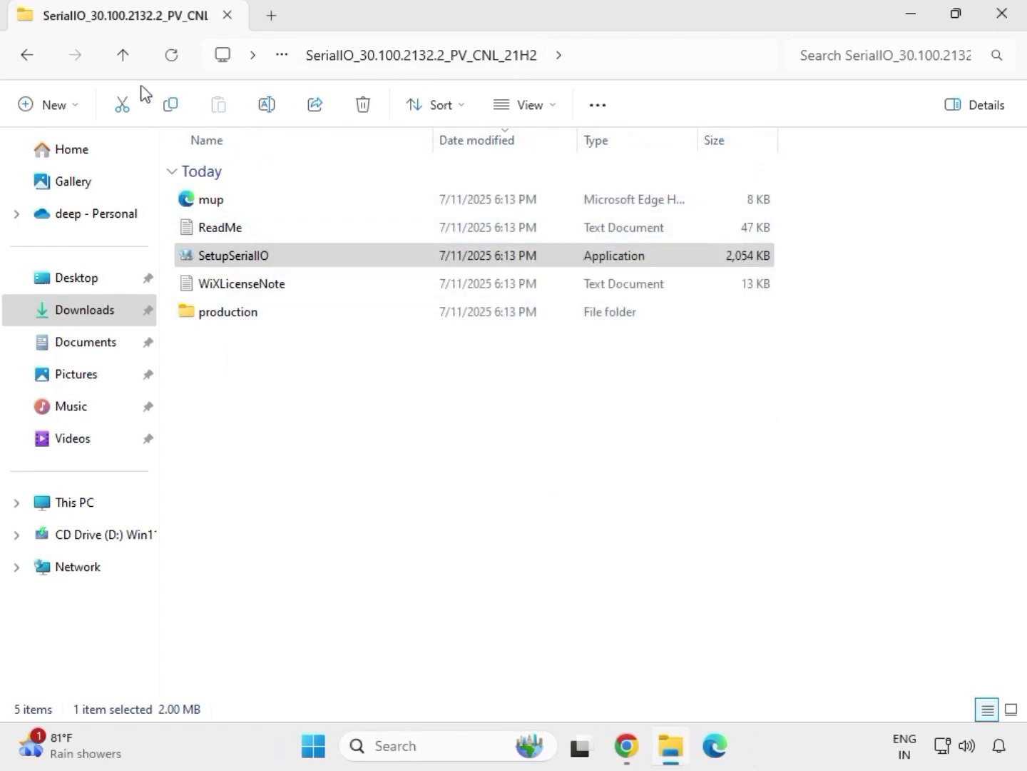
left_click(32, 63)
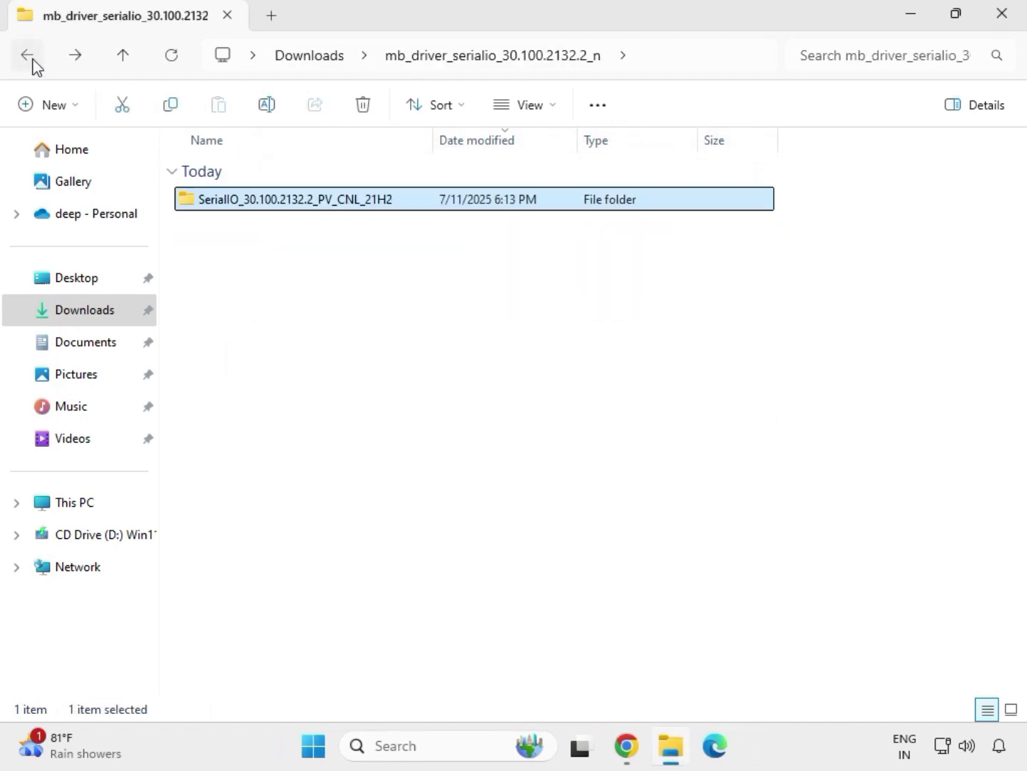
left_click(33, 64)
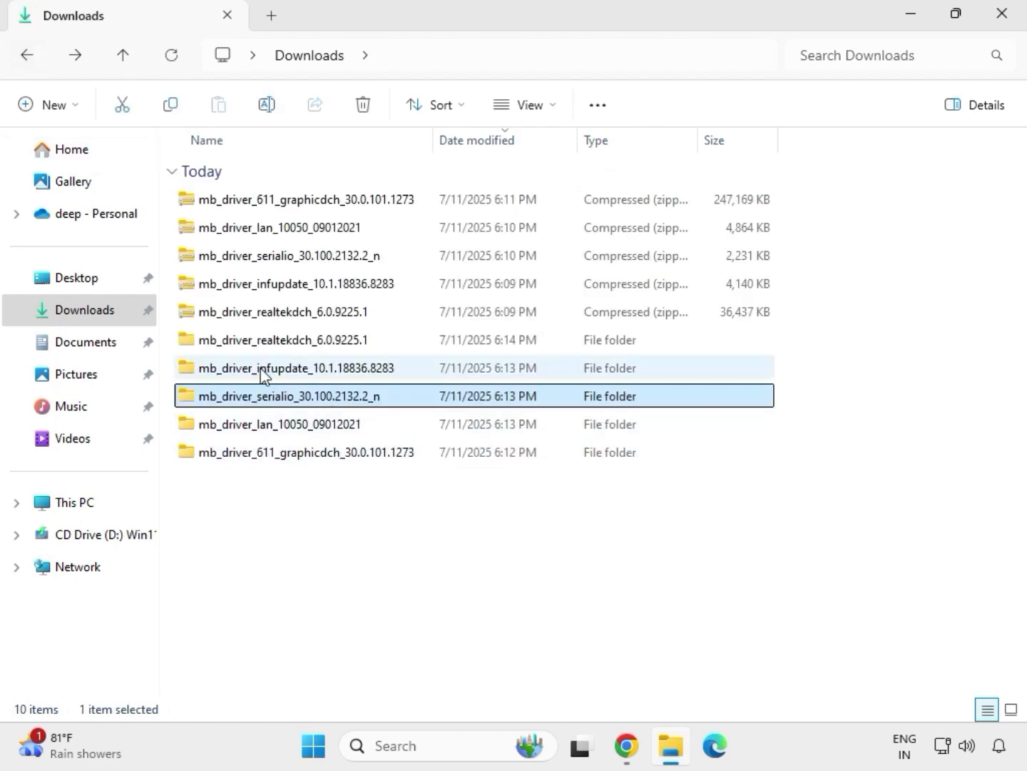
- Launch SetupChipset as administrator from the Chipset-10.1.18836.8283-Public-MUP folder inside mb_driver_infupdate_10.1.18836.8283 and allow its changes
left_click(269, 373)
double_click(269, 373)
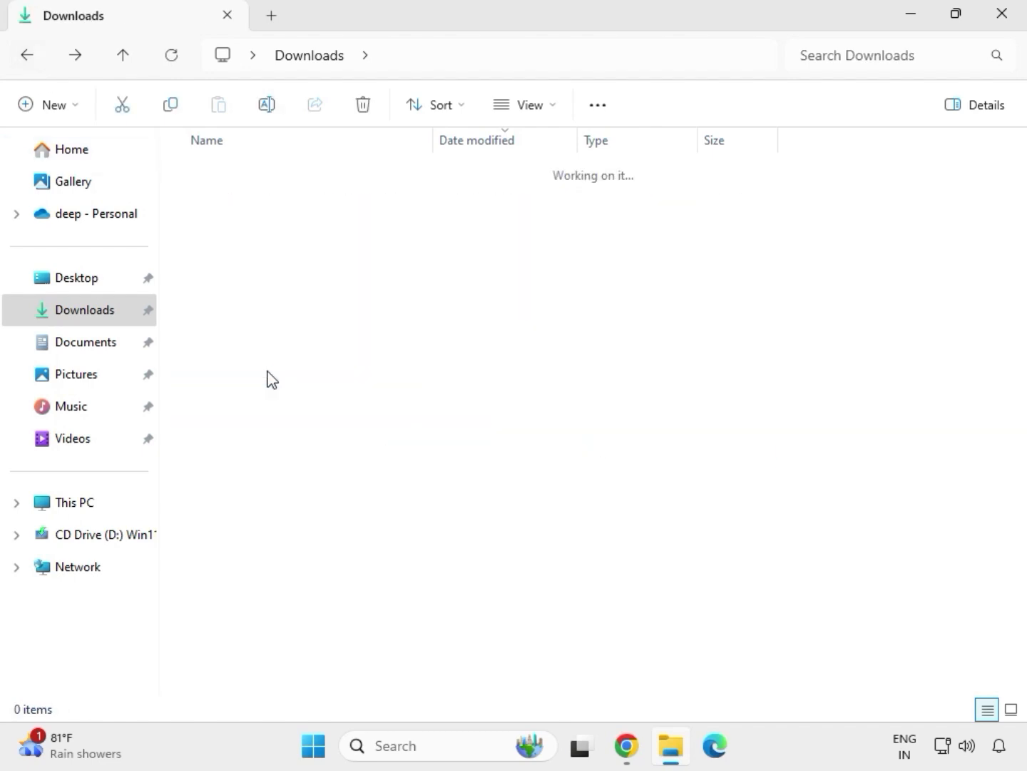
left_click(273, 205)
double_click(272, 205)
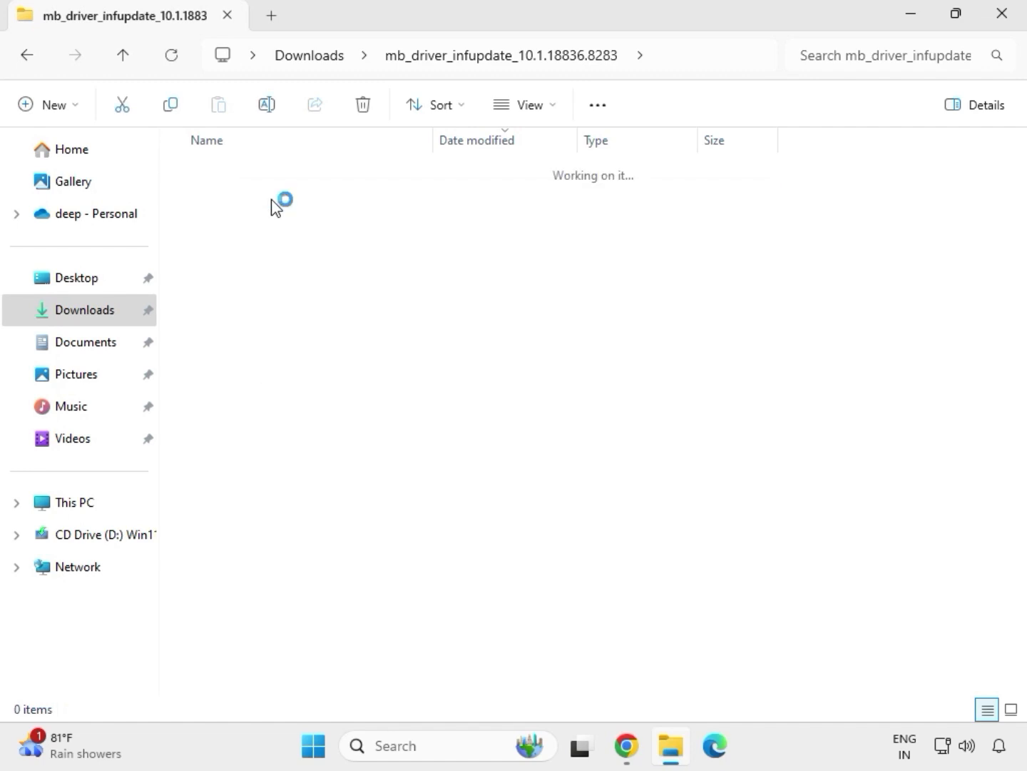
left_click(292, 232)
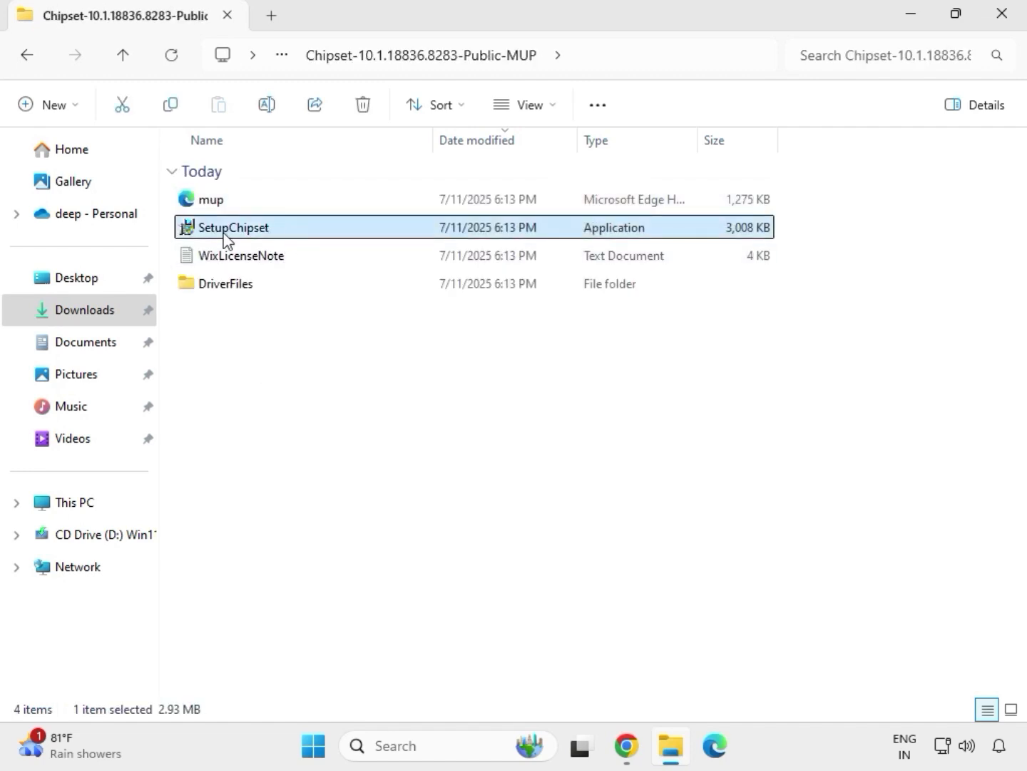
right_click(284, 230)
left_click(363, 379)
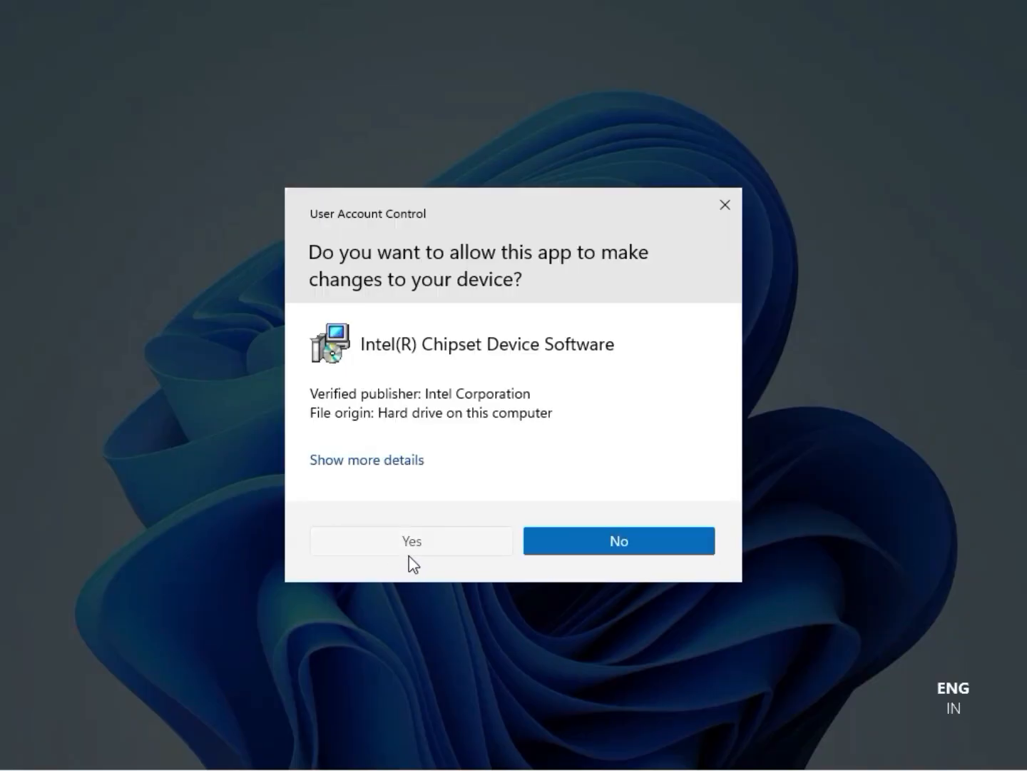
left_click(413, 554)
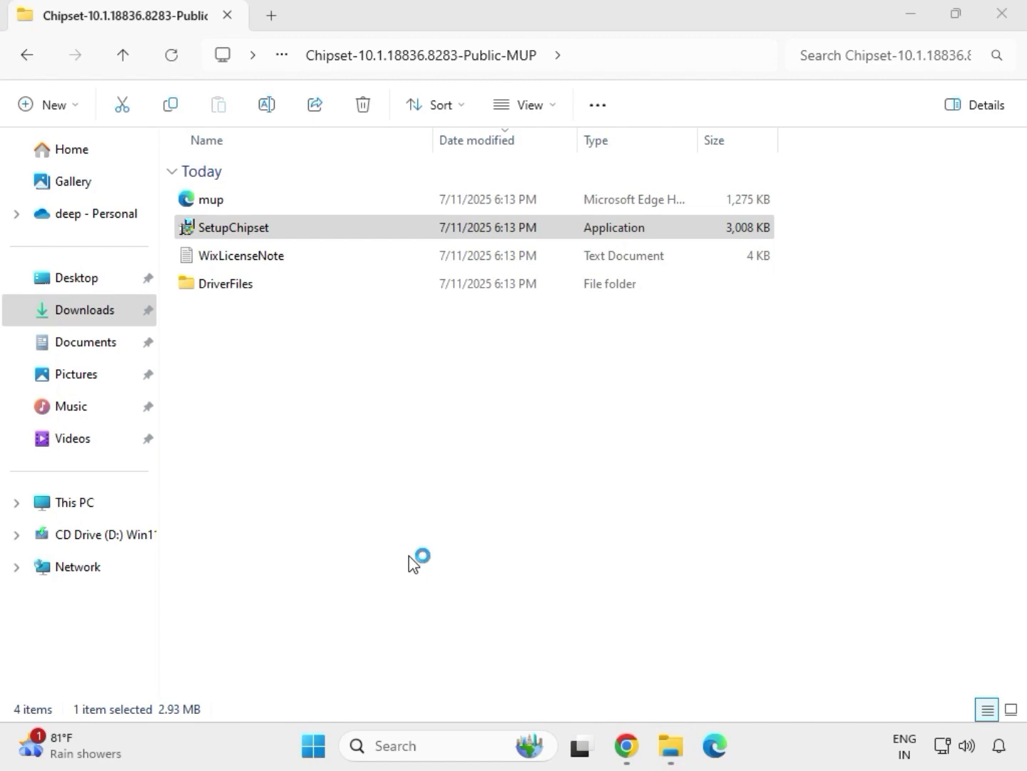
- Accept the Intel Chipset Device Software license agreement and try to install the package
left_click(600, 530)
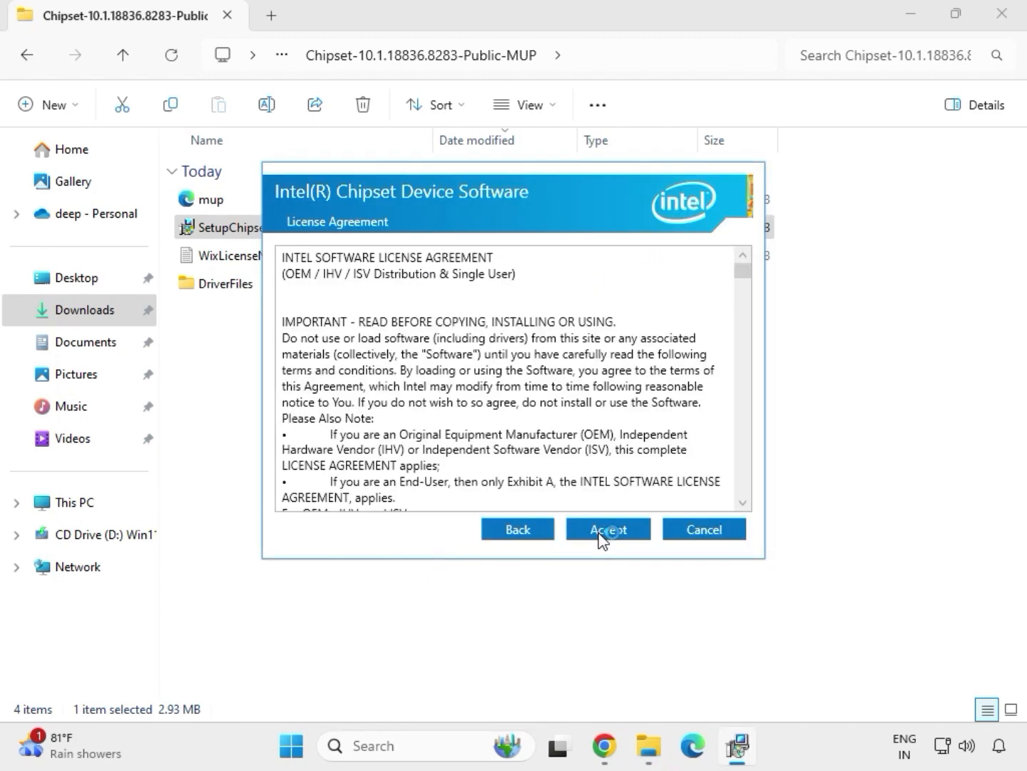
left_click(602, 532)
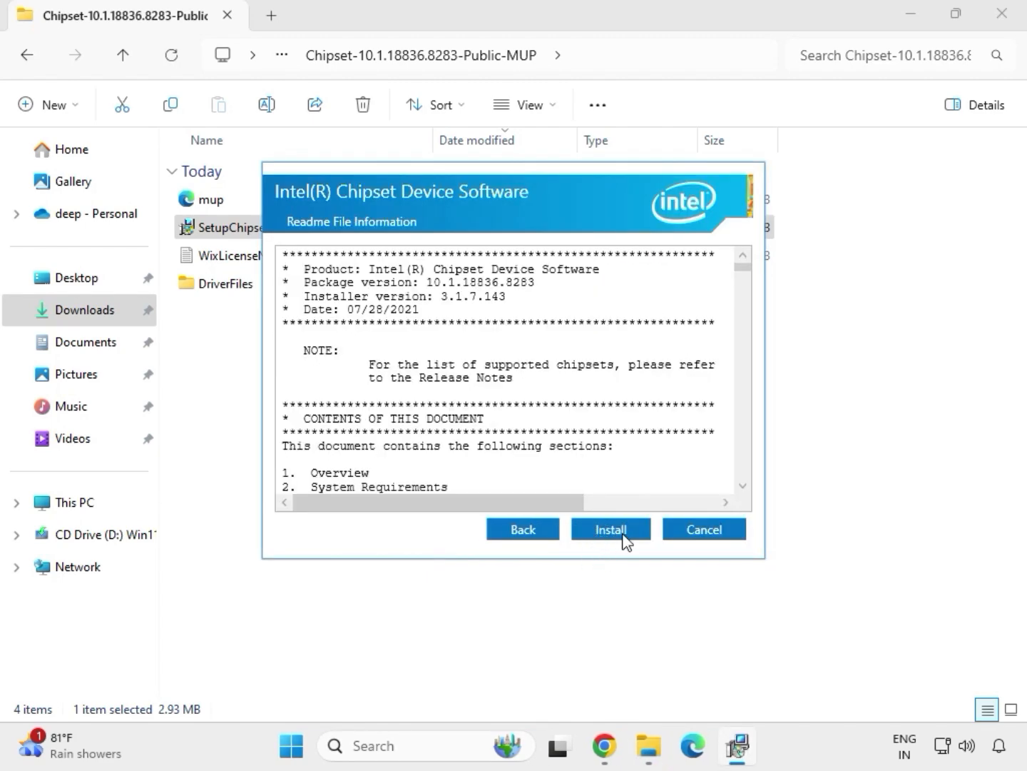
left_click(622, 540)
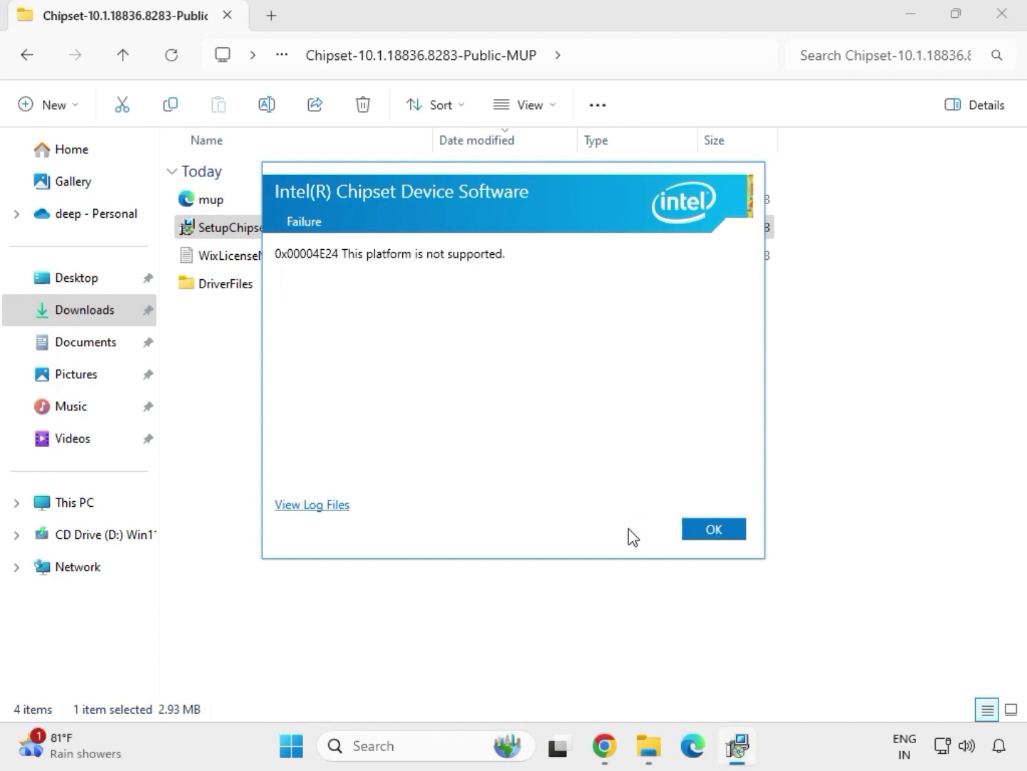
- Close the Intel Chipset Device Software setup and return to the Downloads folder
left_click(692, 535)
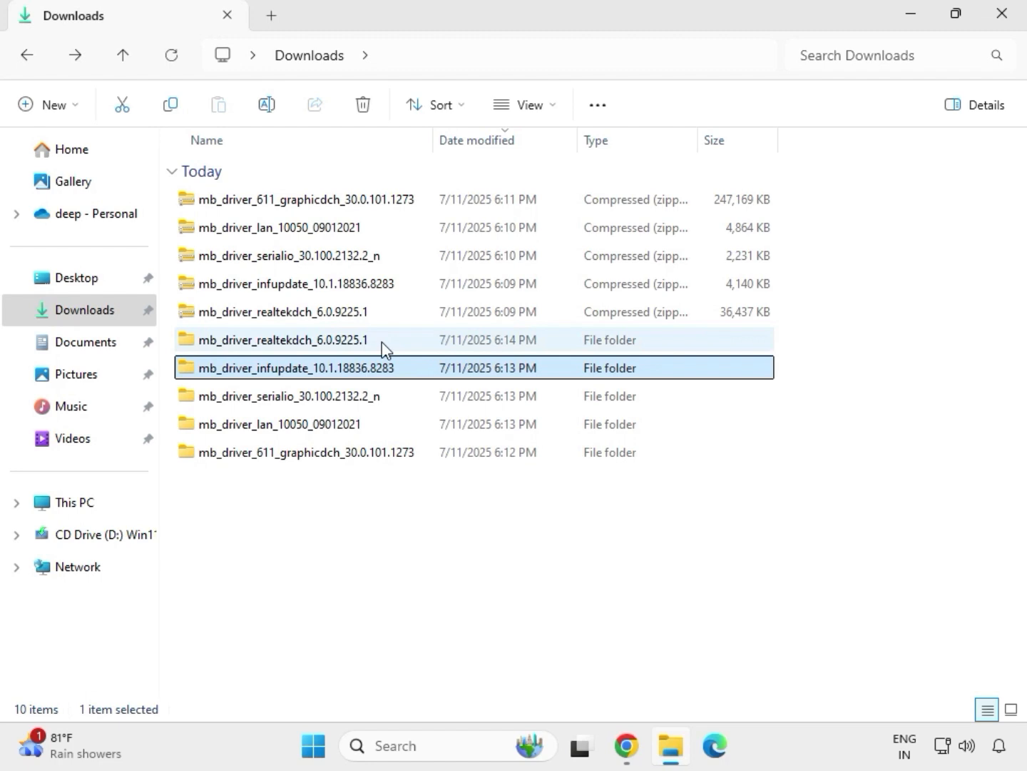
double_click(383, 342)
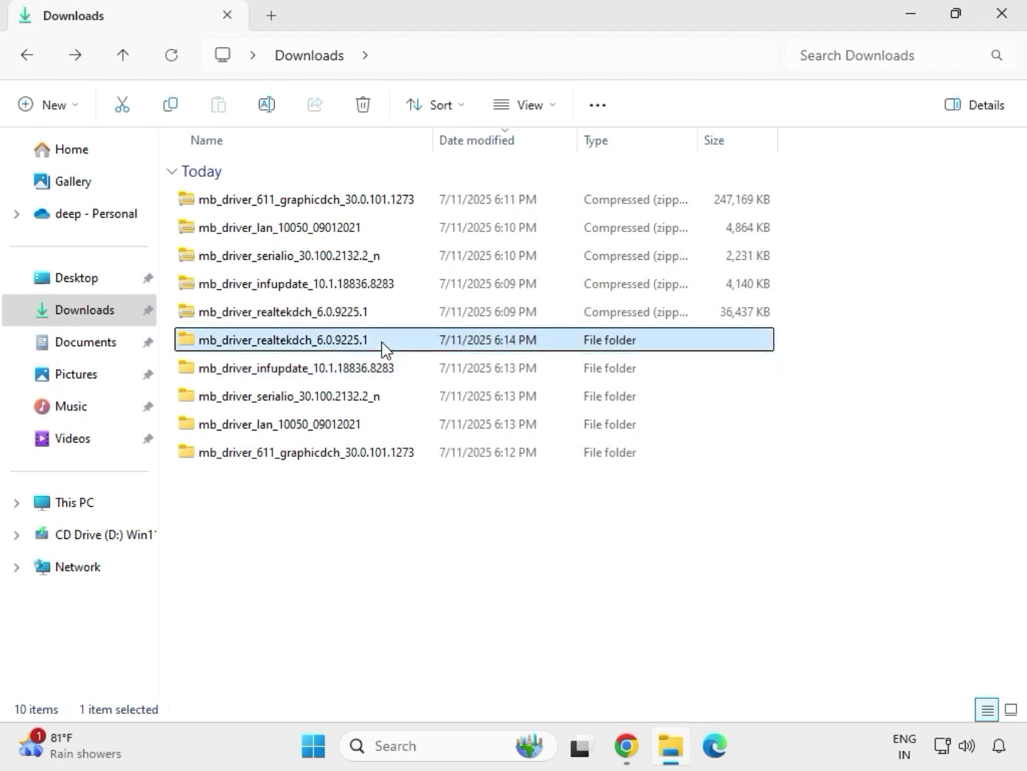
left_click(318, 62)
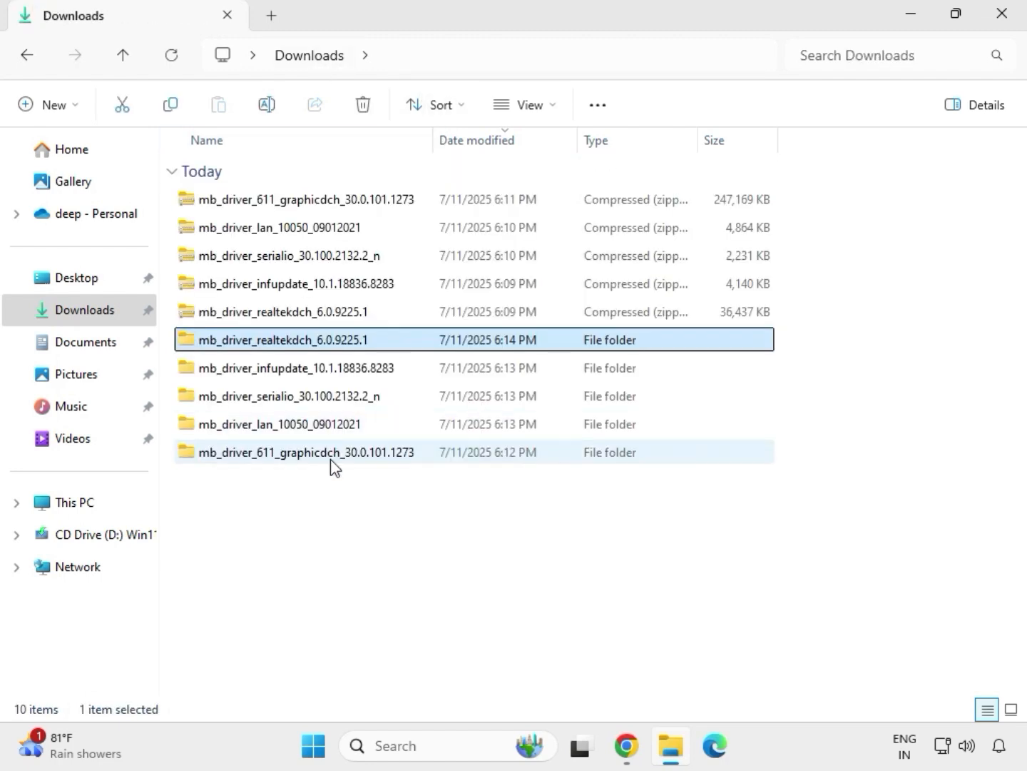
- Run the mb_driver_611_graphicdch_30.0.101.1273 application from its extracted folder as administrator, allow its changes, and return to Downloads
left_click(300, 459)
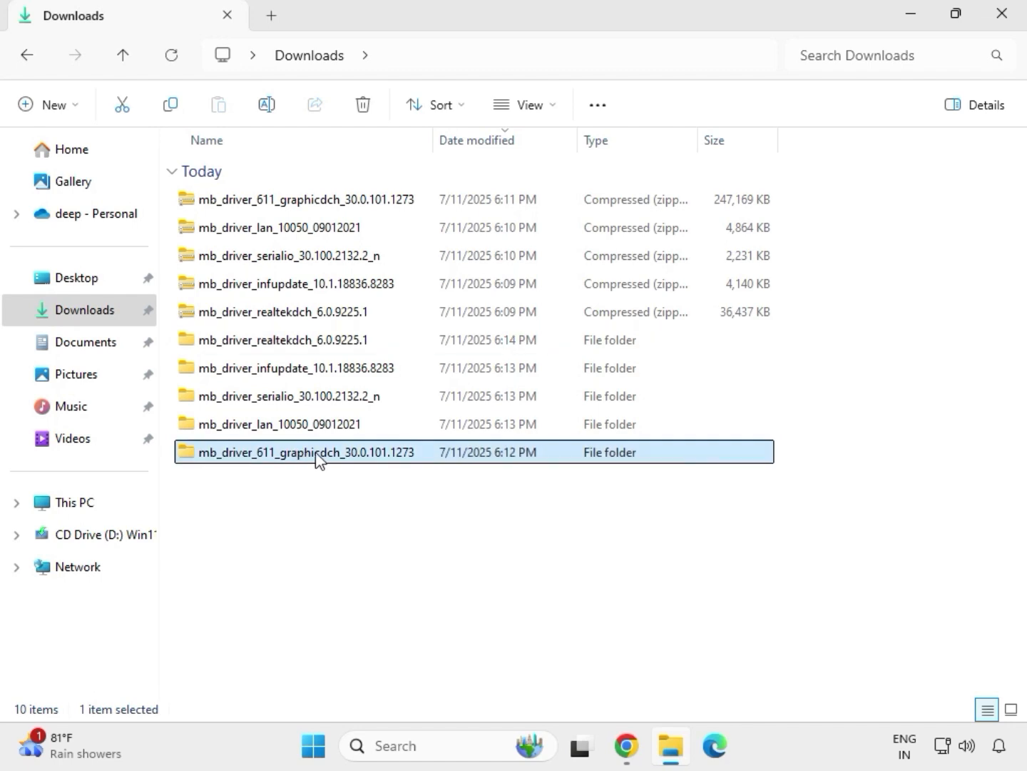
double_click(318, 459)
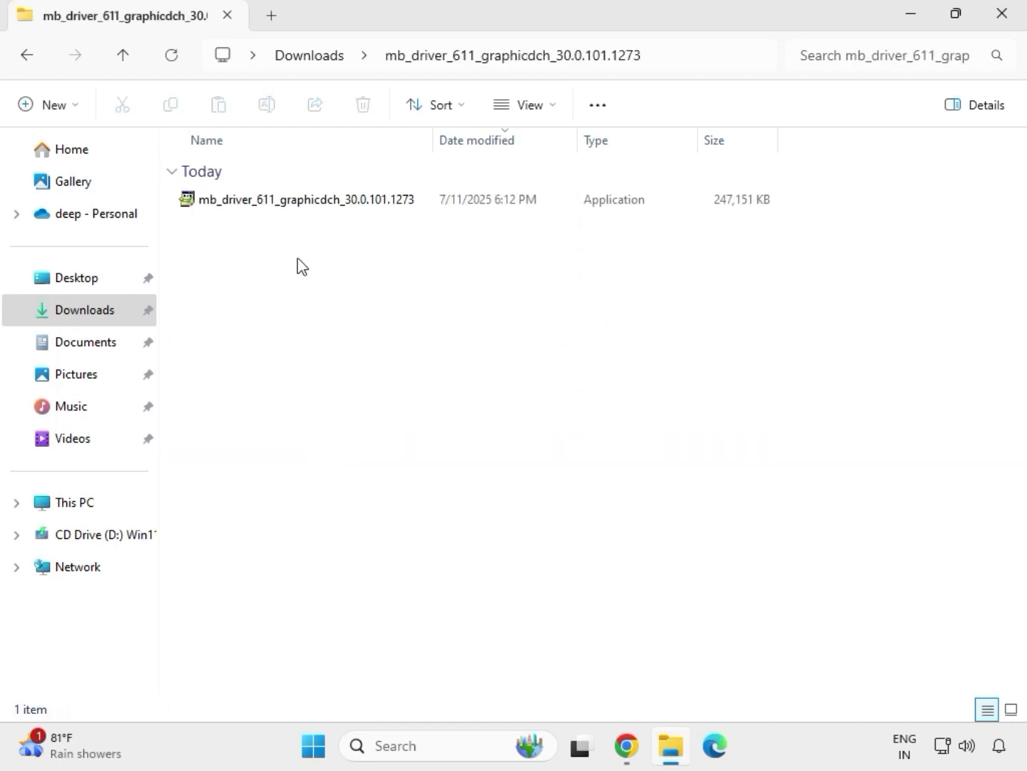
left_click(286, 202)
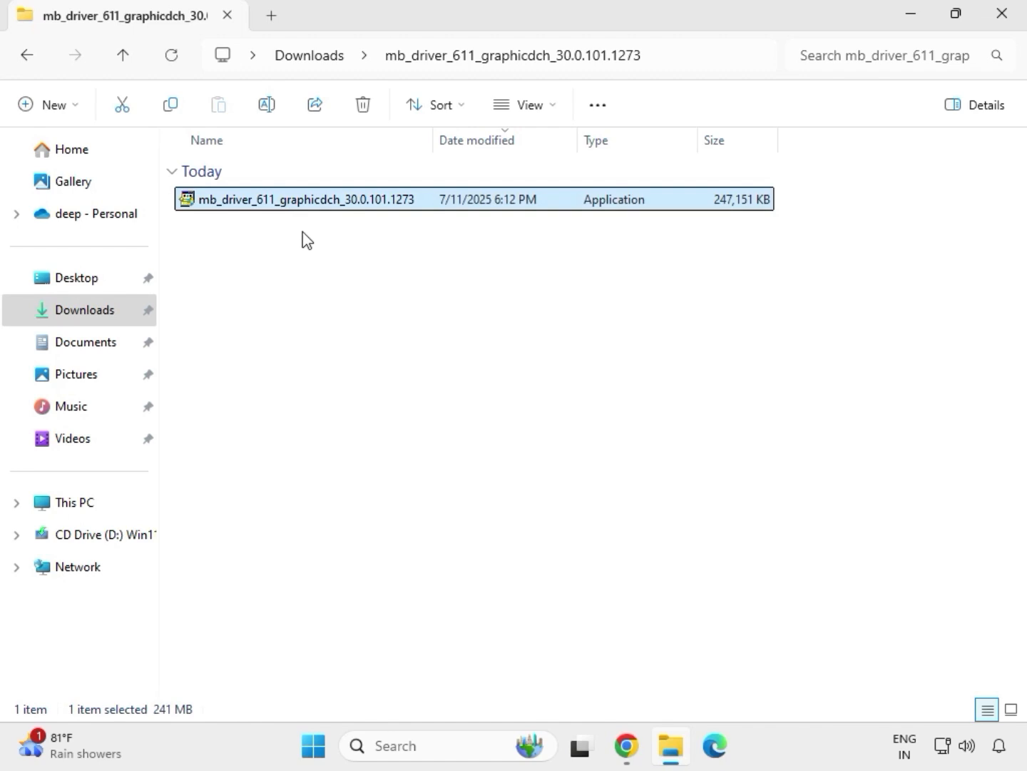
right_click(289, 206)
left_click(392, 363)
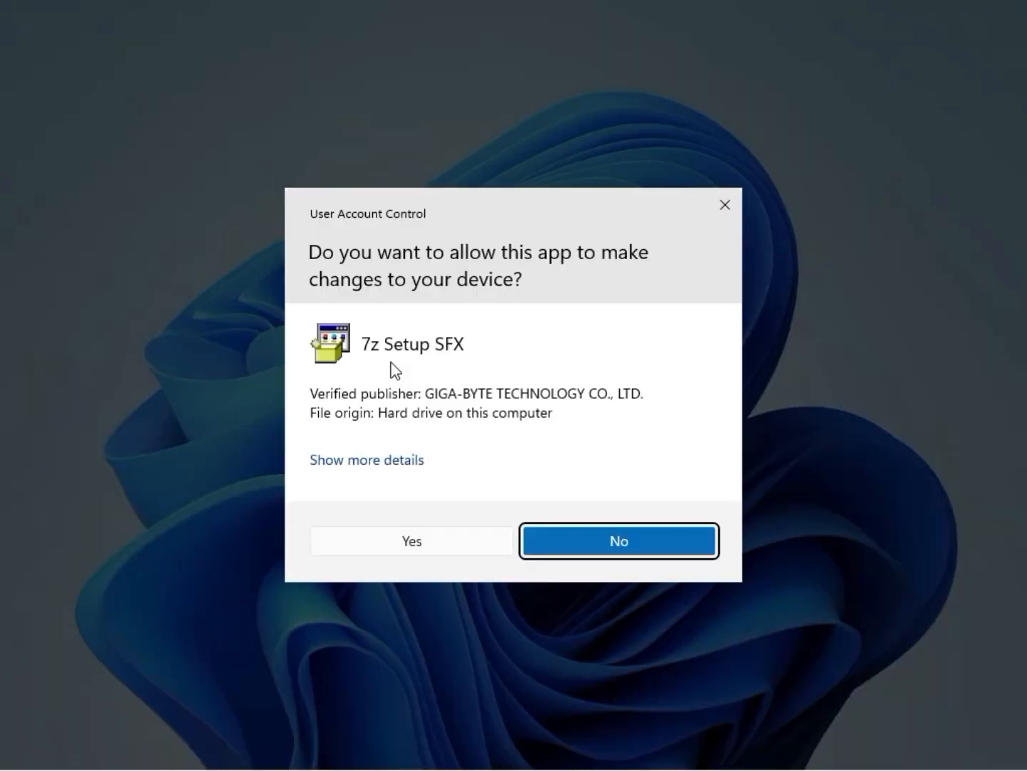
left_click(397, 543)
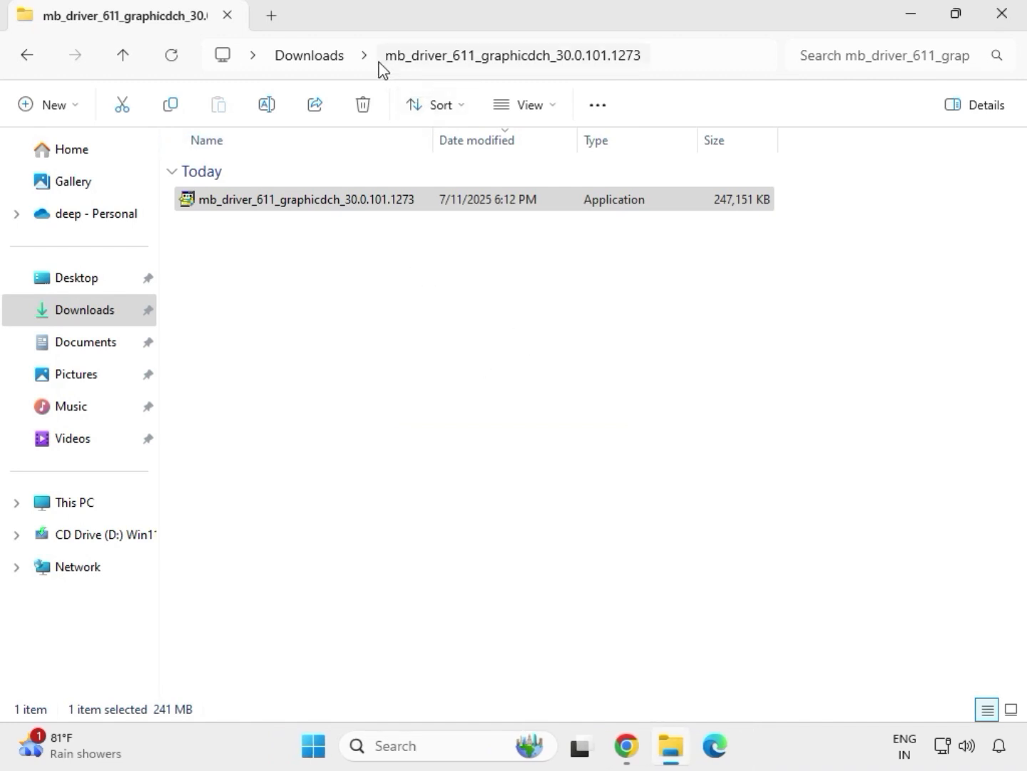
left_click(321, 57)
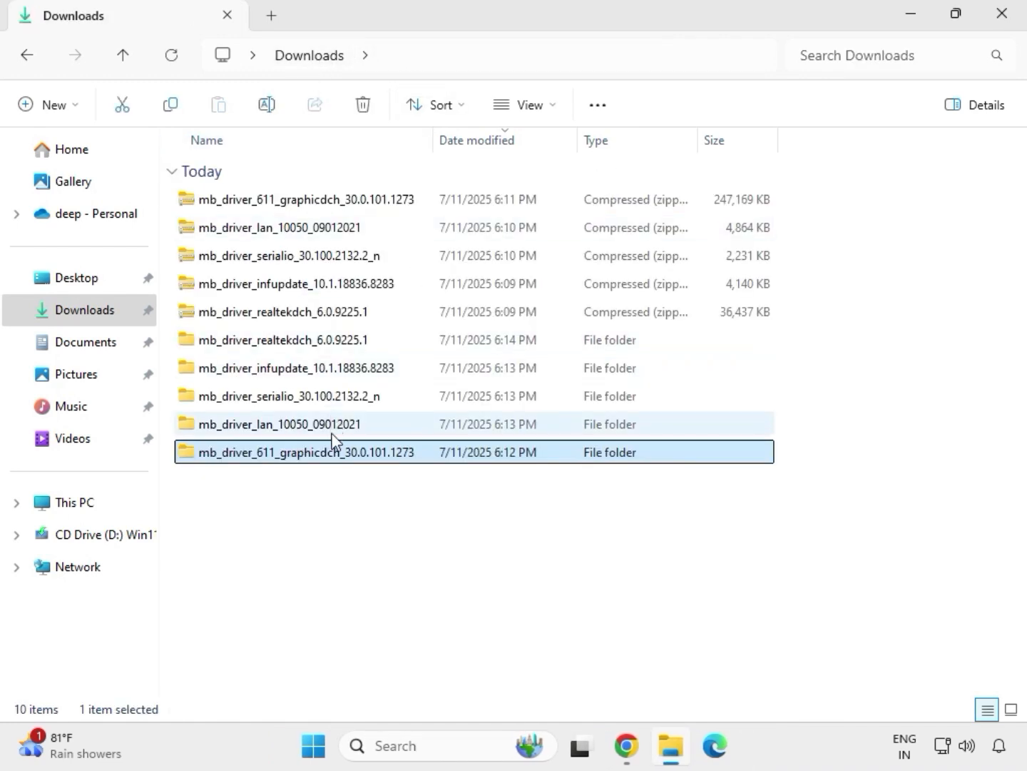
- Run Setup as administrator from the 9225.1_UAD folder inside mb_driver_realtekdch_6.0.9225.1, allow its changes, and complete the Realtek Audio Driver wizard
double_click(315, 341)
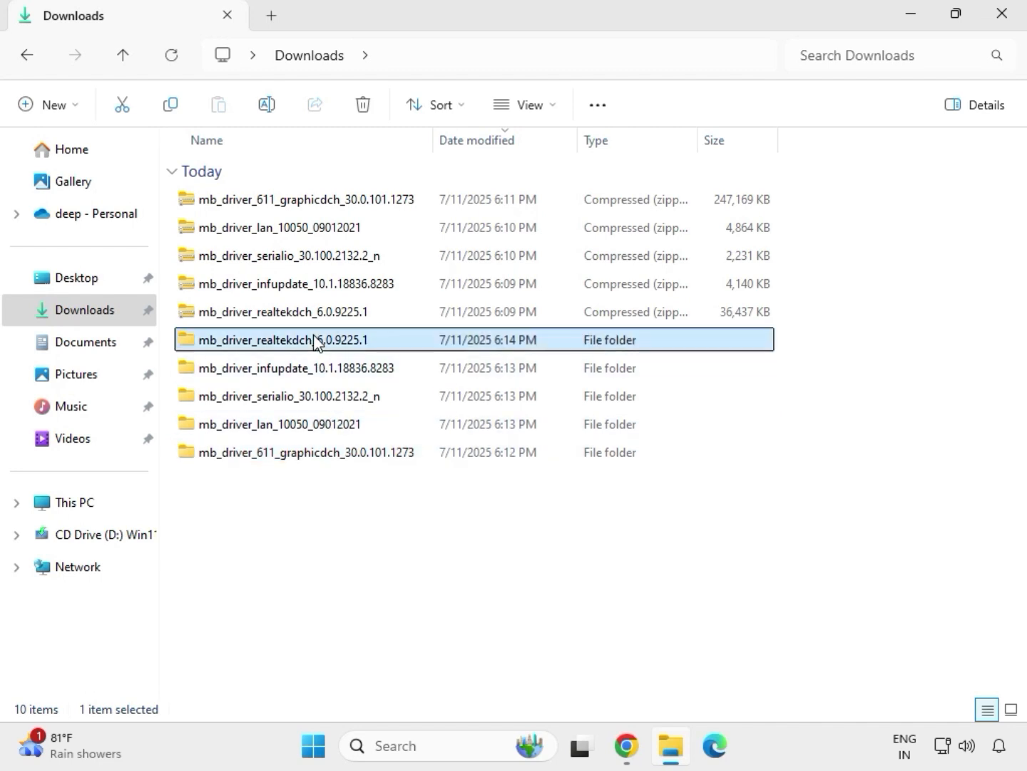
double_click(305, 199)
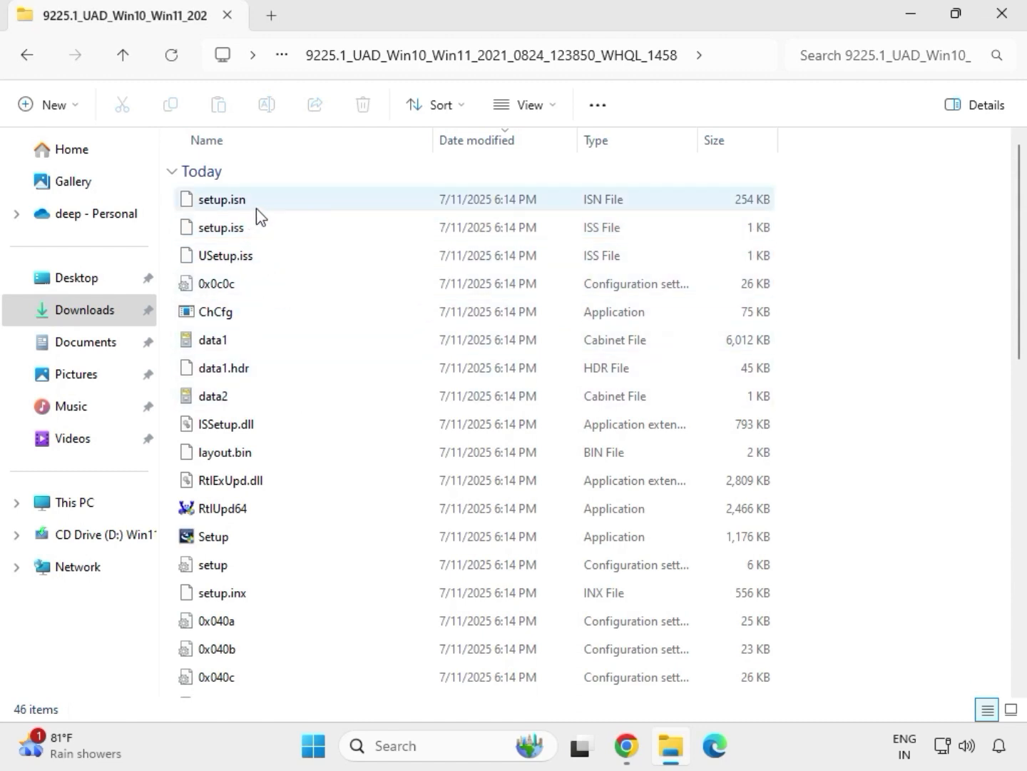
left_click(229, 535)
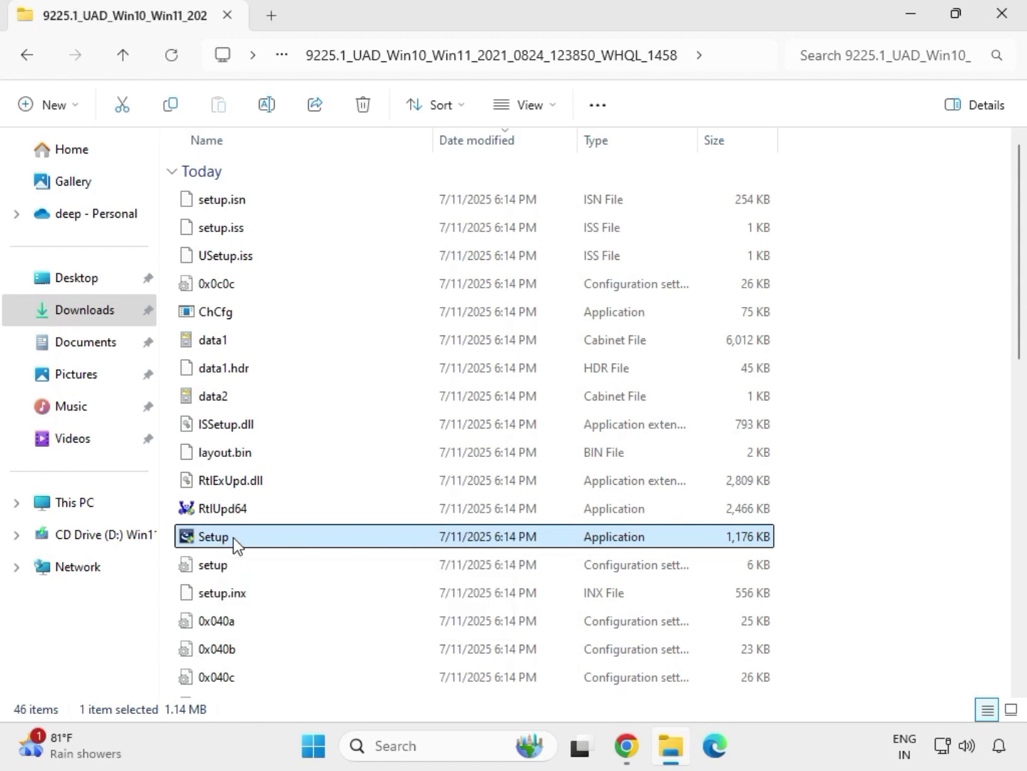
right_click(234, 544)
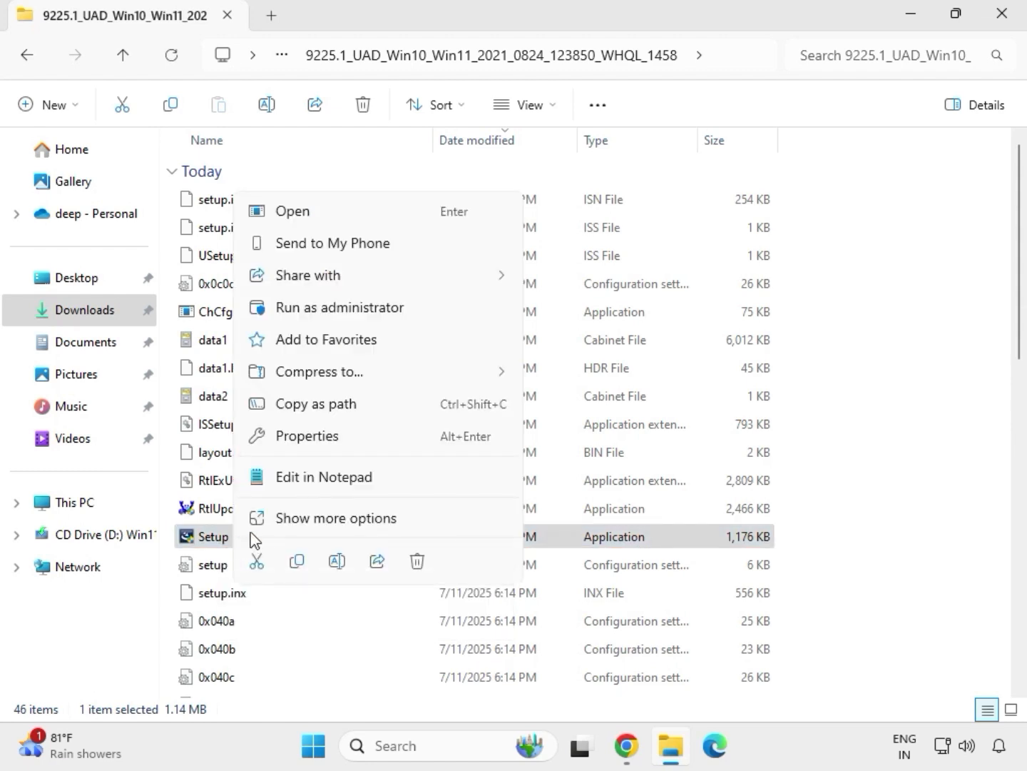
left_click(312, 308)
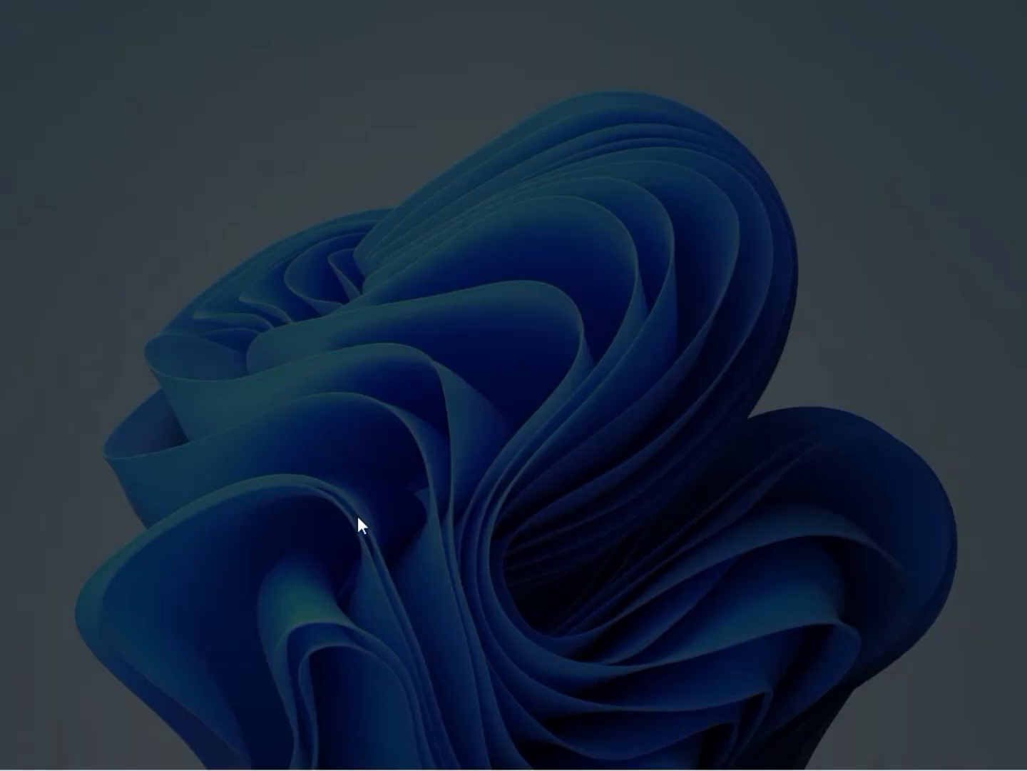
left_click(365, 536)
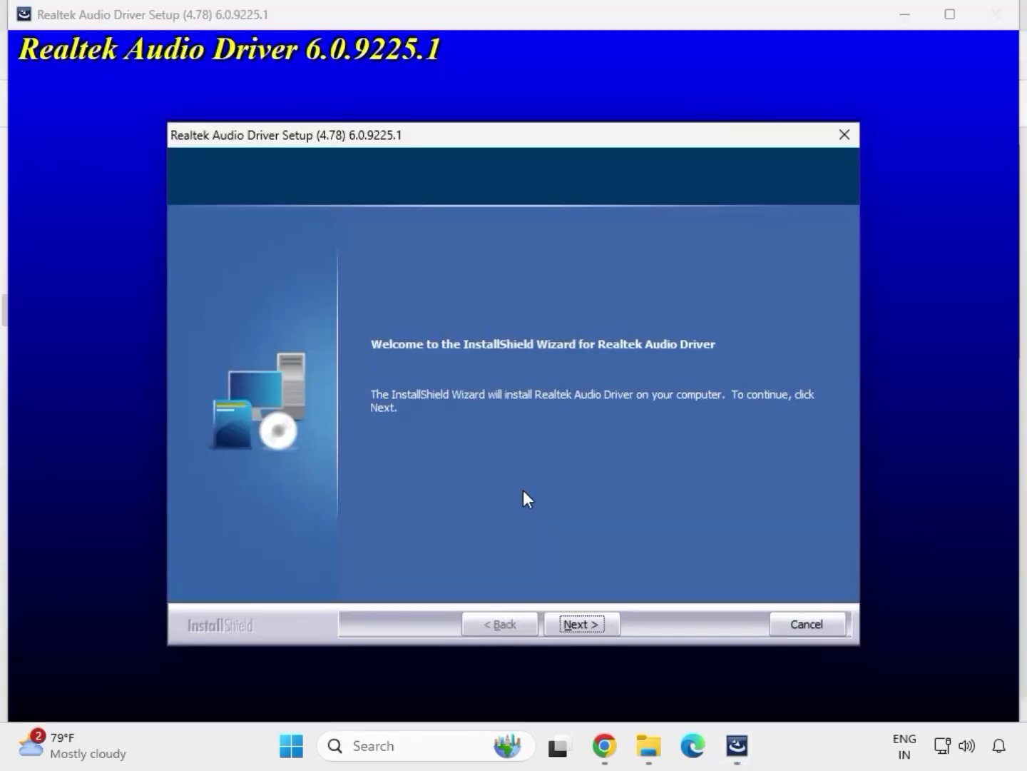
left_click(581, 622)
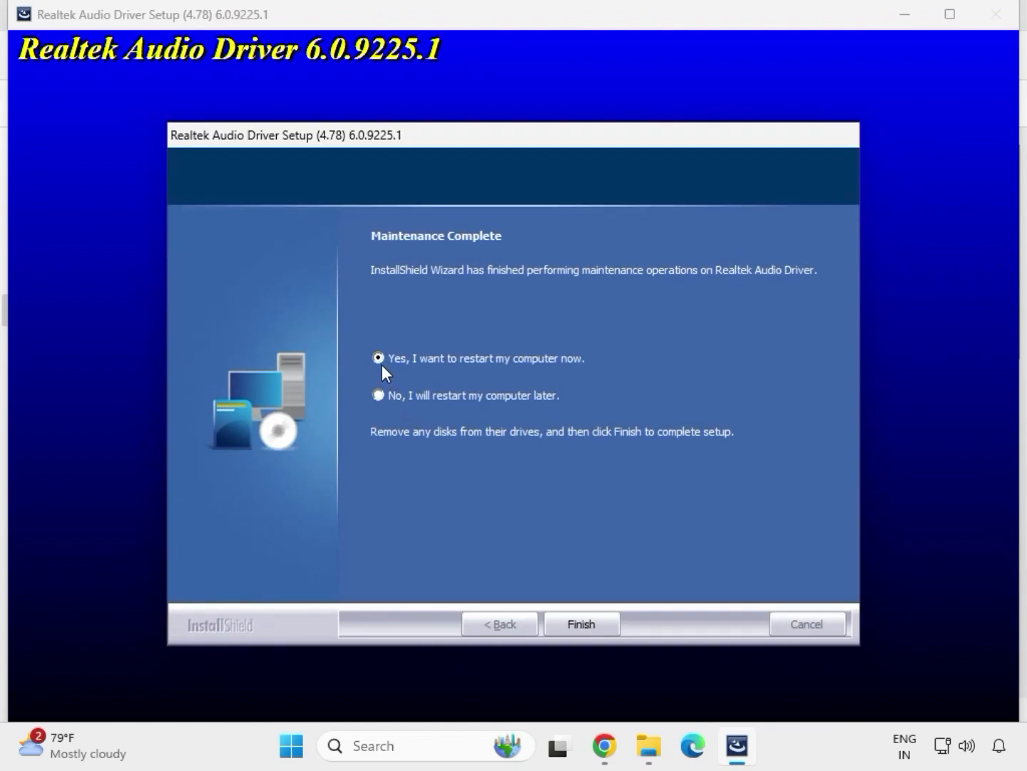
left_click(581, 624)
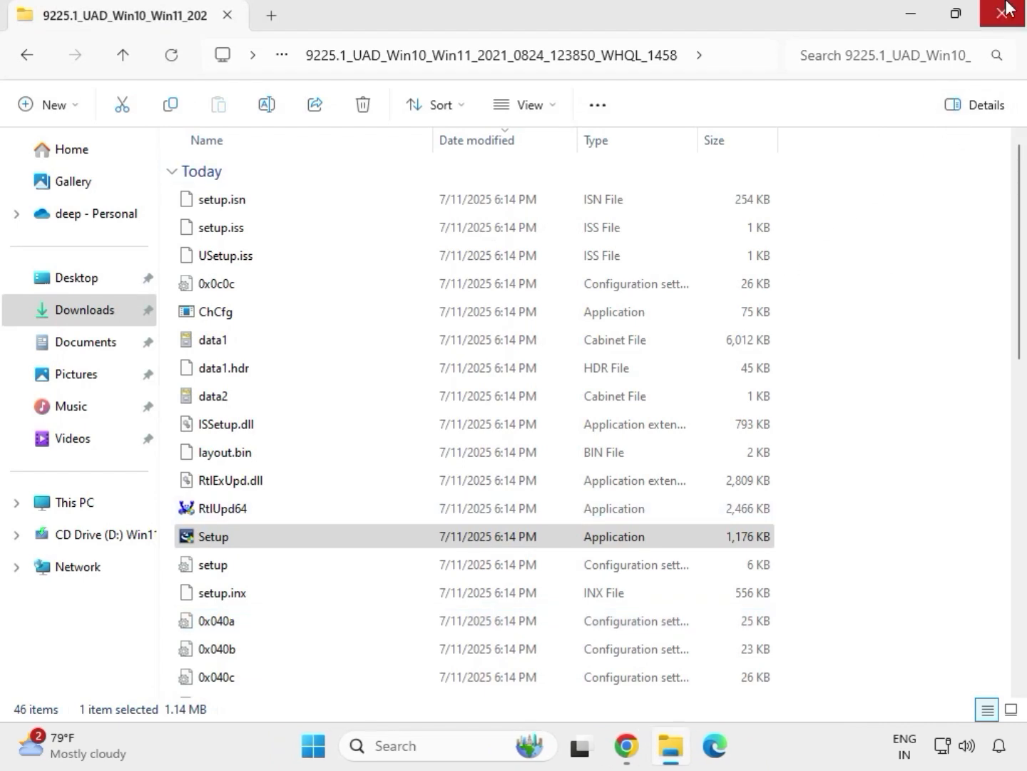